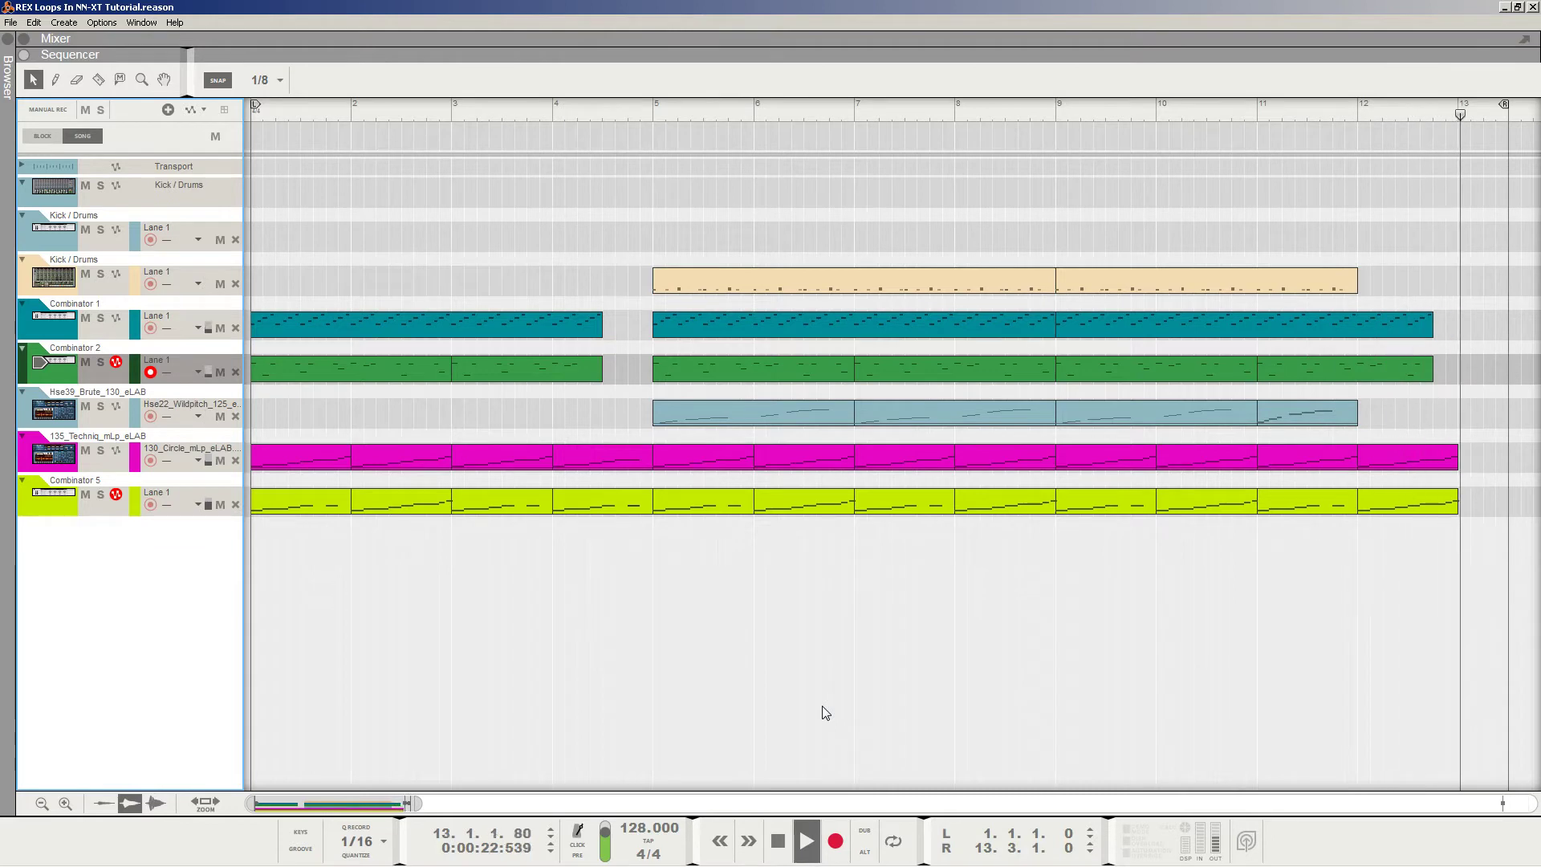
Stop playback of the REX Loops In NN-XT Tutorial song near bar 13.
key(space)
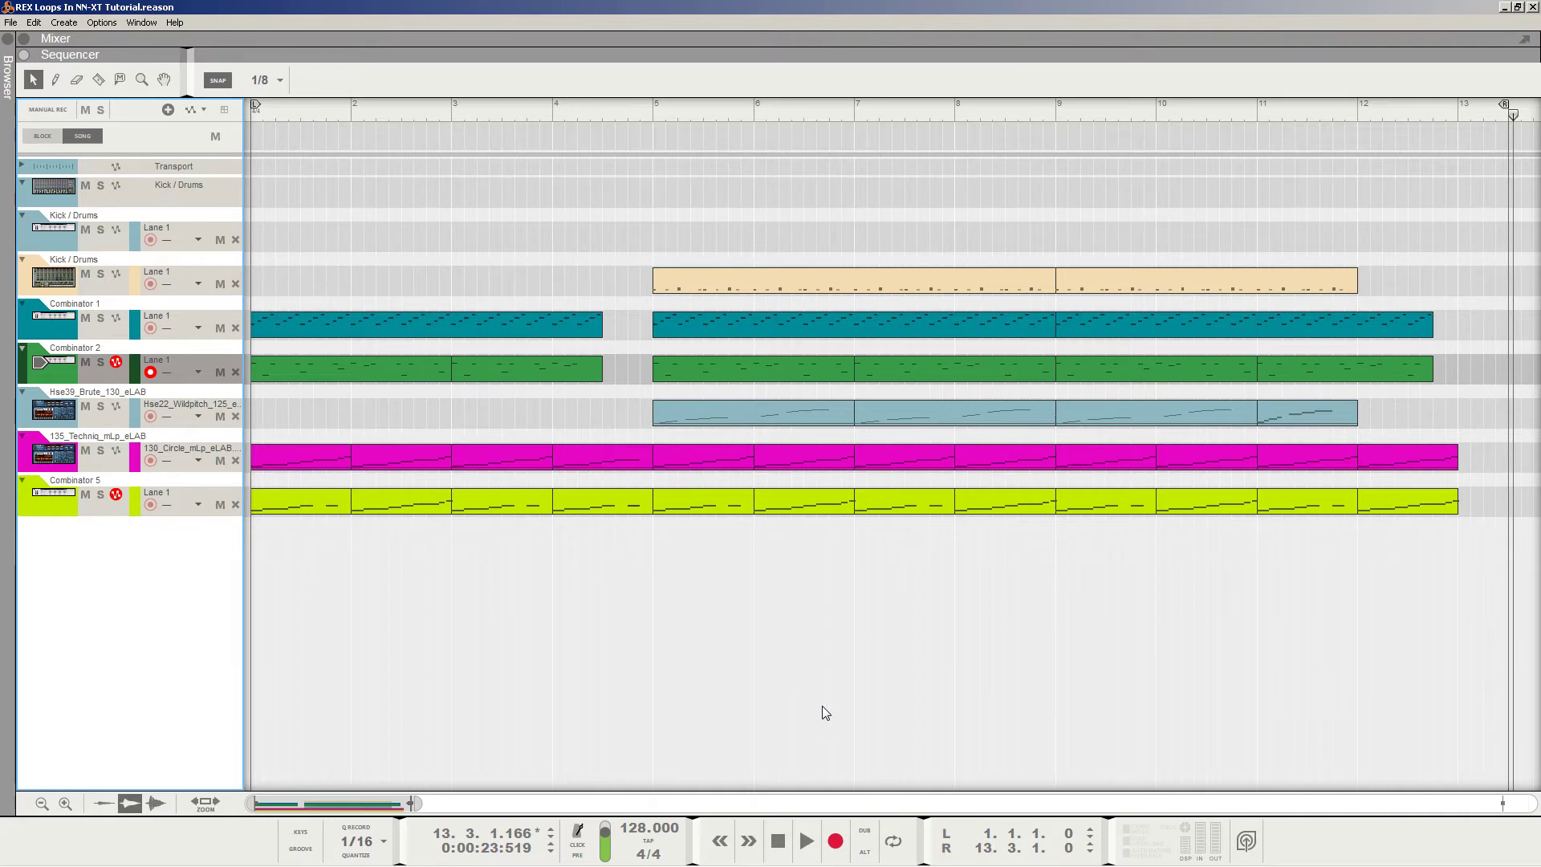
Start a new song and add a Combinator to its rack.
click(11, 23)
click(24, 38)
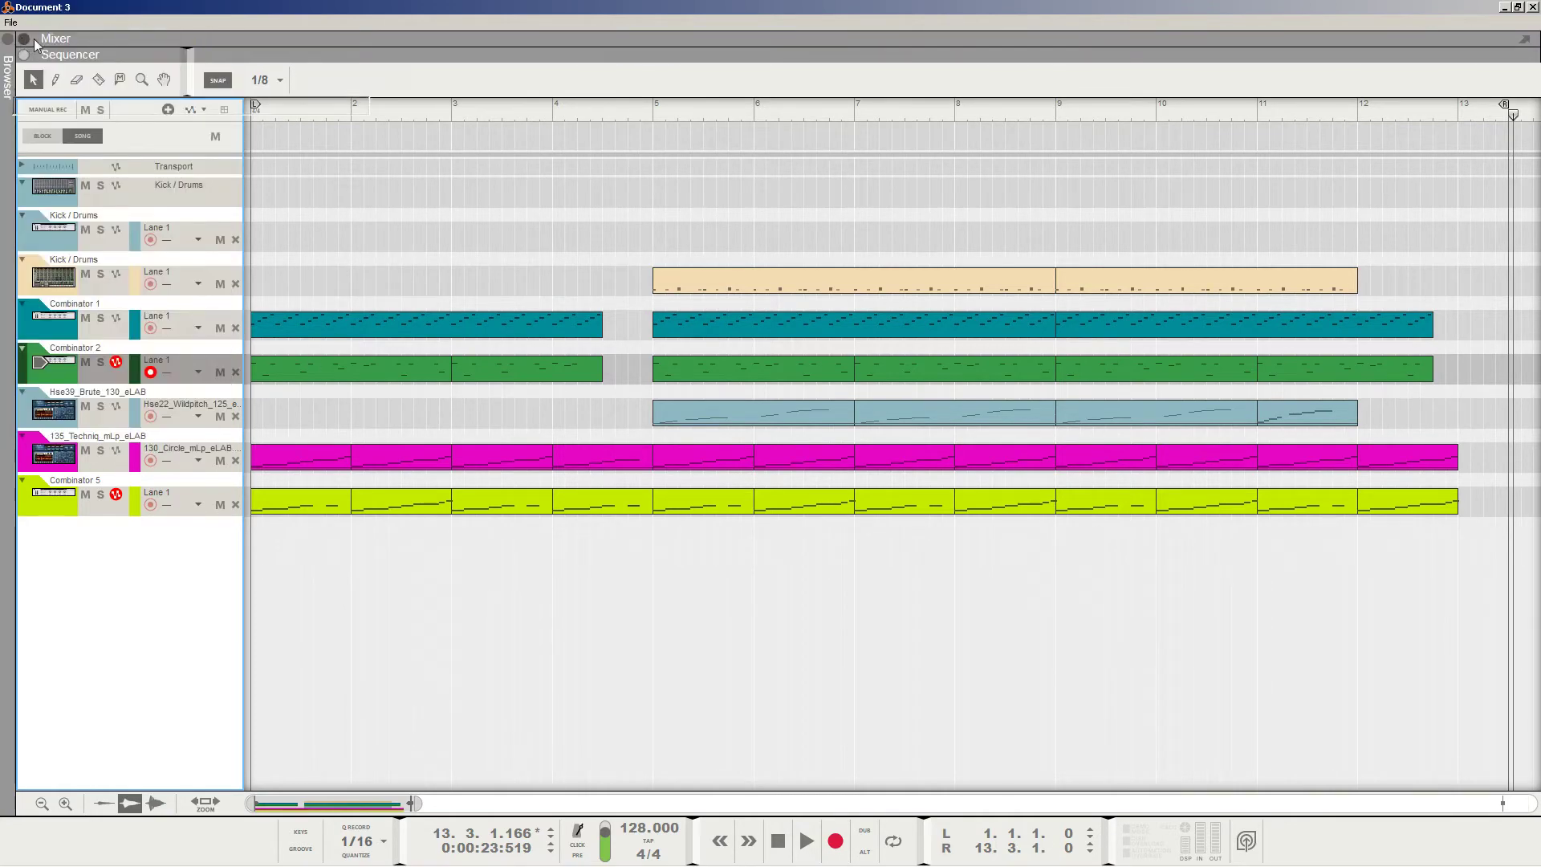
scroll(562, 658, down, 10)
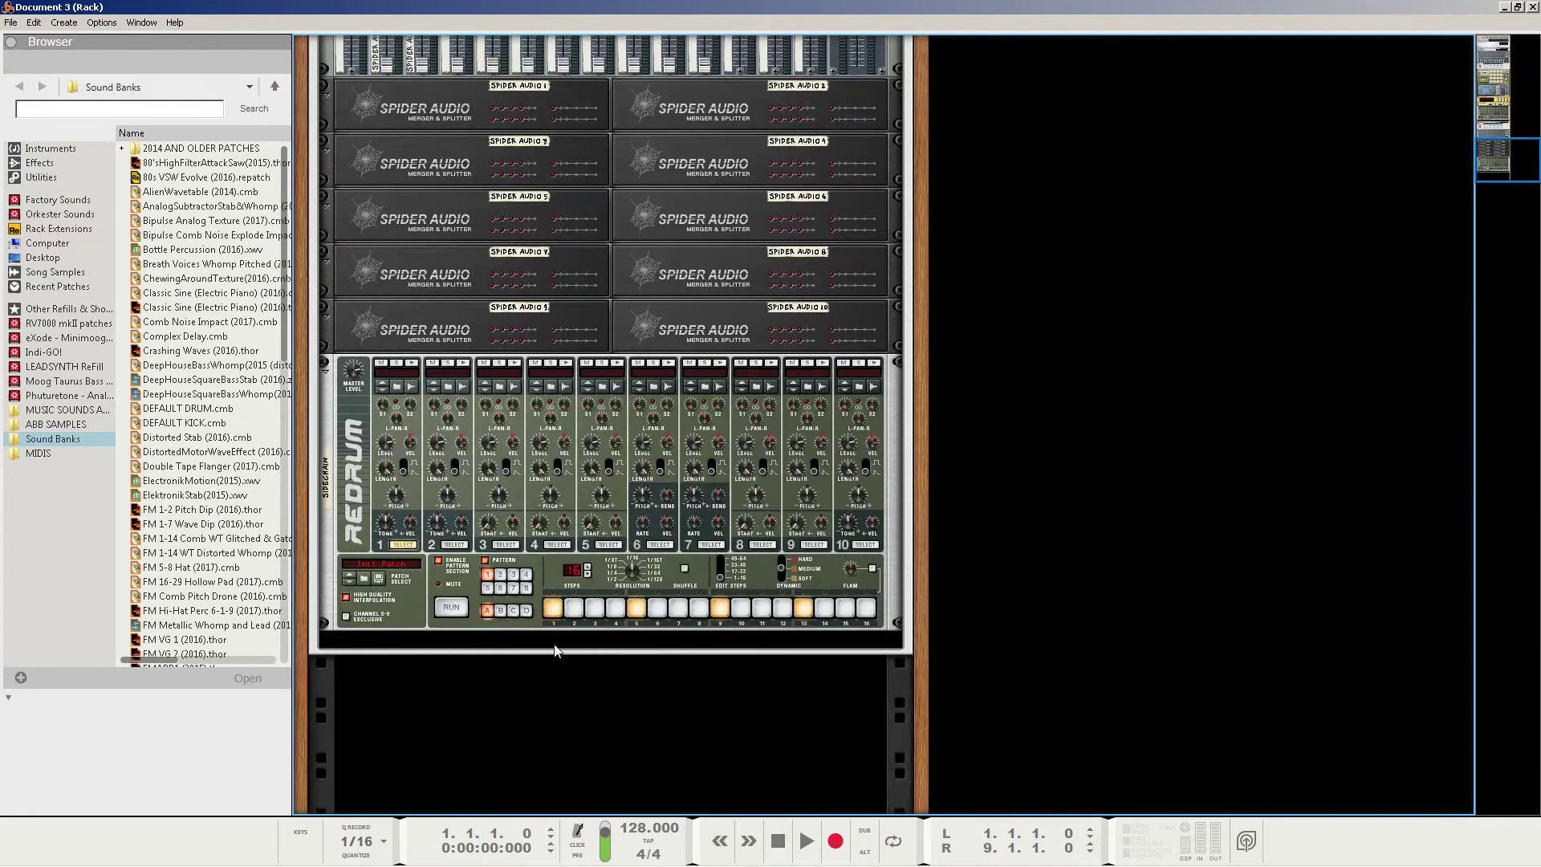
right_click(499, 742)
mouse_move(525, 731)
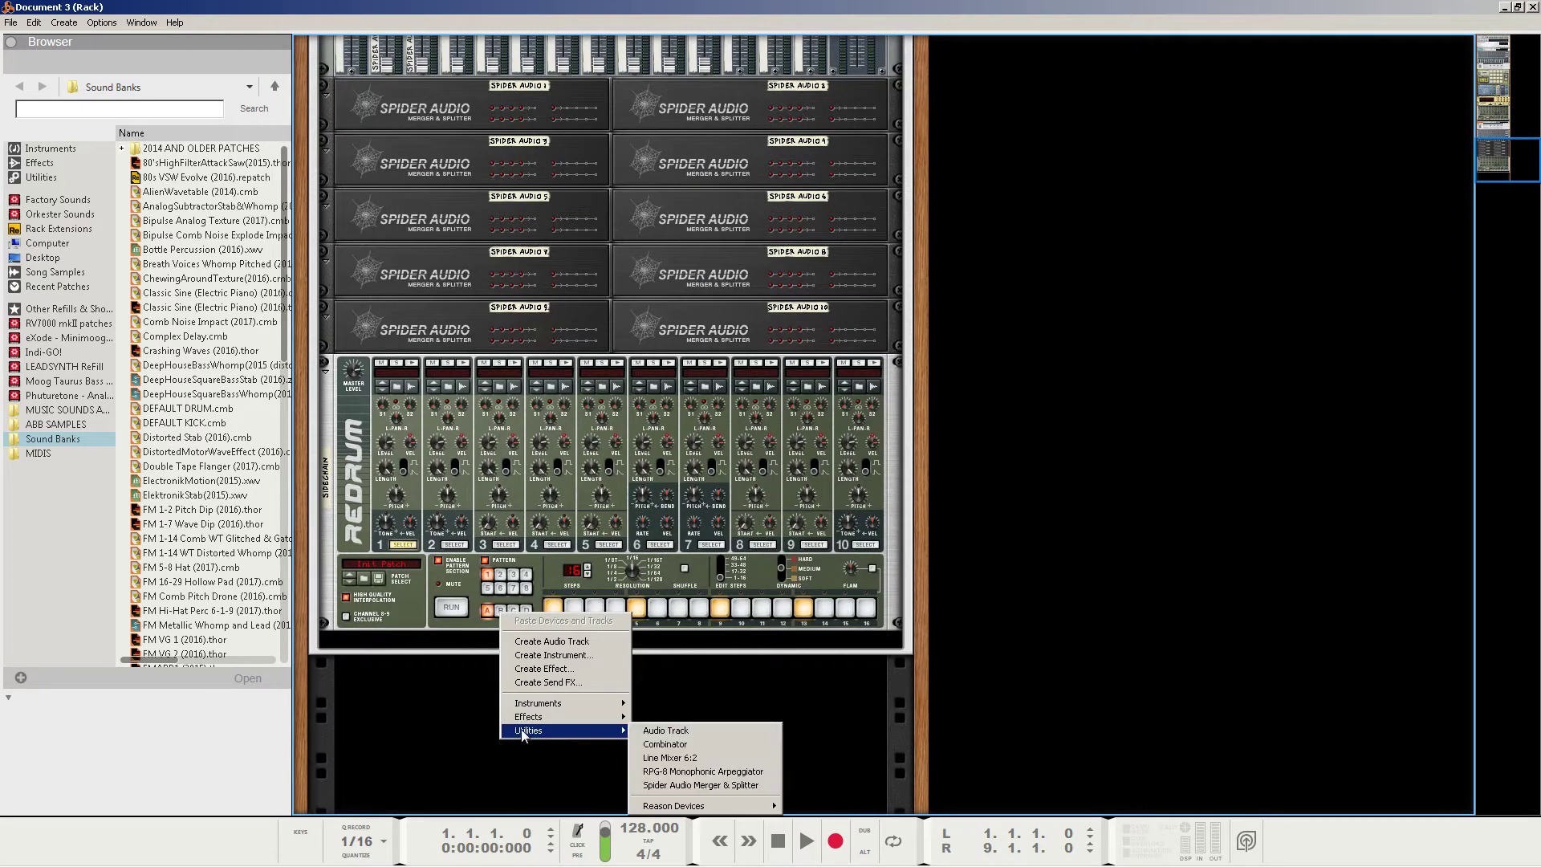
click(684, 745)
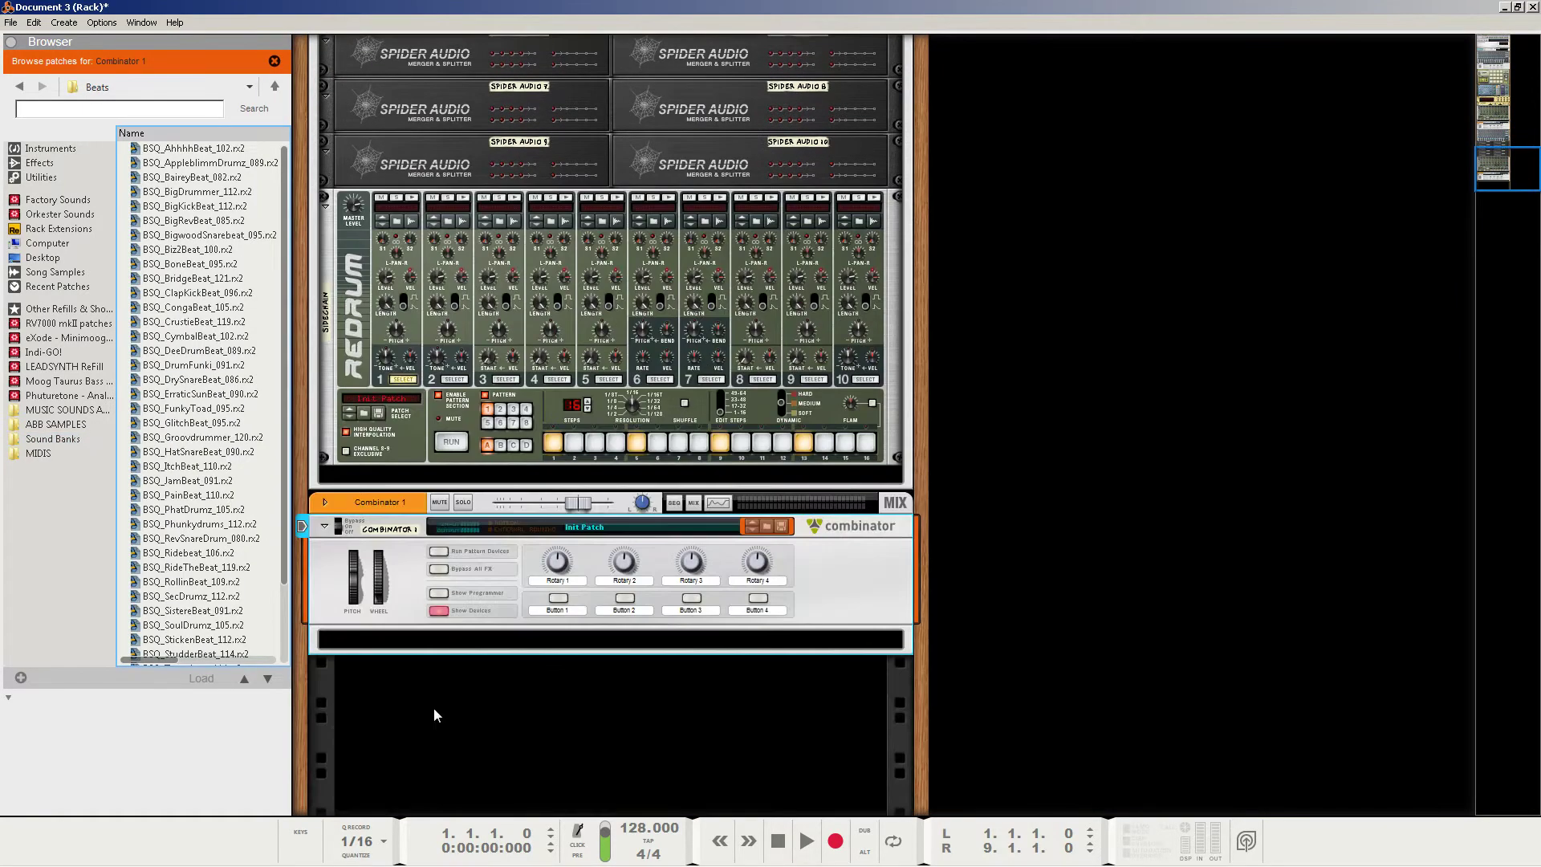
Add an NN-XT Advanced Sampler inside the Combinator.
click(416, 646)
right_click(416, 647)
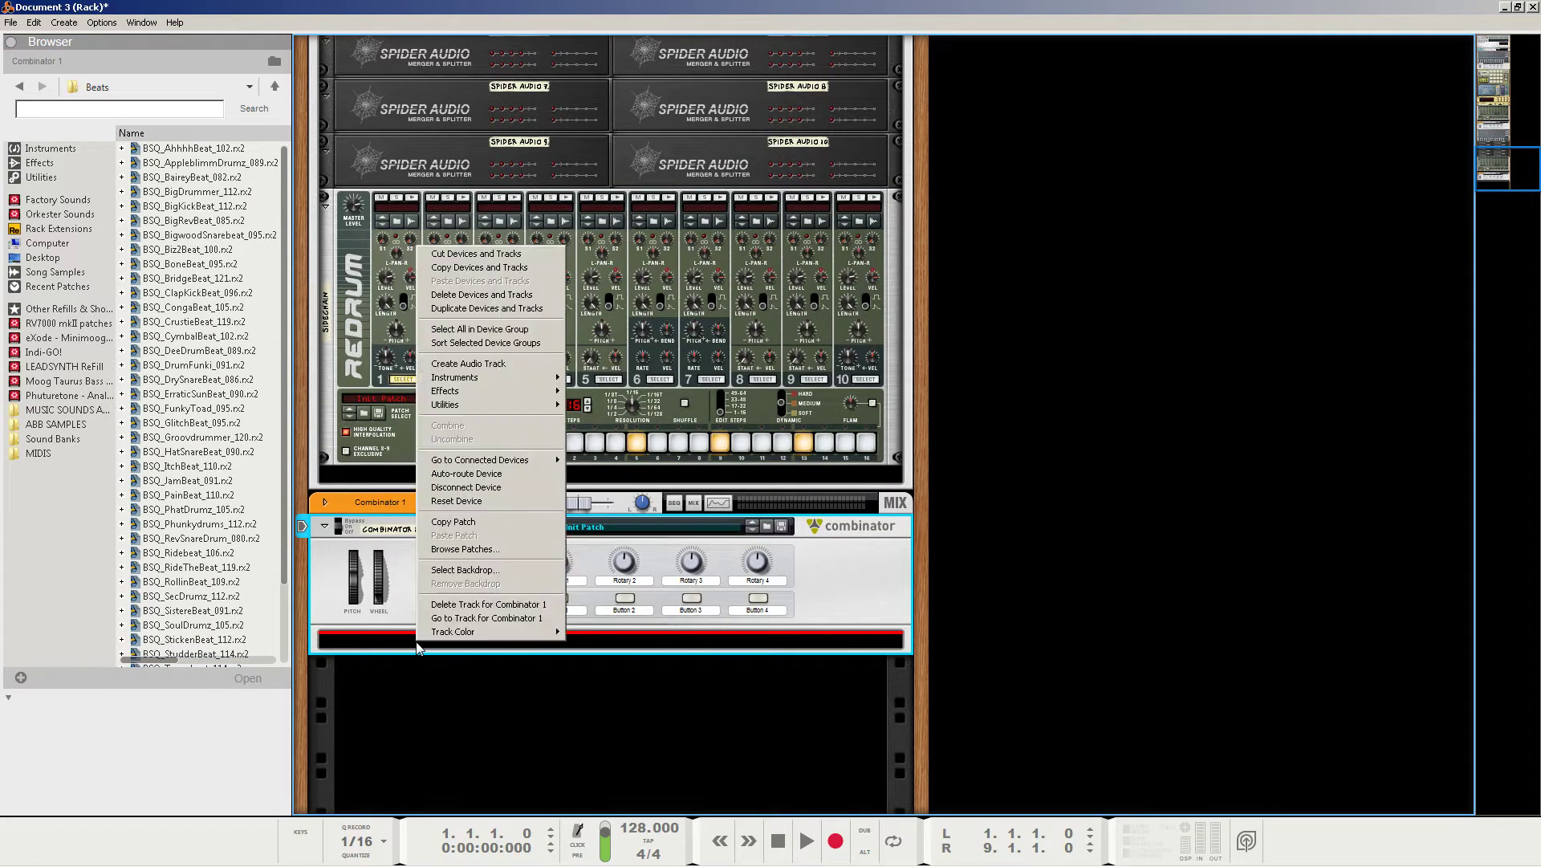
mouse_move(504, 385)
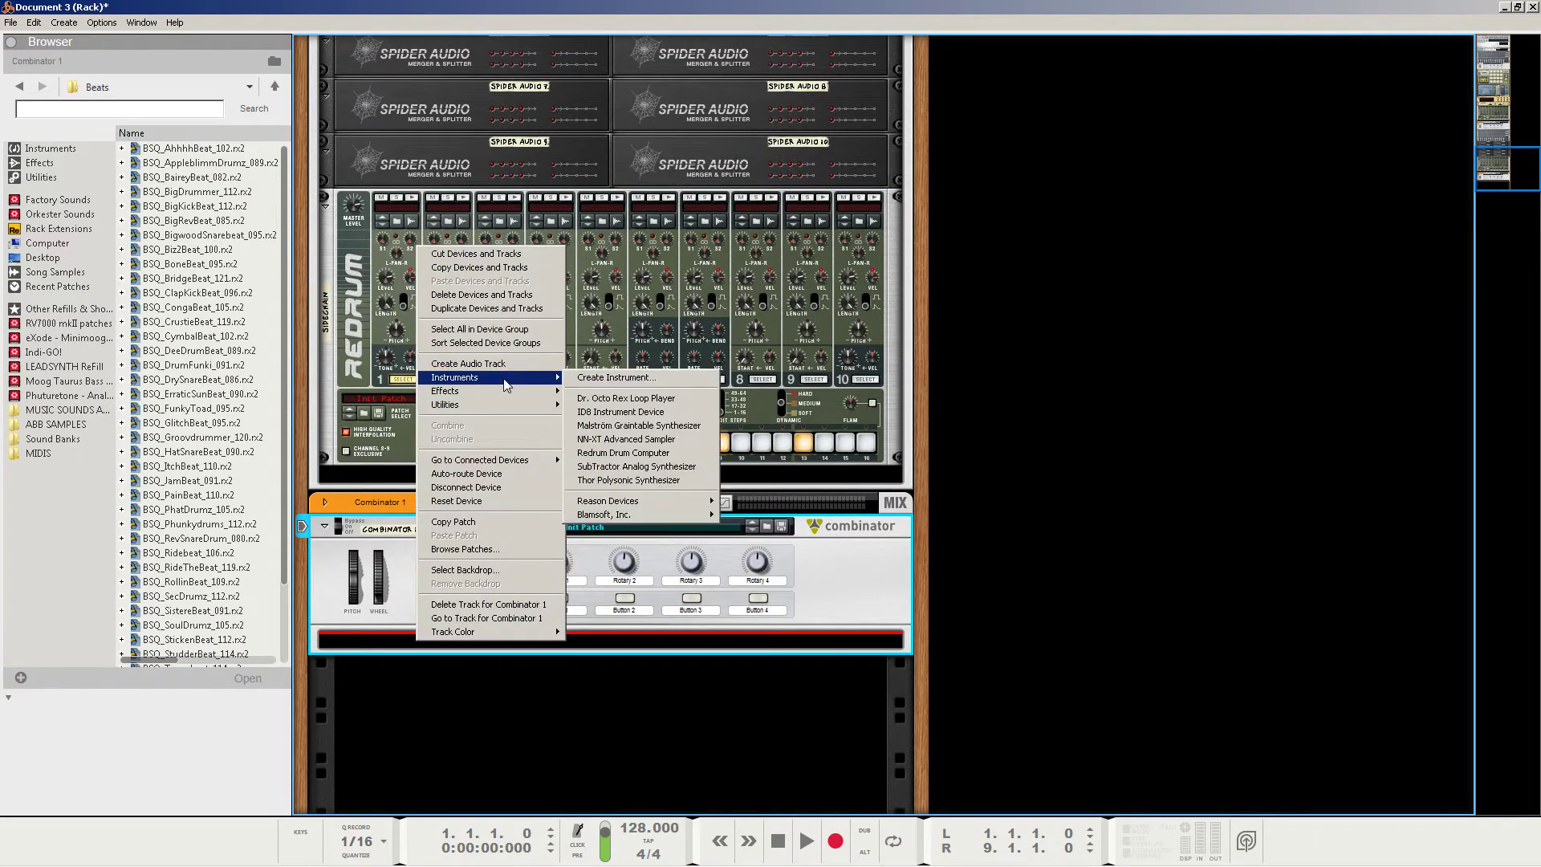
click(603, 440)
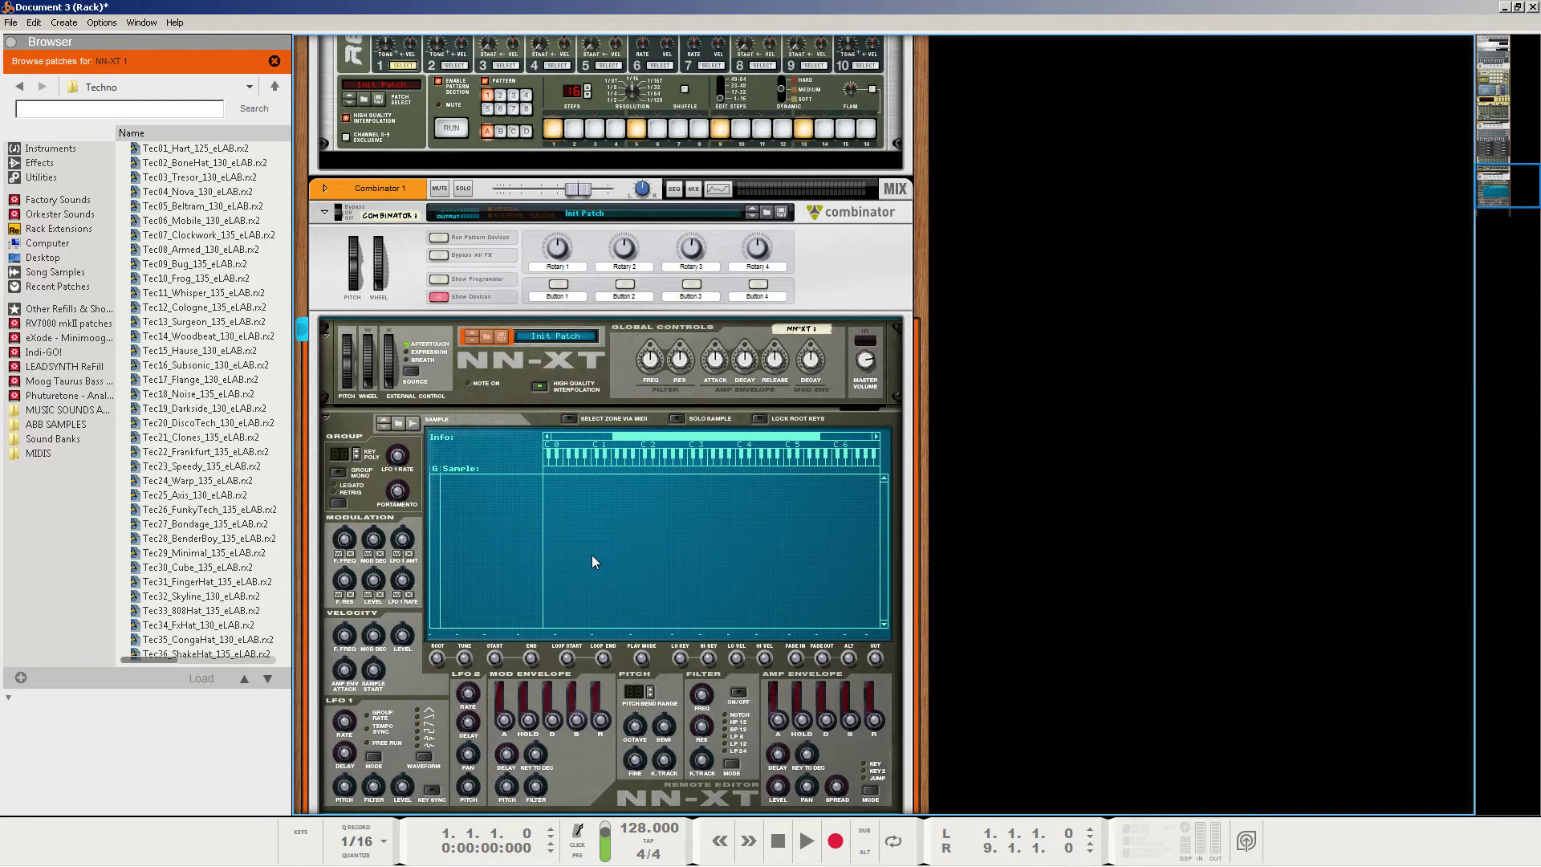
Browse Factory Sounds to the Dr Rex Drum Loops Techno folder.
click(58, 199)
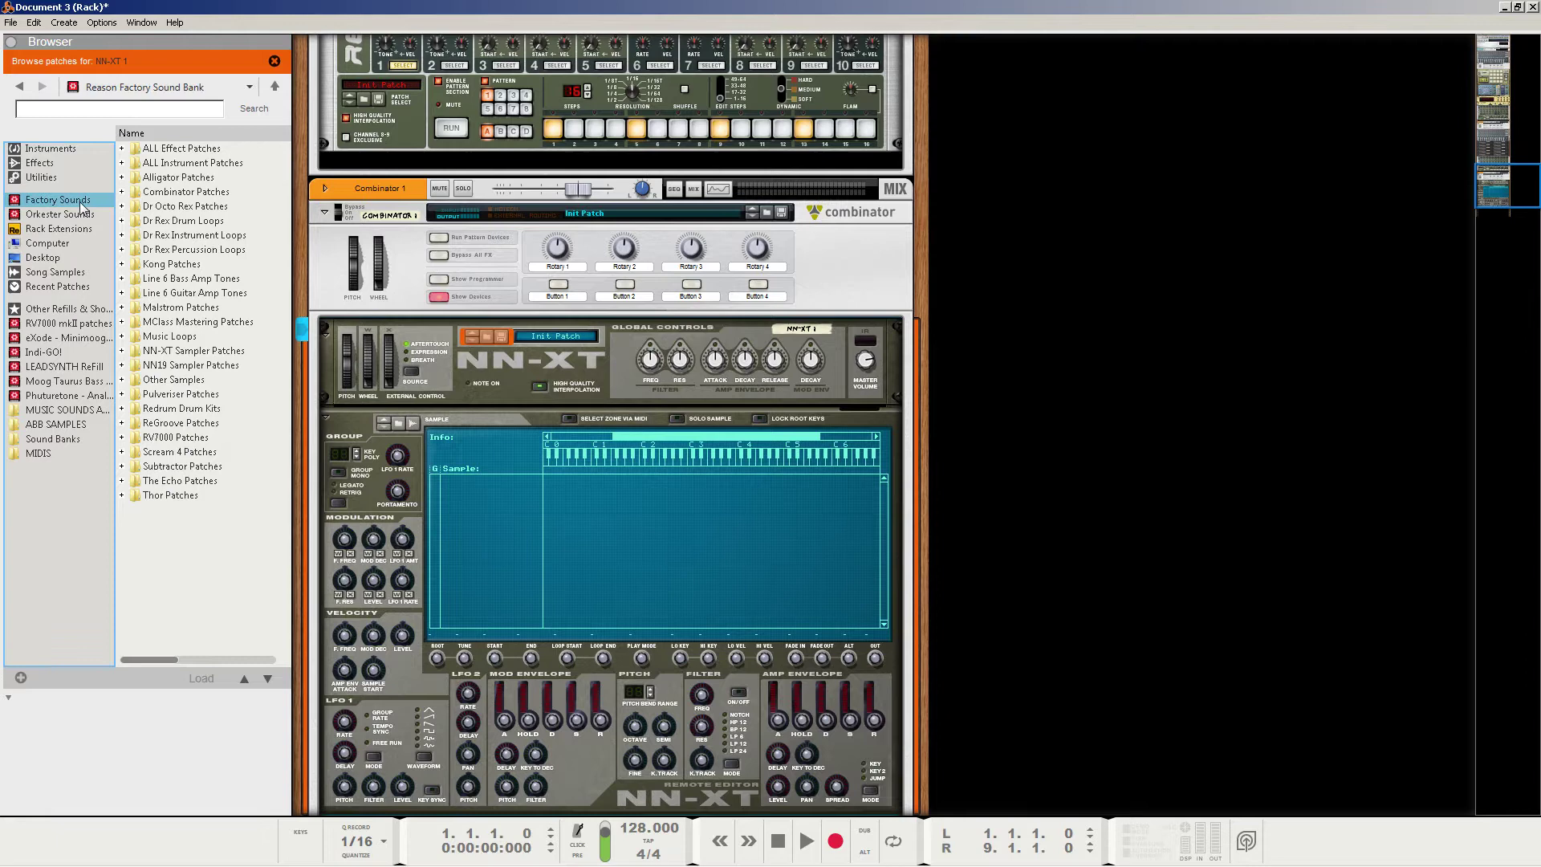
double_click(181, 222)
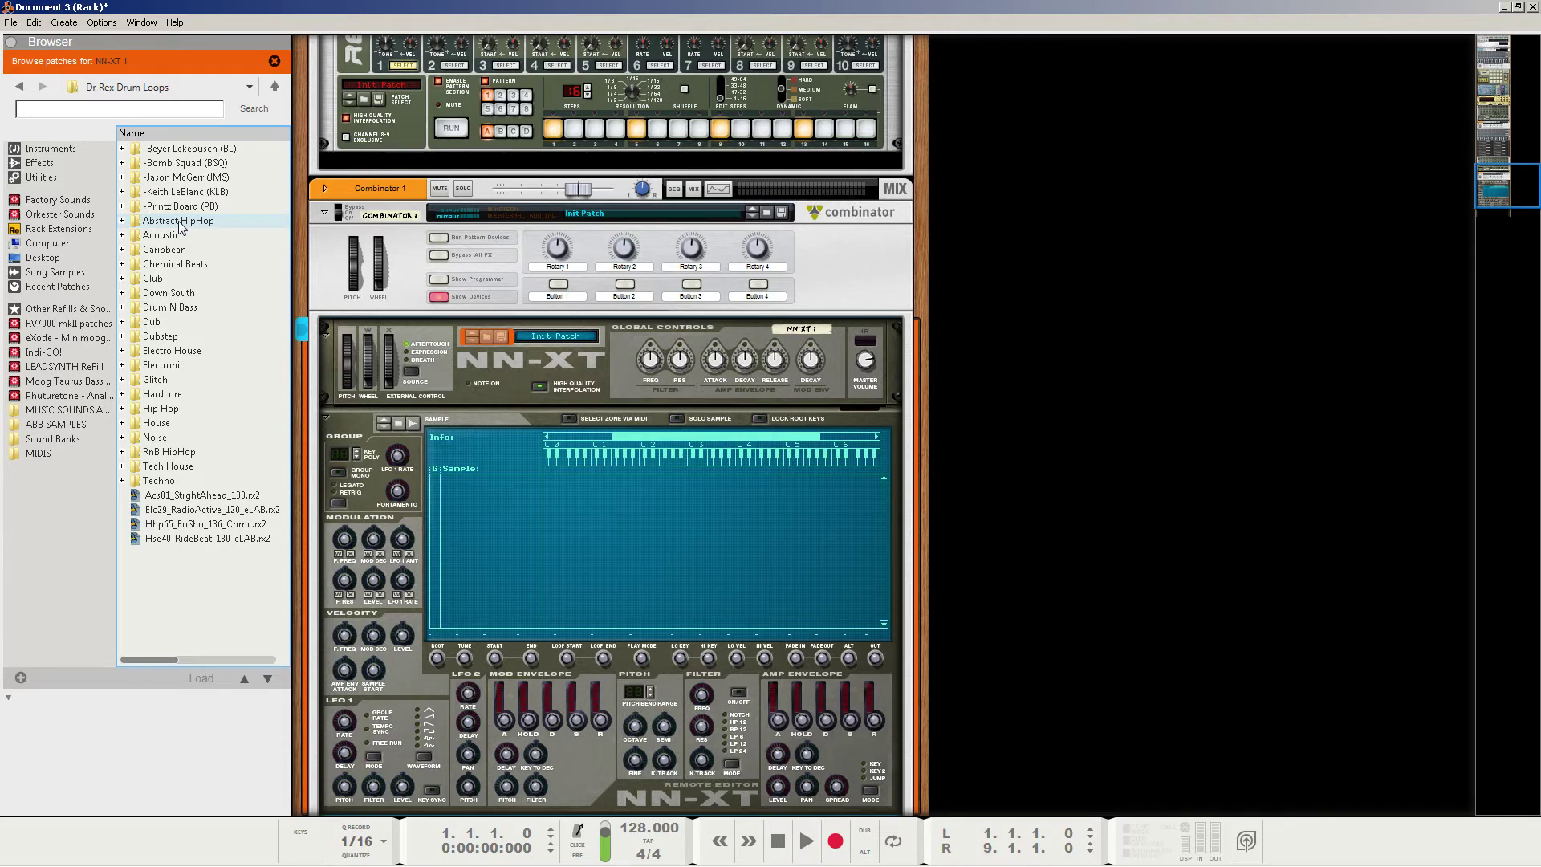
double_click(160, 481)
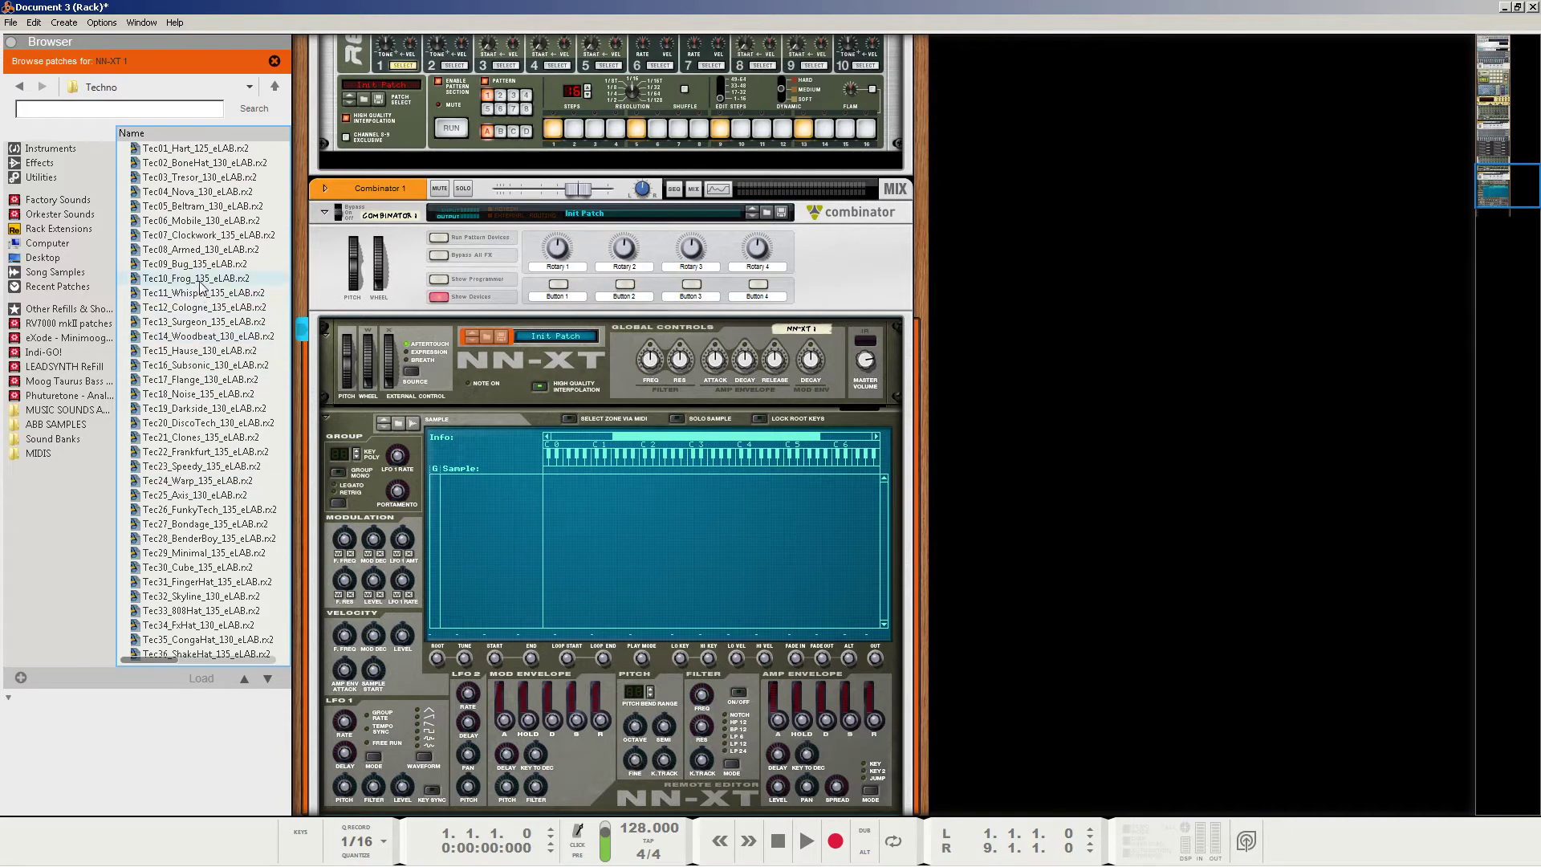
Preview Techno loops Tec22 down to Tec14, then select Tec13_Surgeon_135_eLAB.rx2.
click(207, 454)
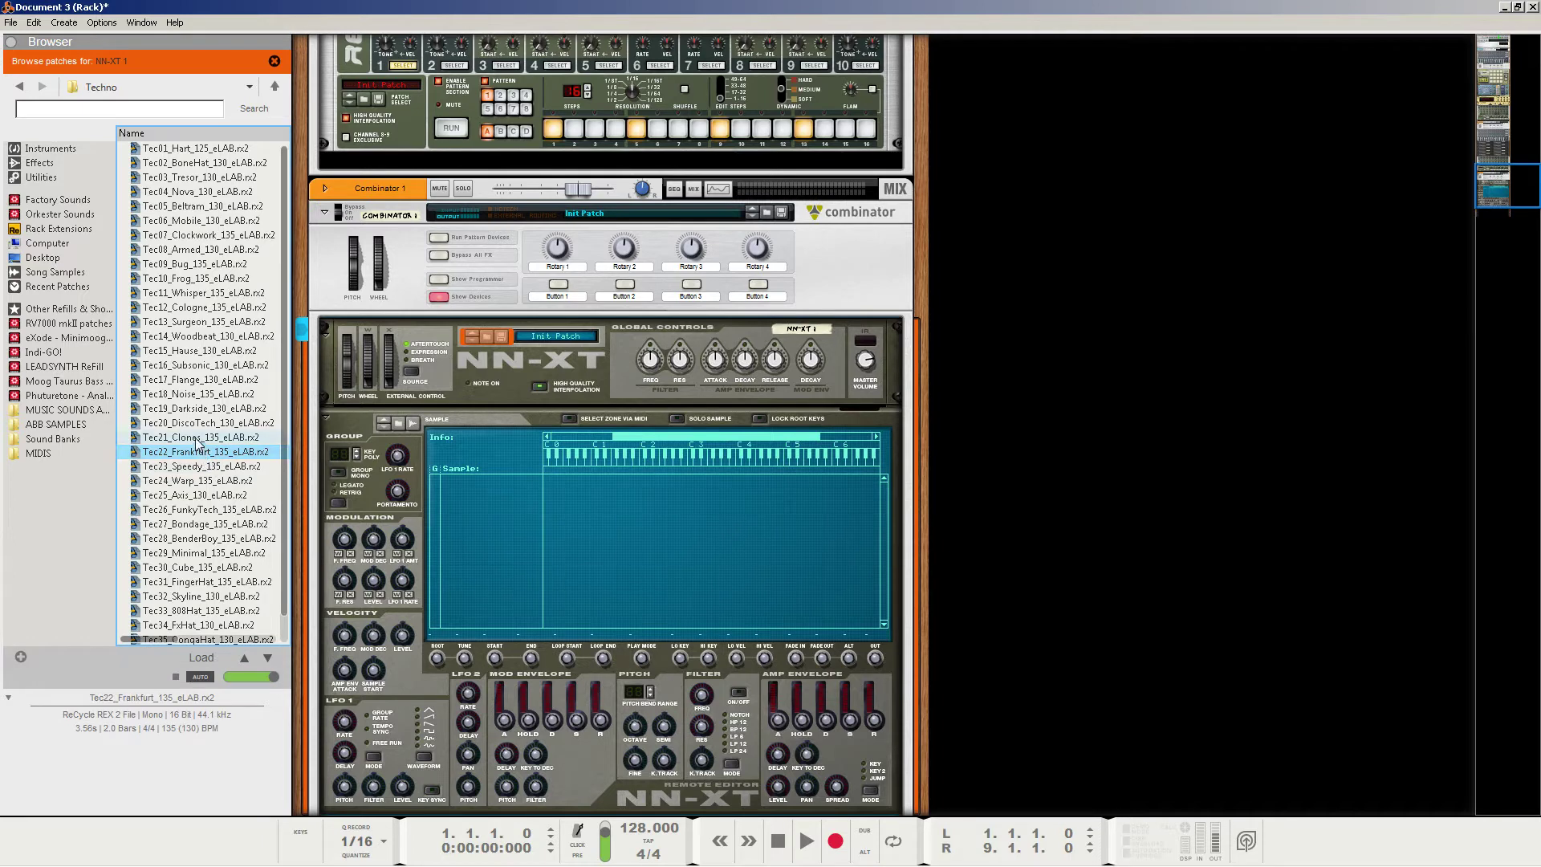
click(198, 439)
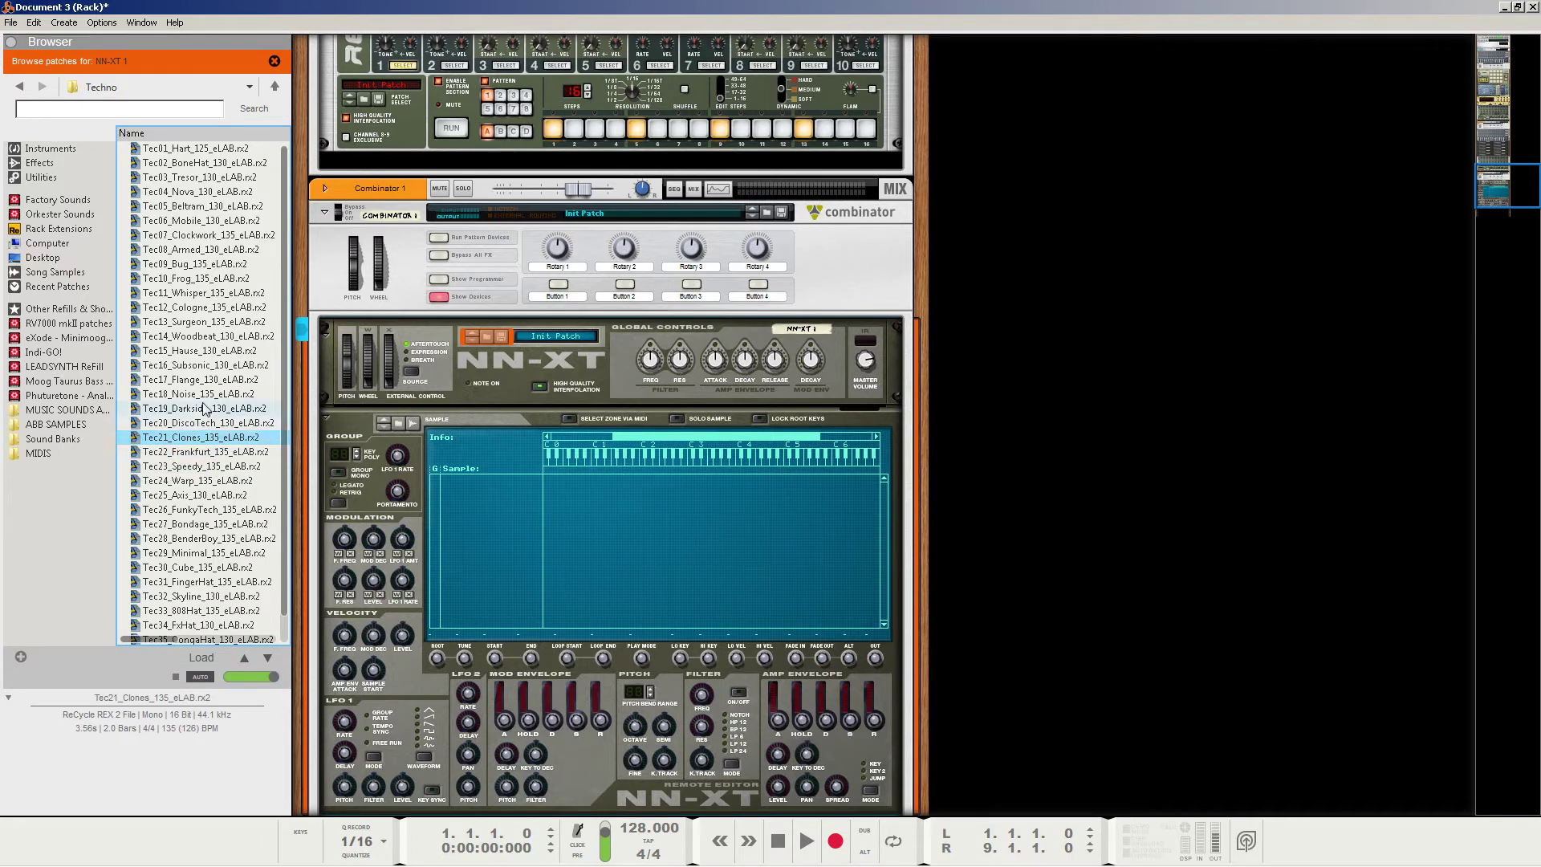
click(199, 397)
click(198, 382)
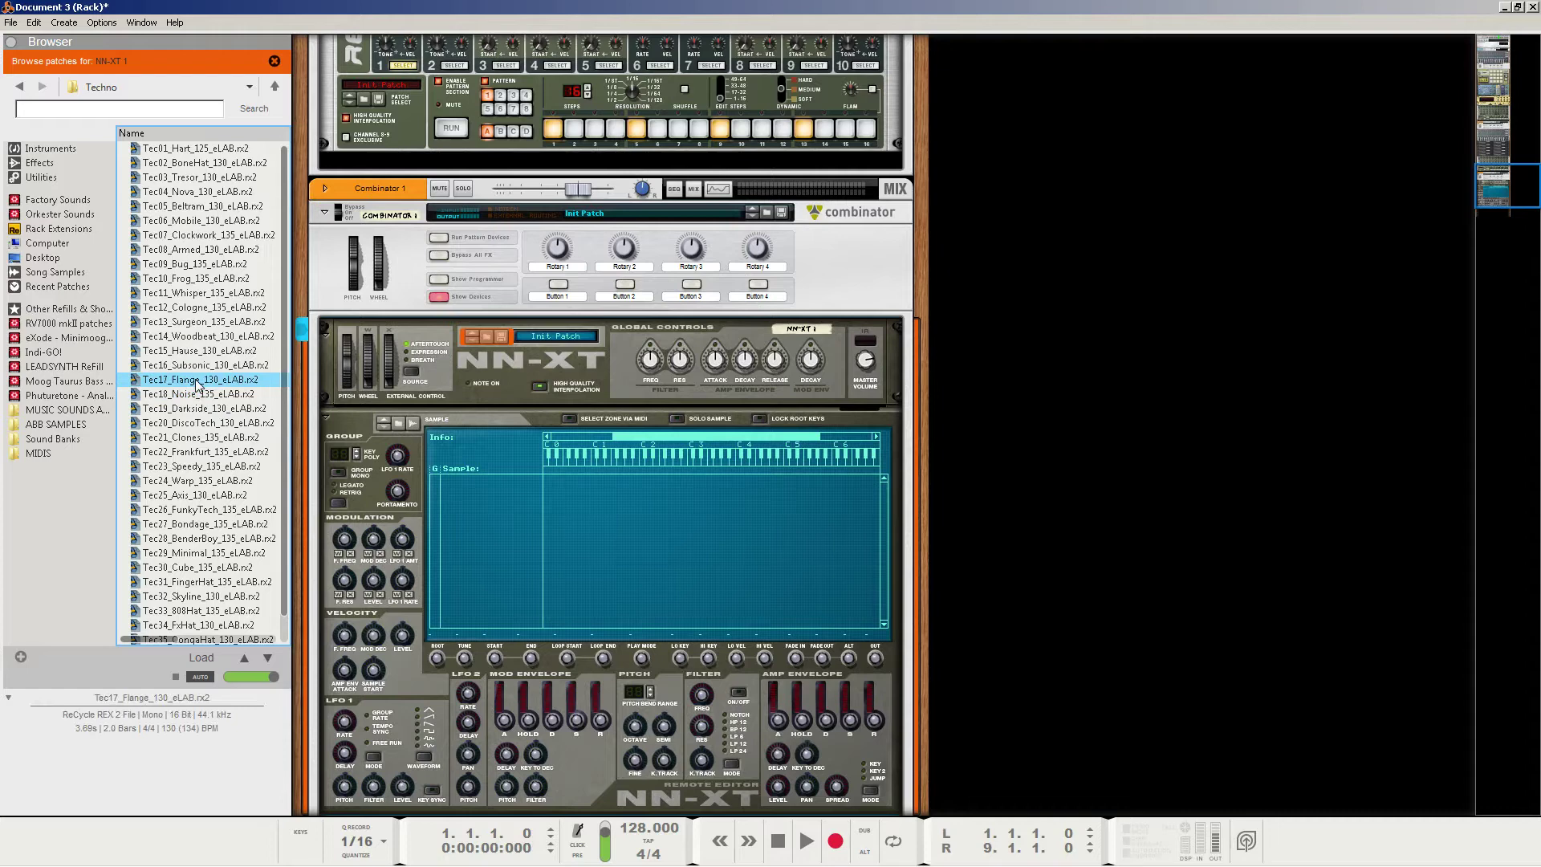
click(195, 352)
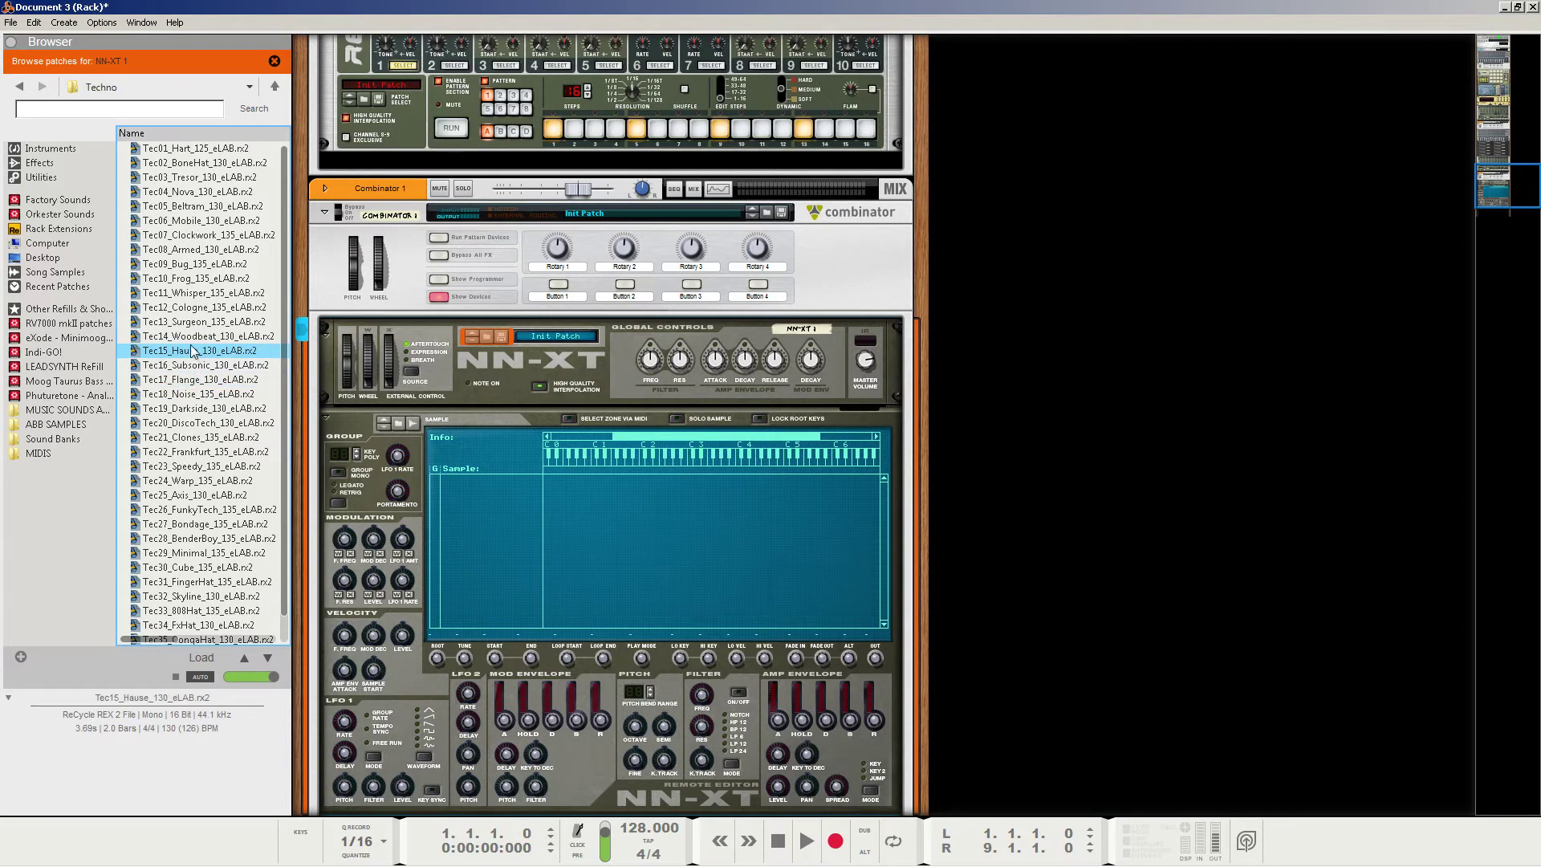
click(190, 340)
click(192, 324)
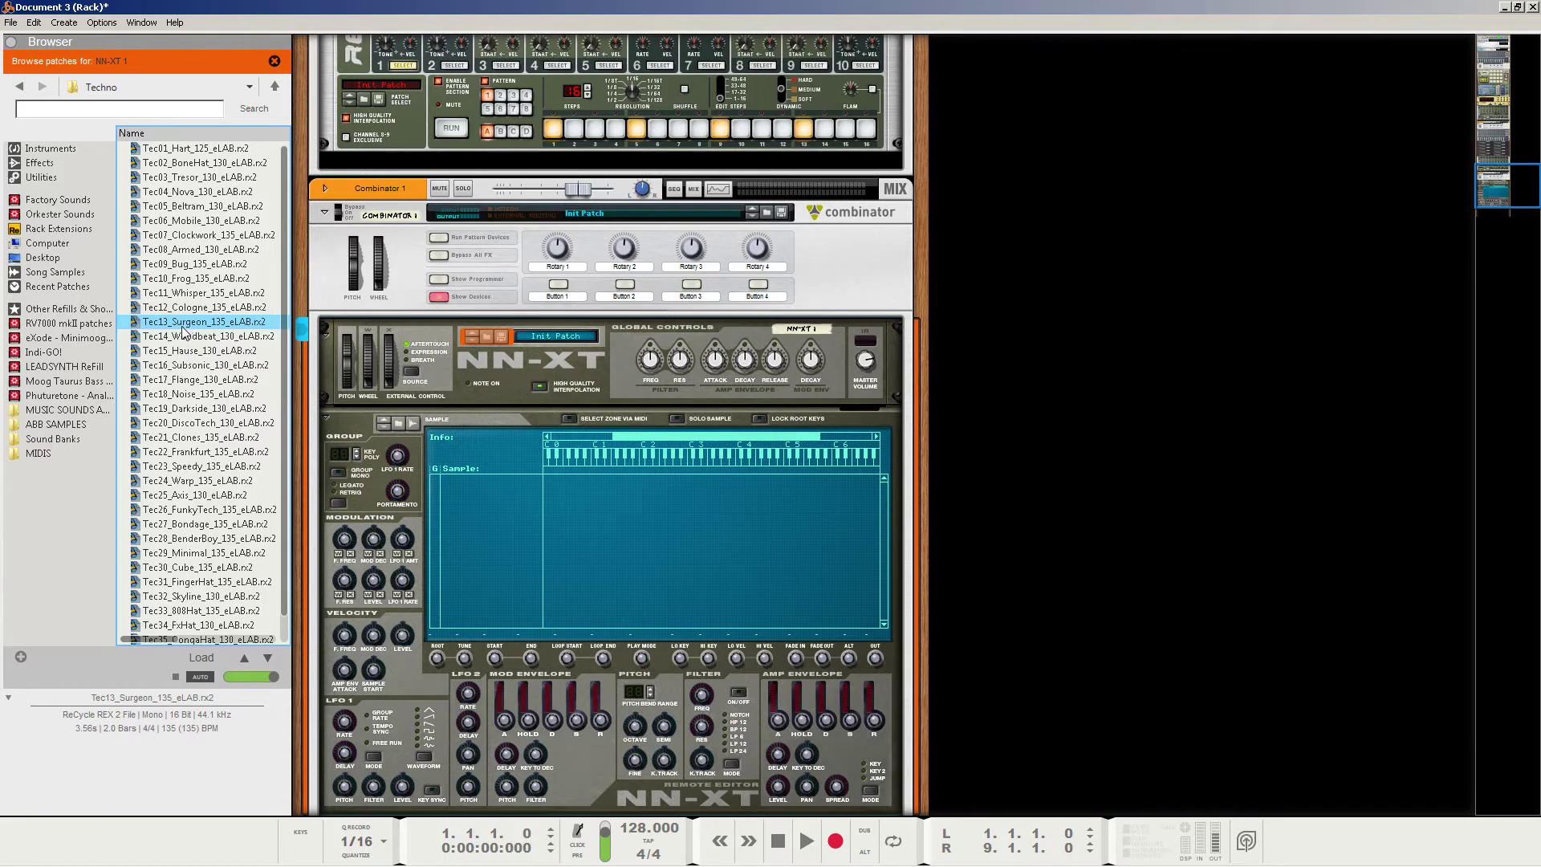
Load Tec13_Surgeon_135_eLAB.rx2 into the NN-XT and select its first slice zone.
drag(167, 329, 523, 525)
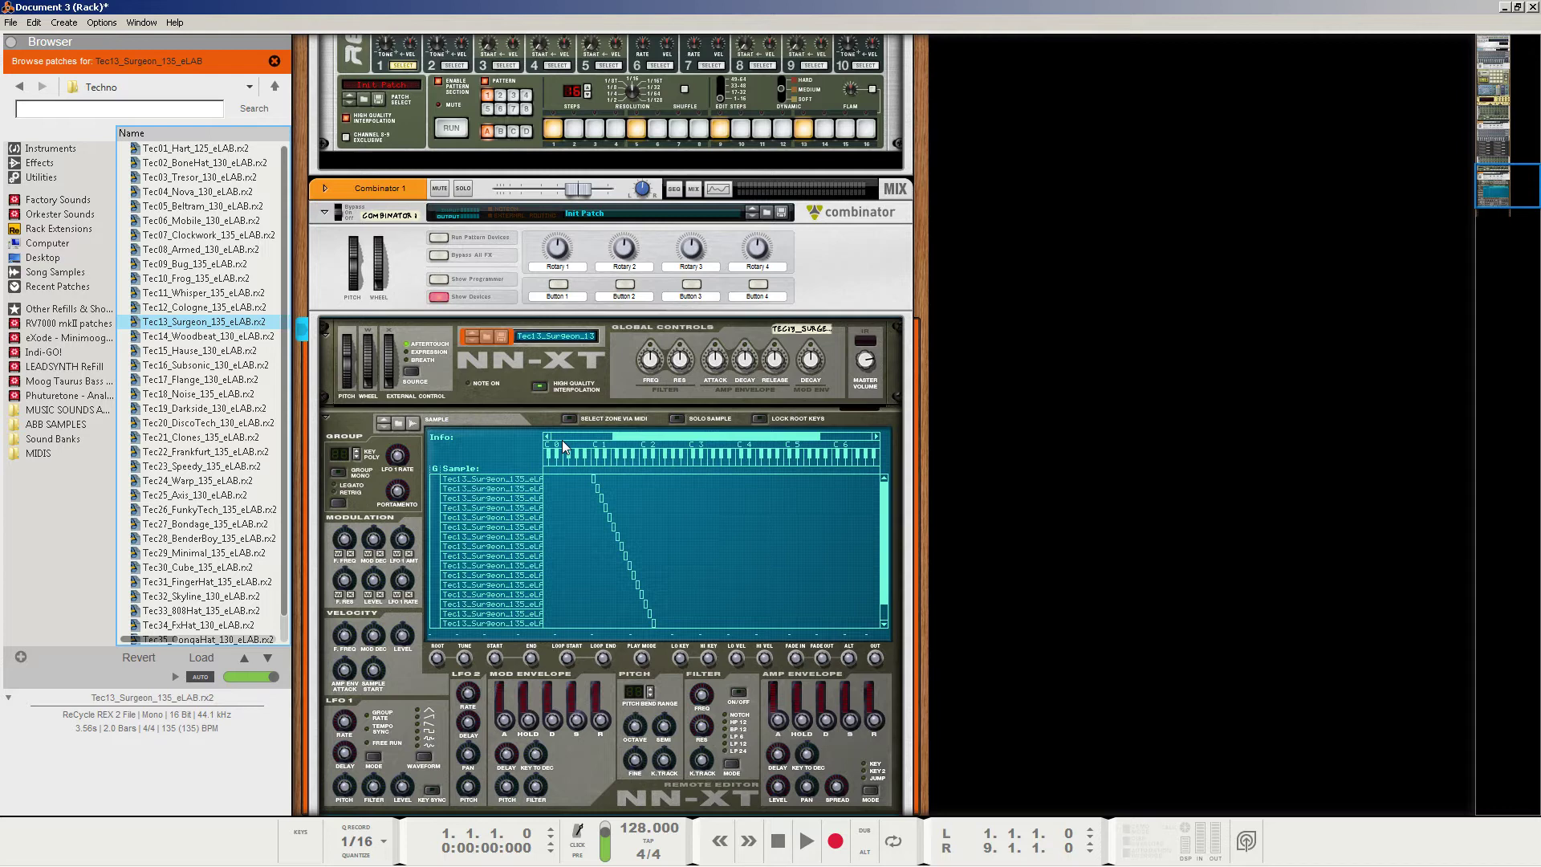
click(882, 533)
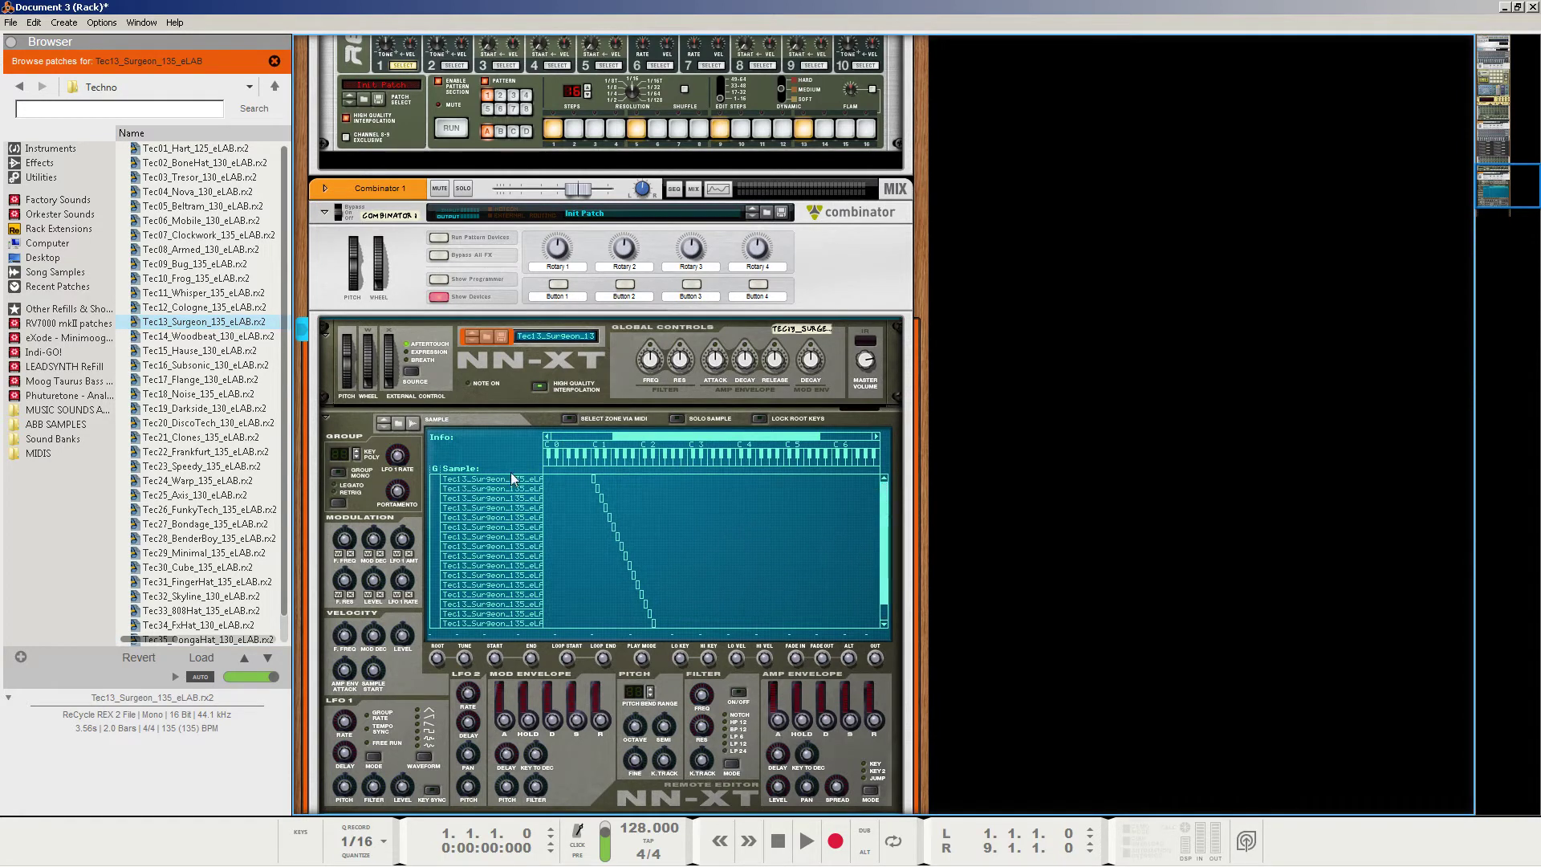
click(473, 497)
key(Down)
key(Down)
key(Down)
key(Down)
key(Down)
key(Down)
key(Down)
key(Down)
key(Down)
key(Down)
key(Down)
key(Down)
key(Down)
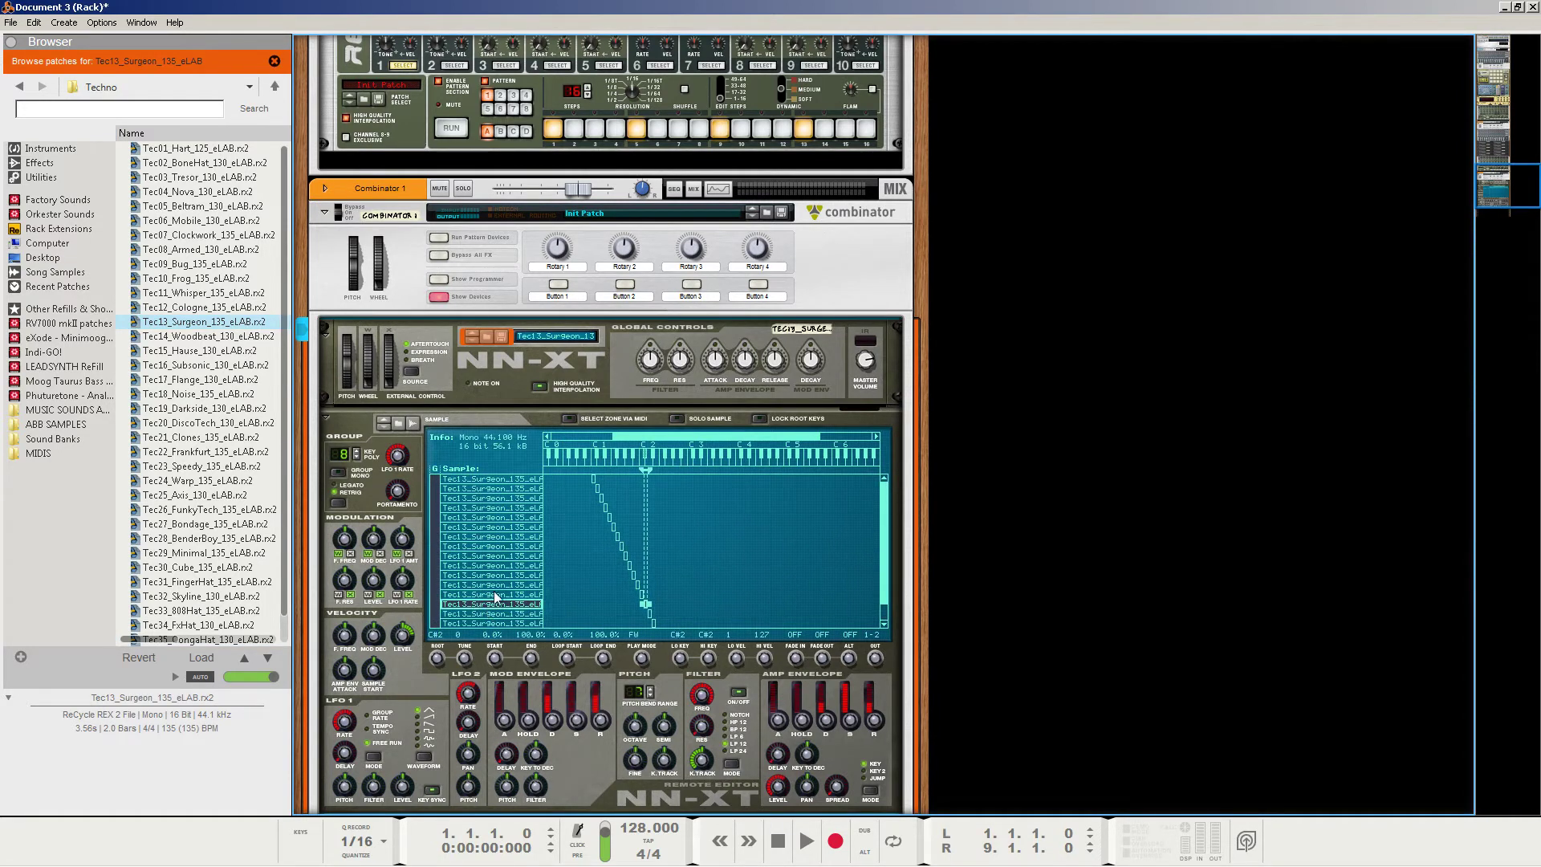
Audition the loop's slice zones, including the 2nd, 3rd, 5th and 9th.
click(509, 519)
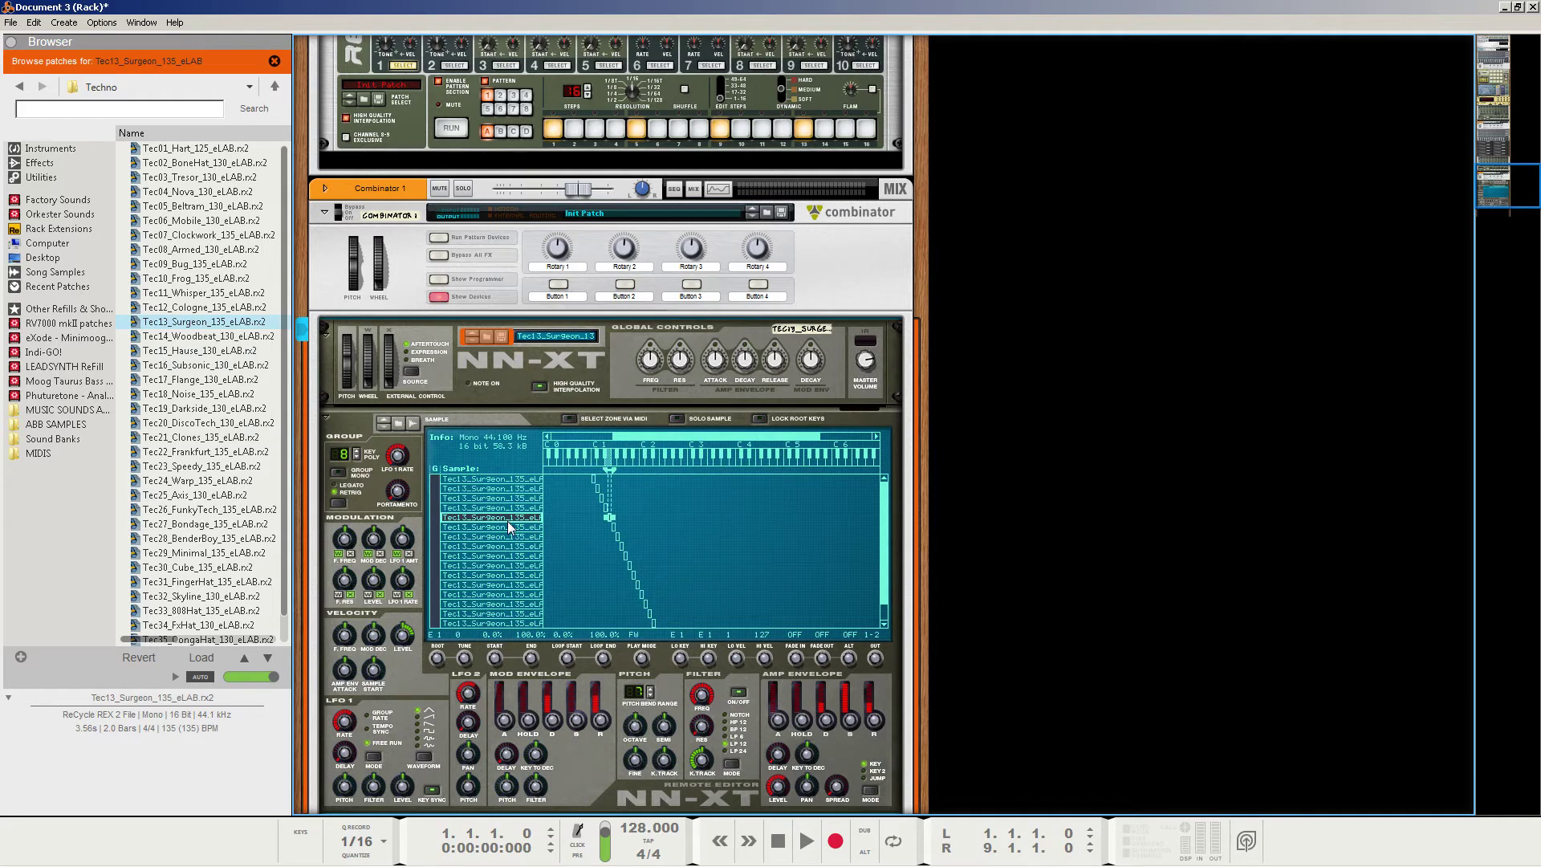
click(503, 556)
click(498, 585)
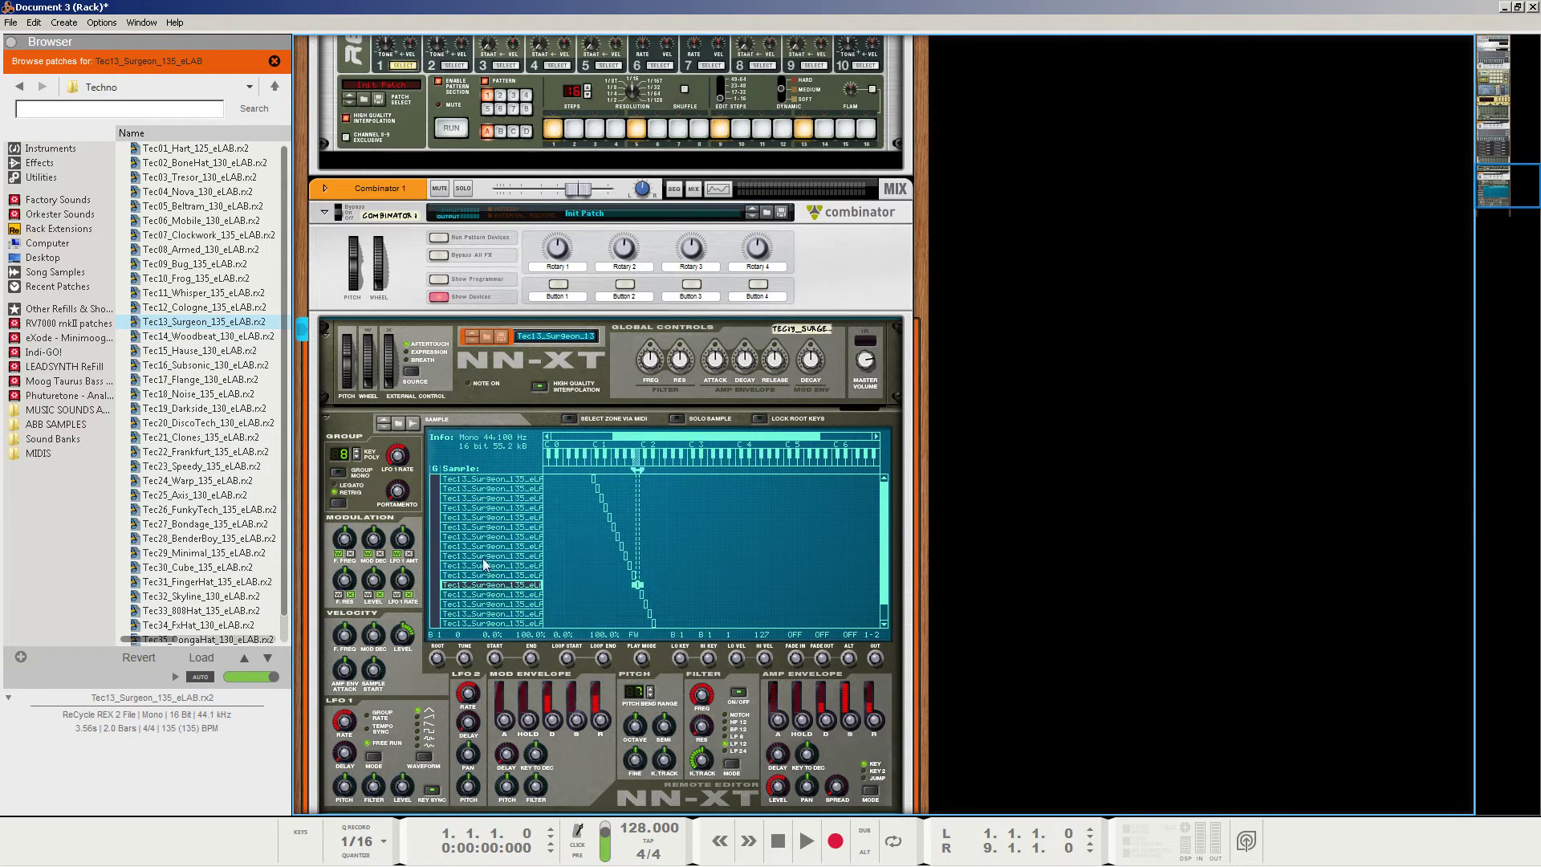
click(490, 518)
click(492, 499)
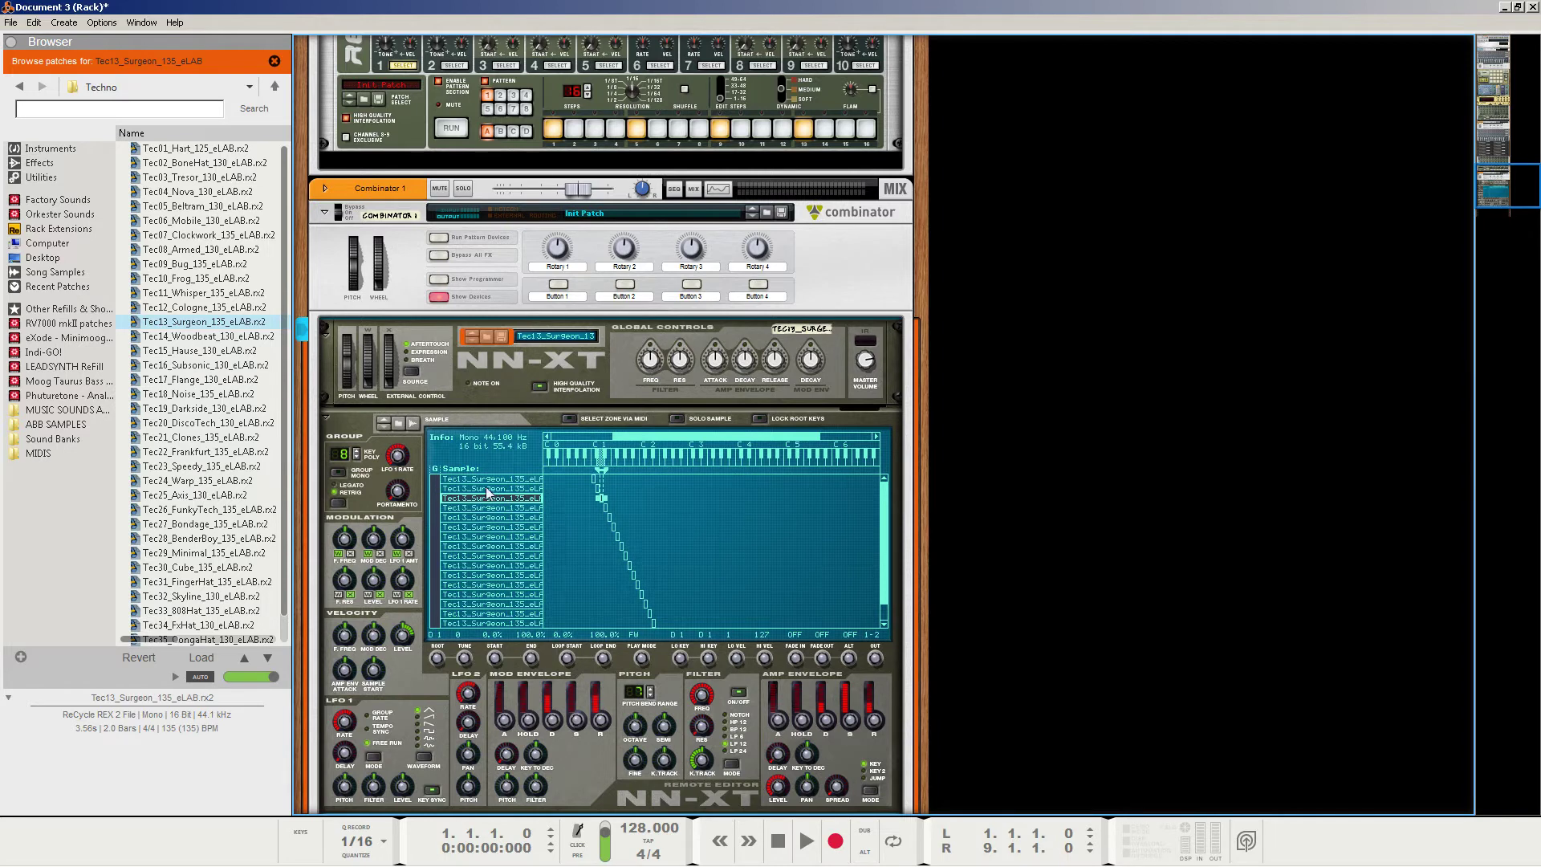
click(488, 488)
scroll(487, 489, down, 3)
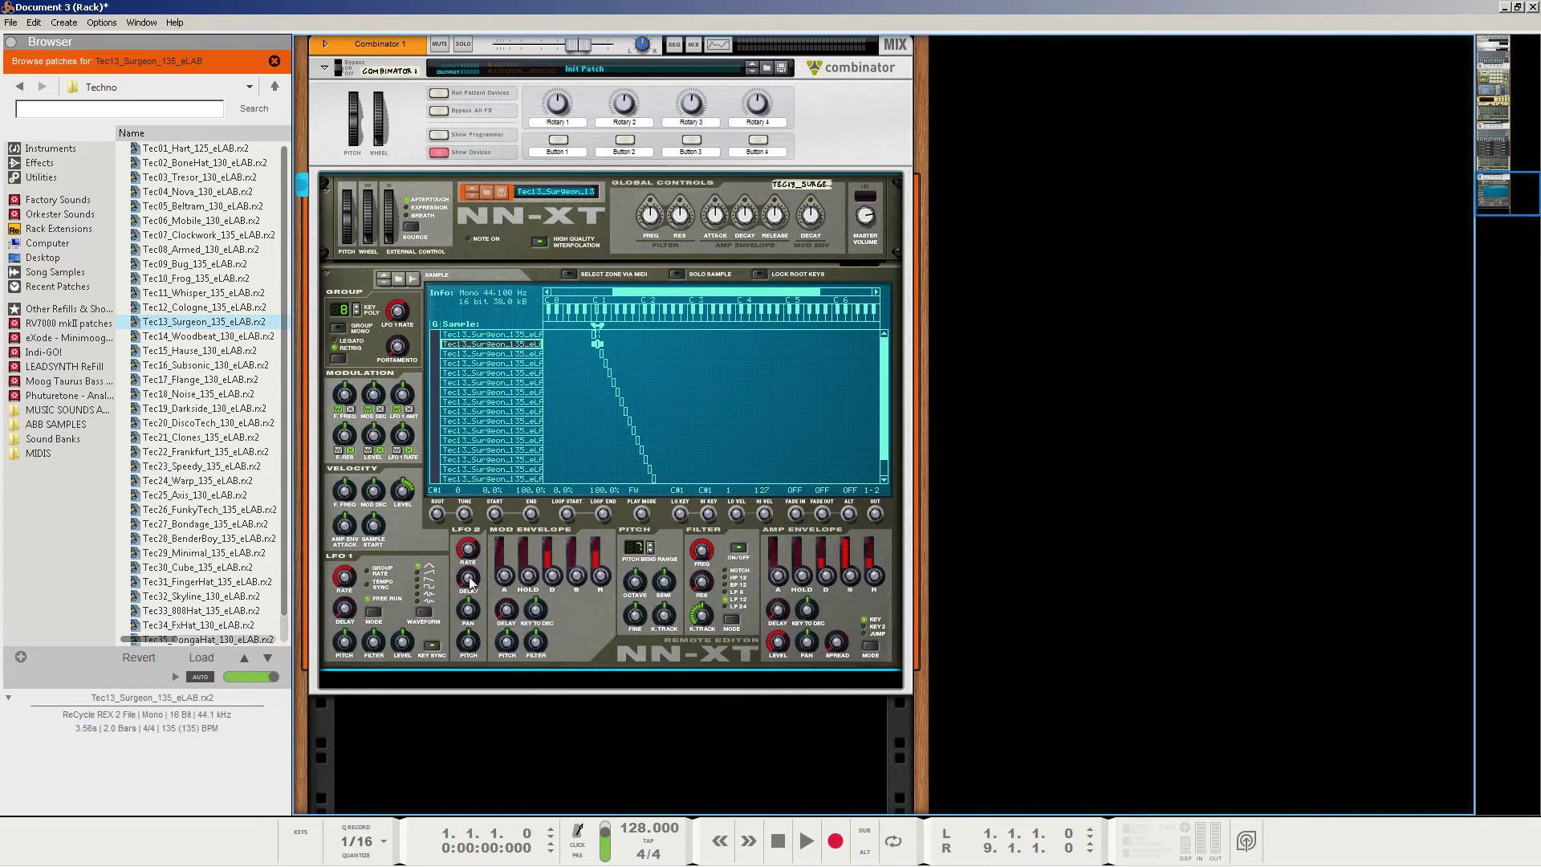
Add an RPG-8 arpeggiator below the NN-XT and check its rear cabling and front panel.
right_click(566, 613)
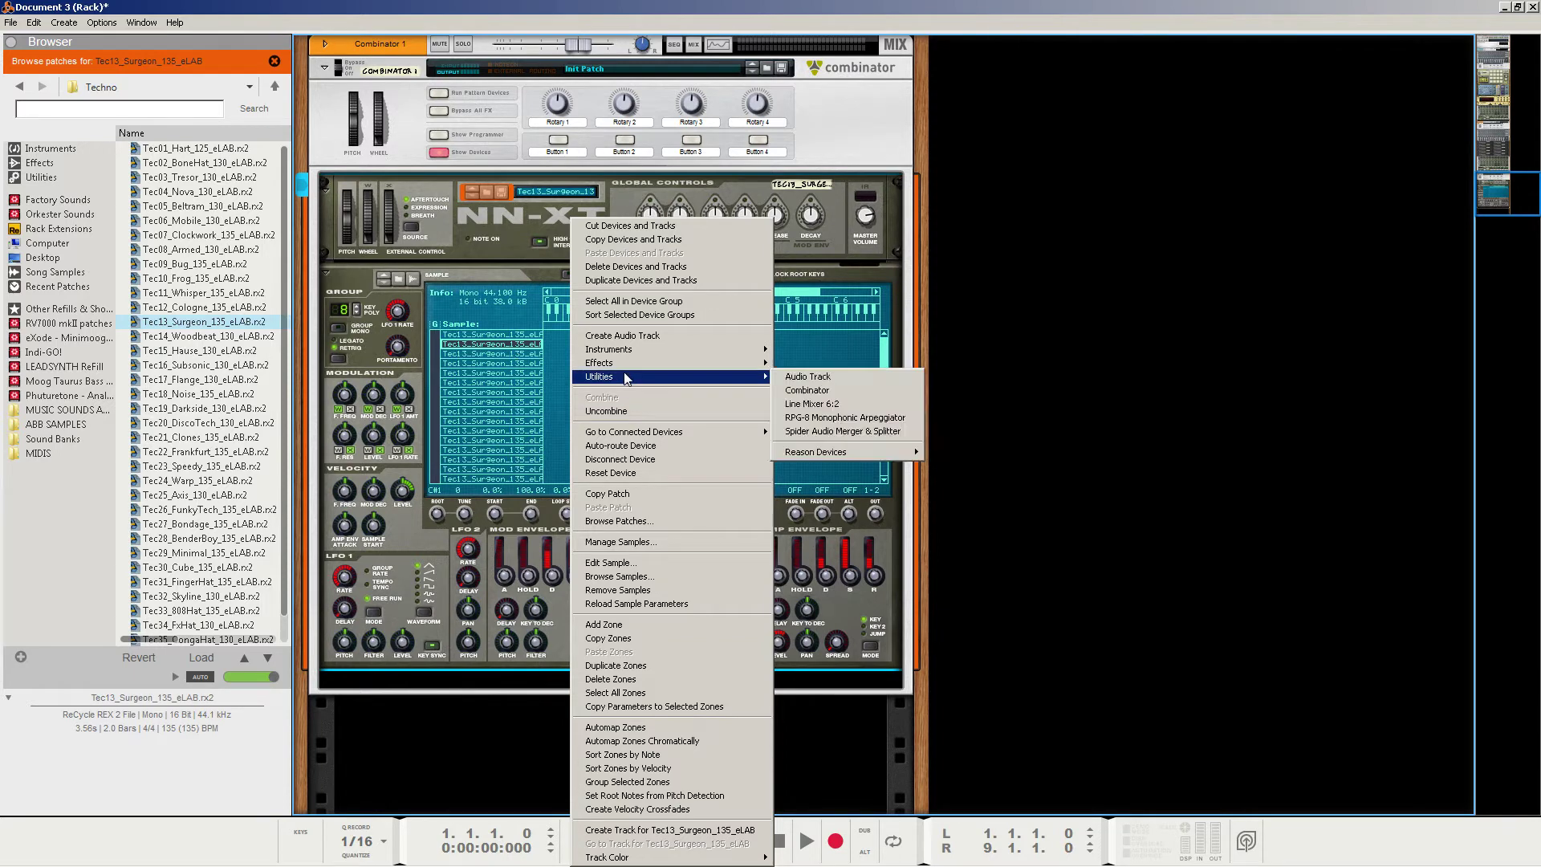
click(834, 418)
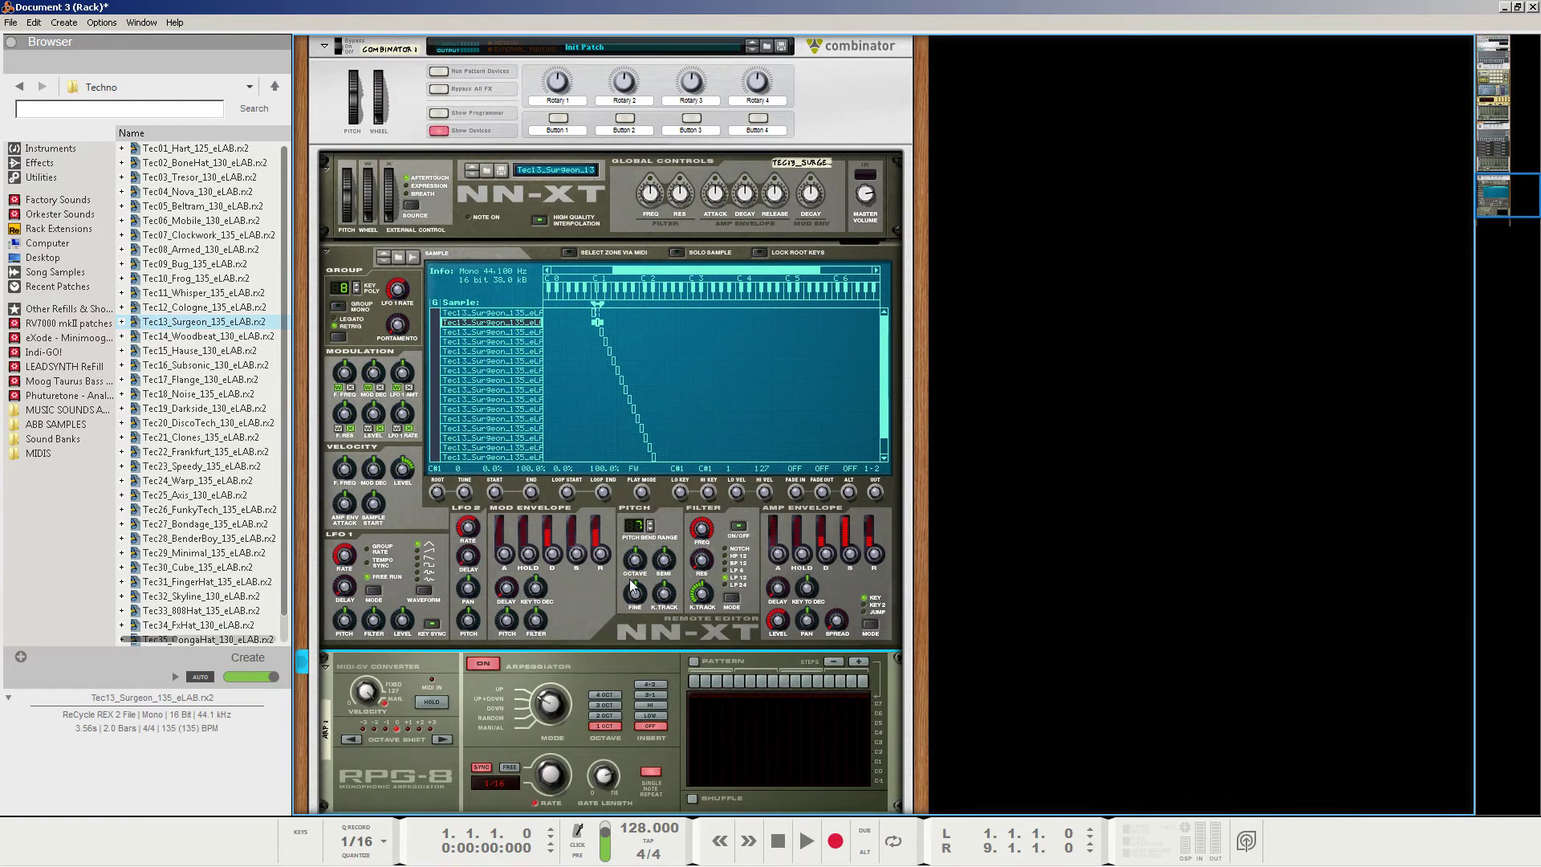
key(Tab)
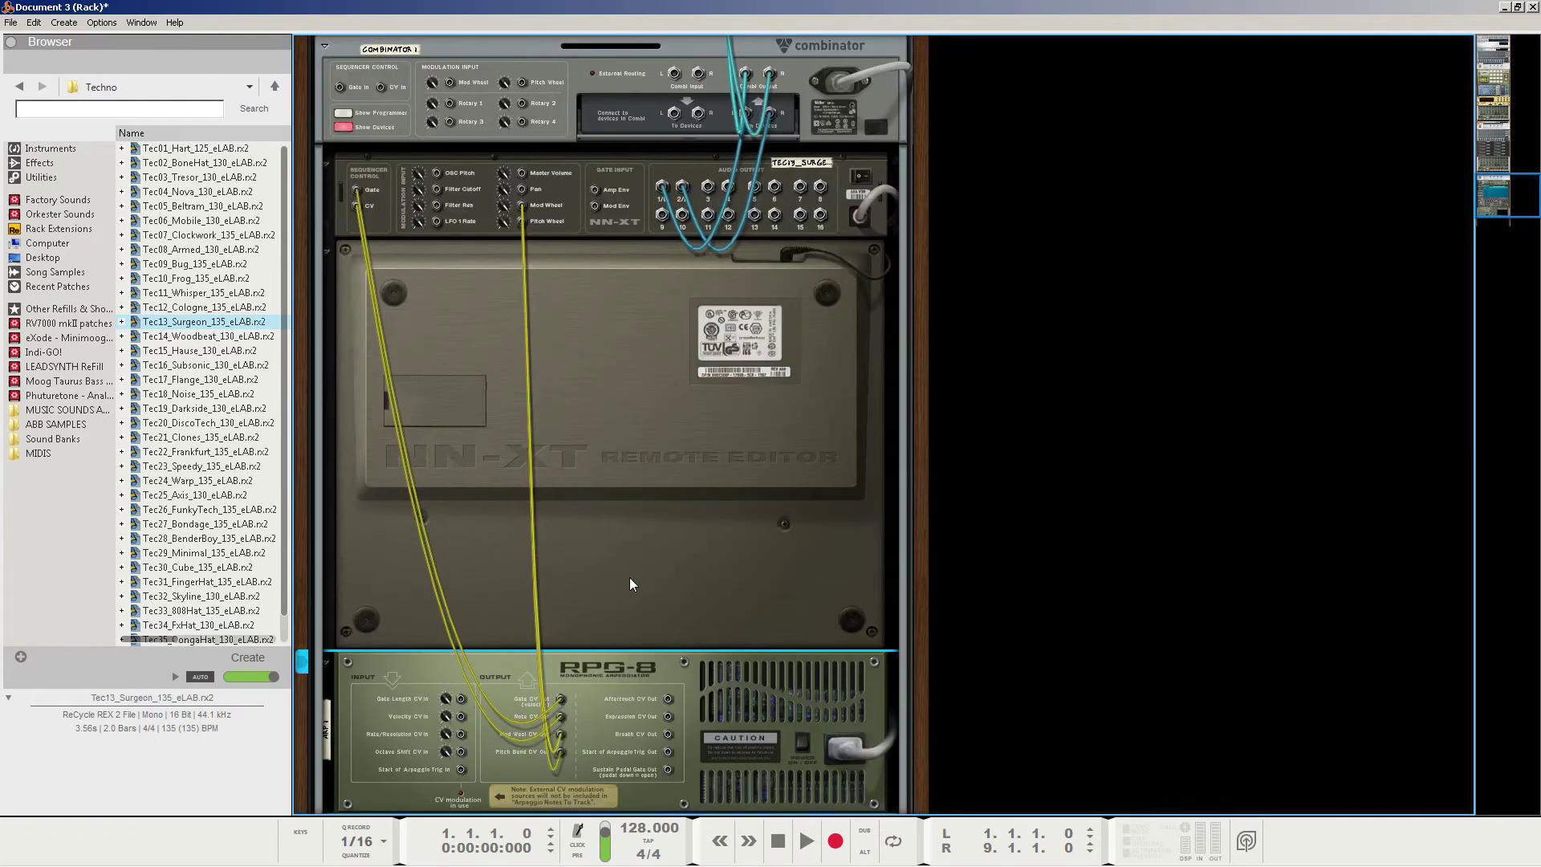
key(Tab)
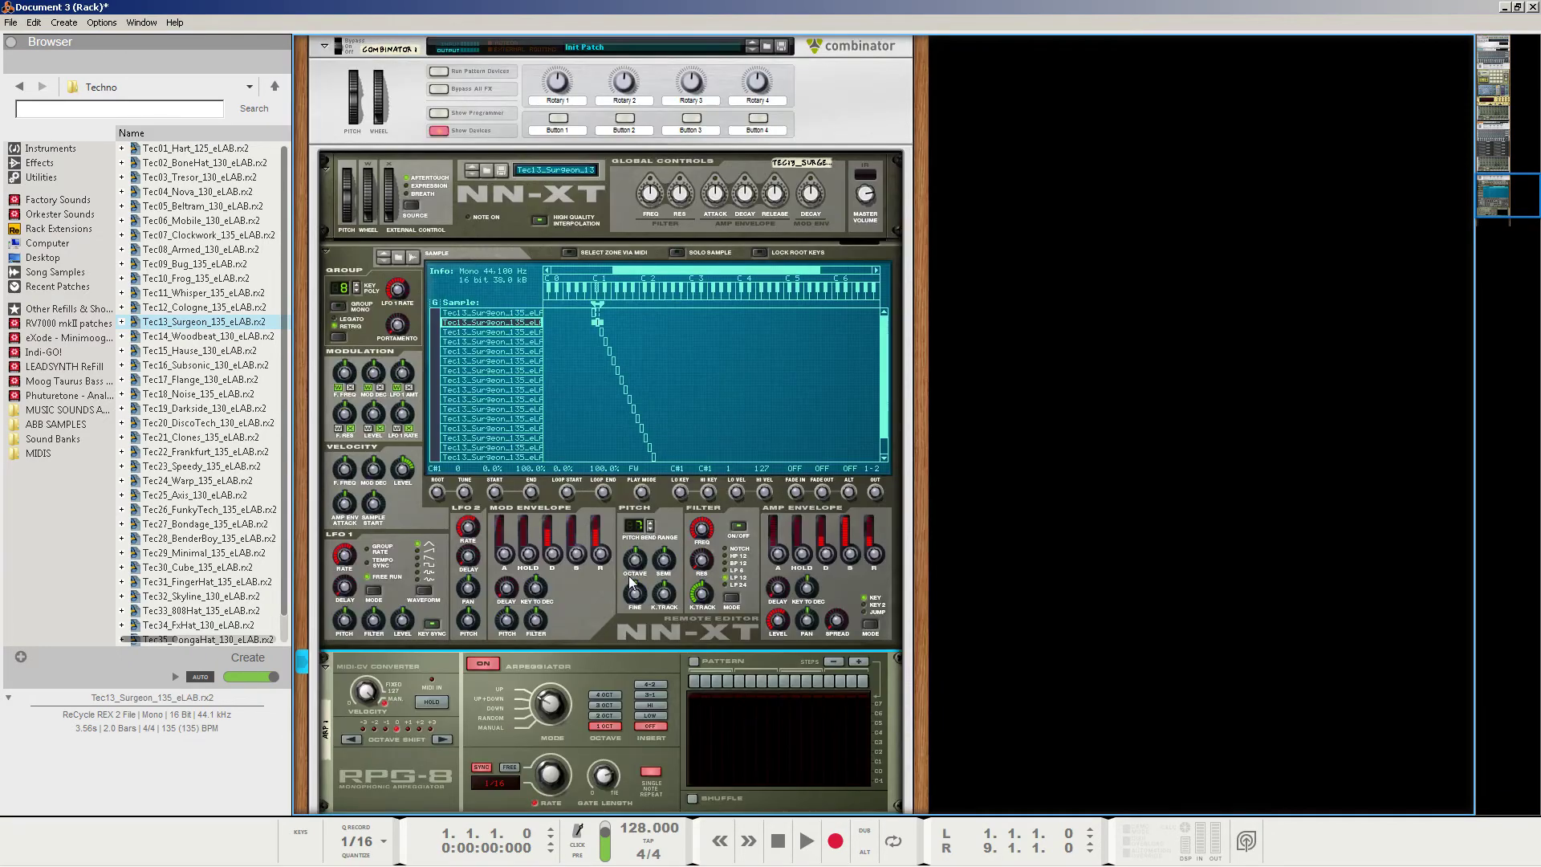
scroll(629, 576, down, 3)
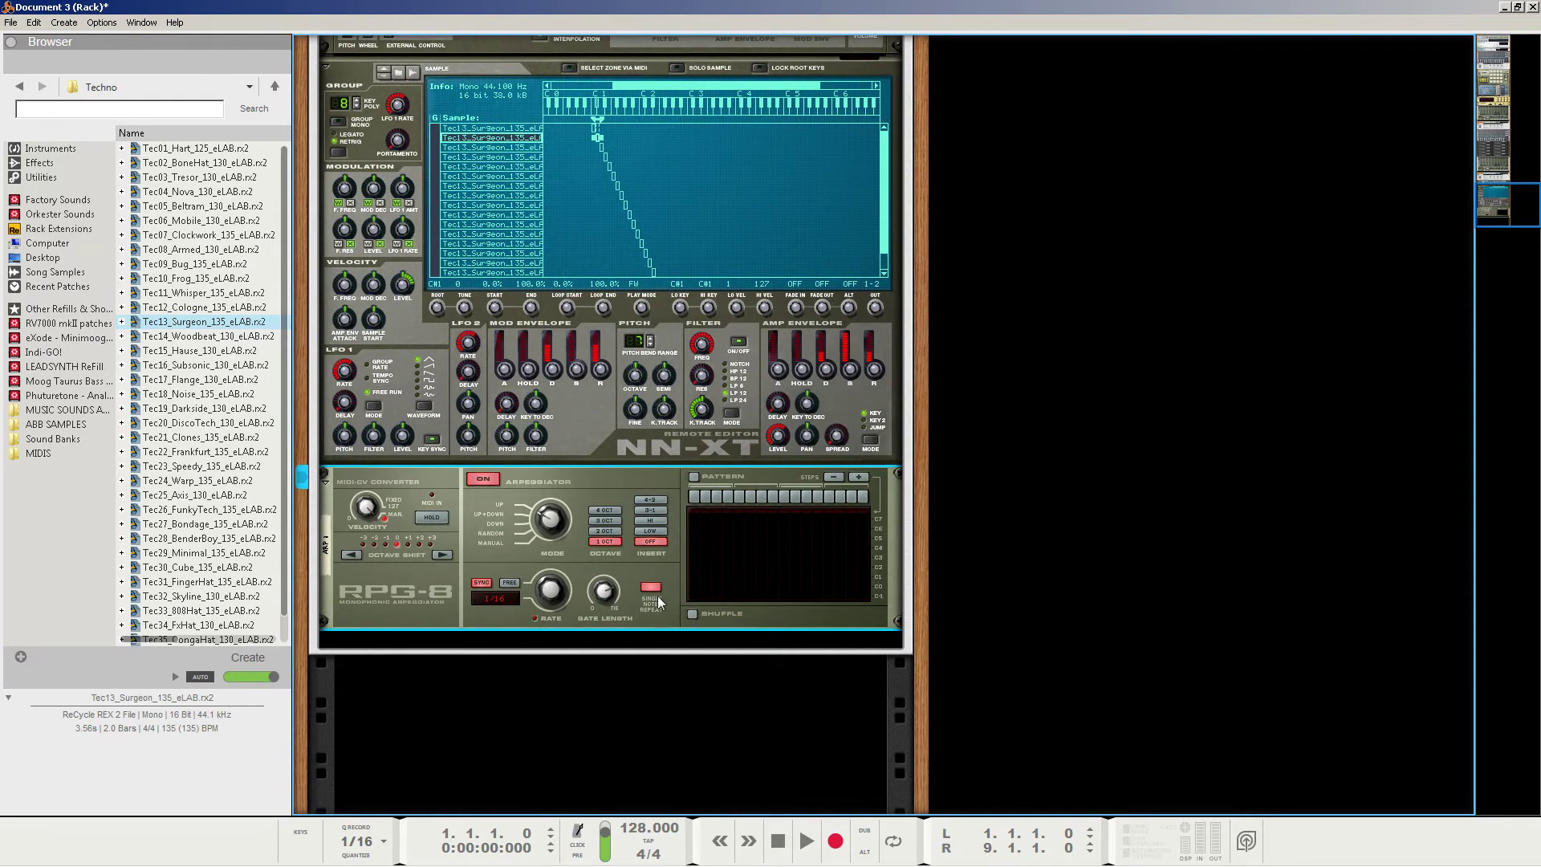
click(149, 857)
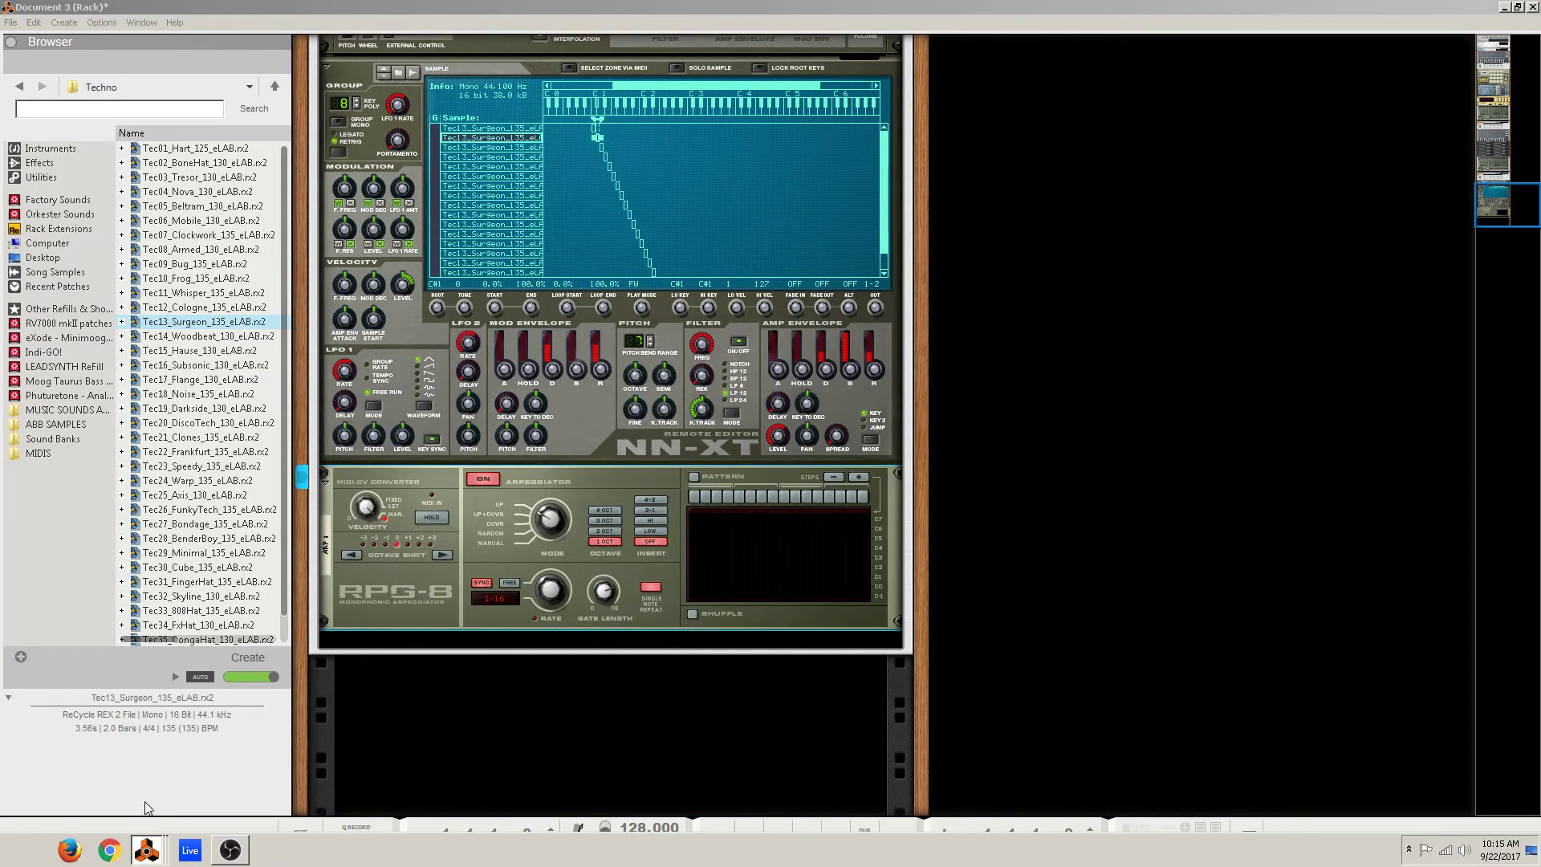
Draw a clip from bar 1 to 9 on Combinator 1, audition a note, then return to the rack.
click(139, 809)
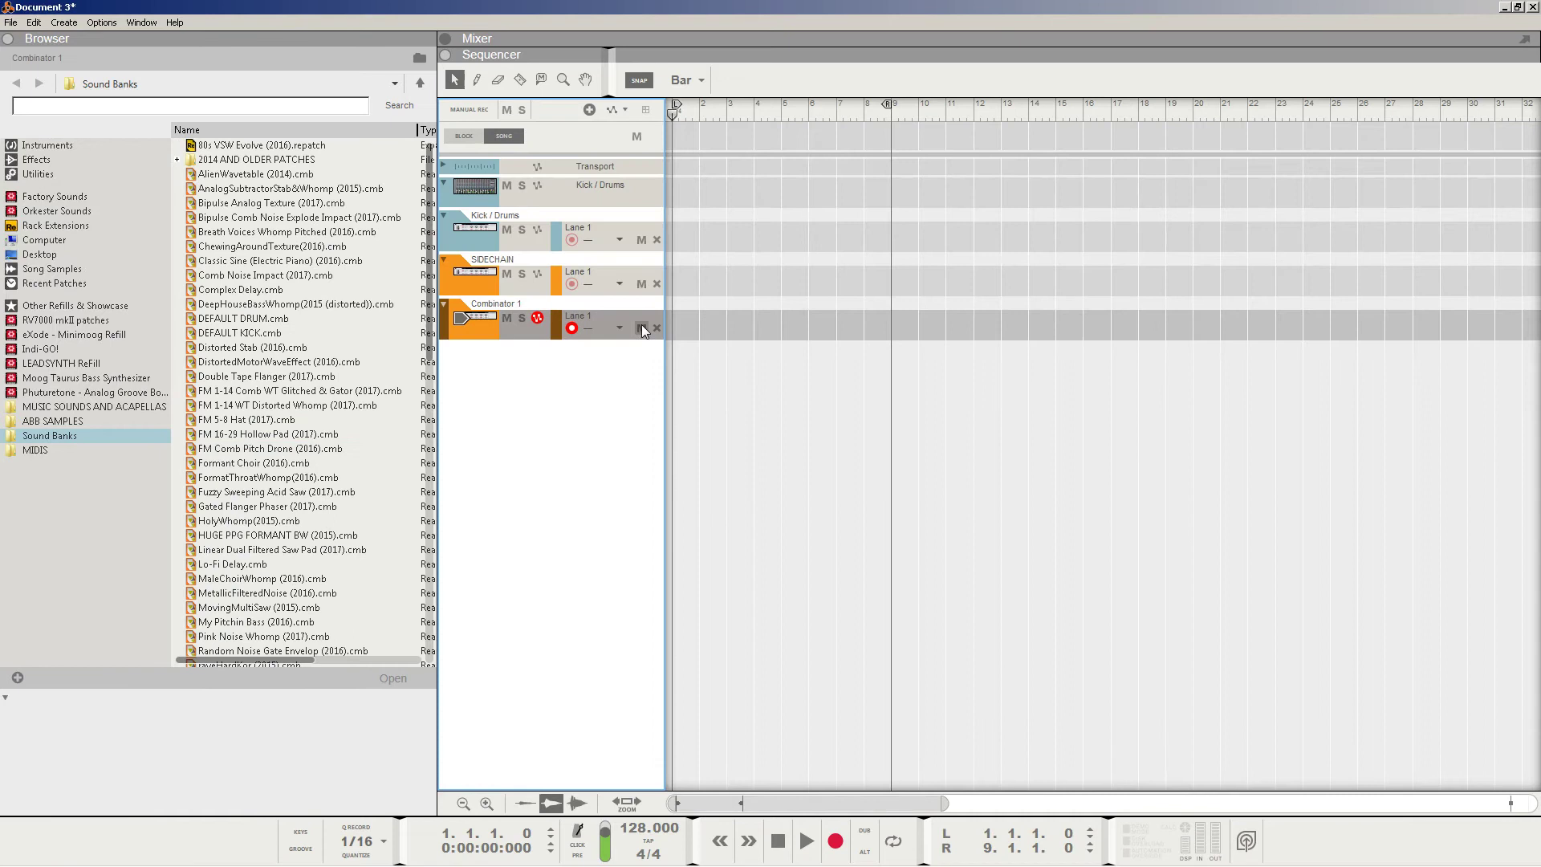
drag(686, 326, 874, 343)
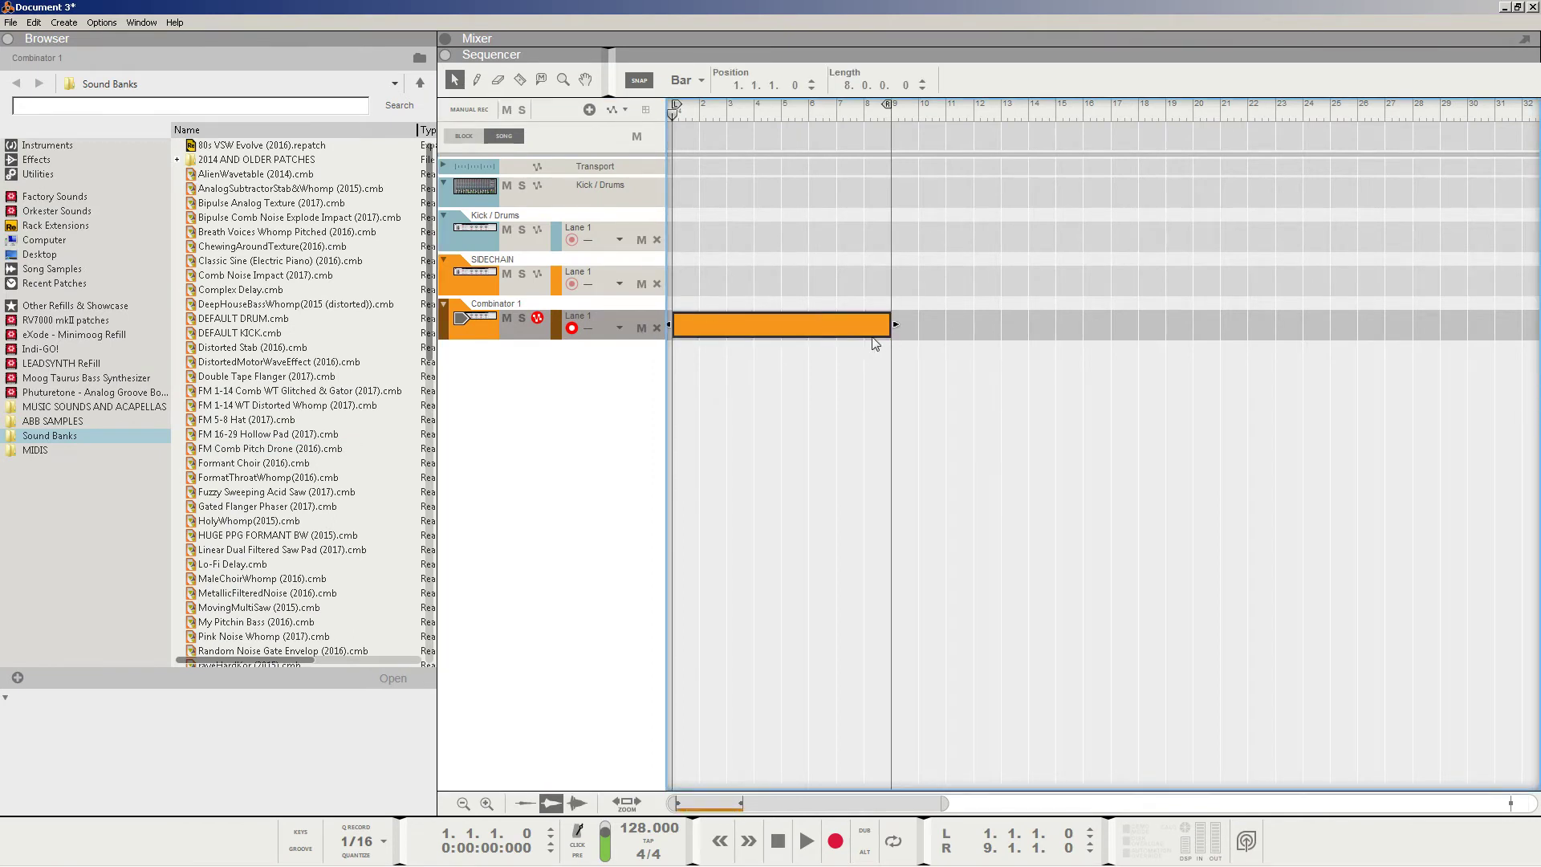
double_click(778, 324)
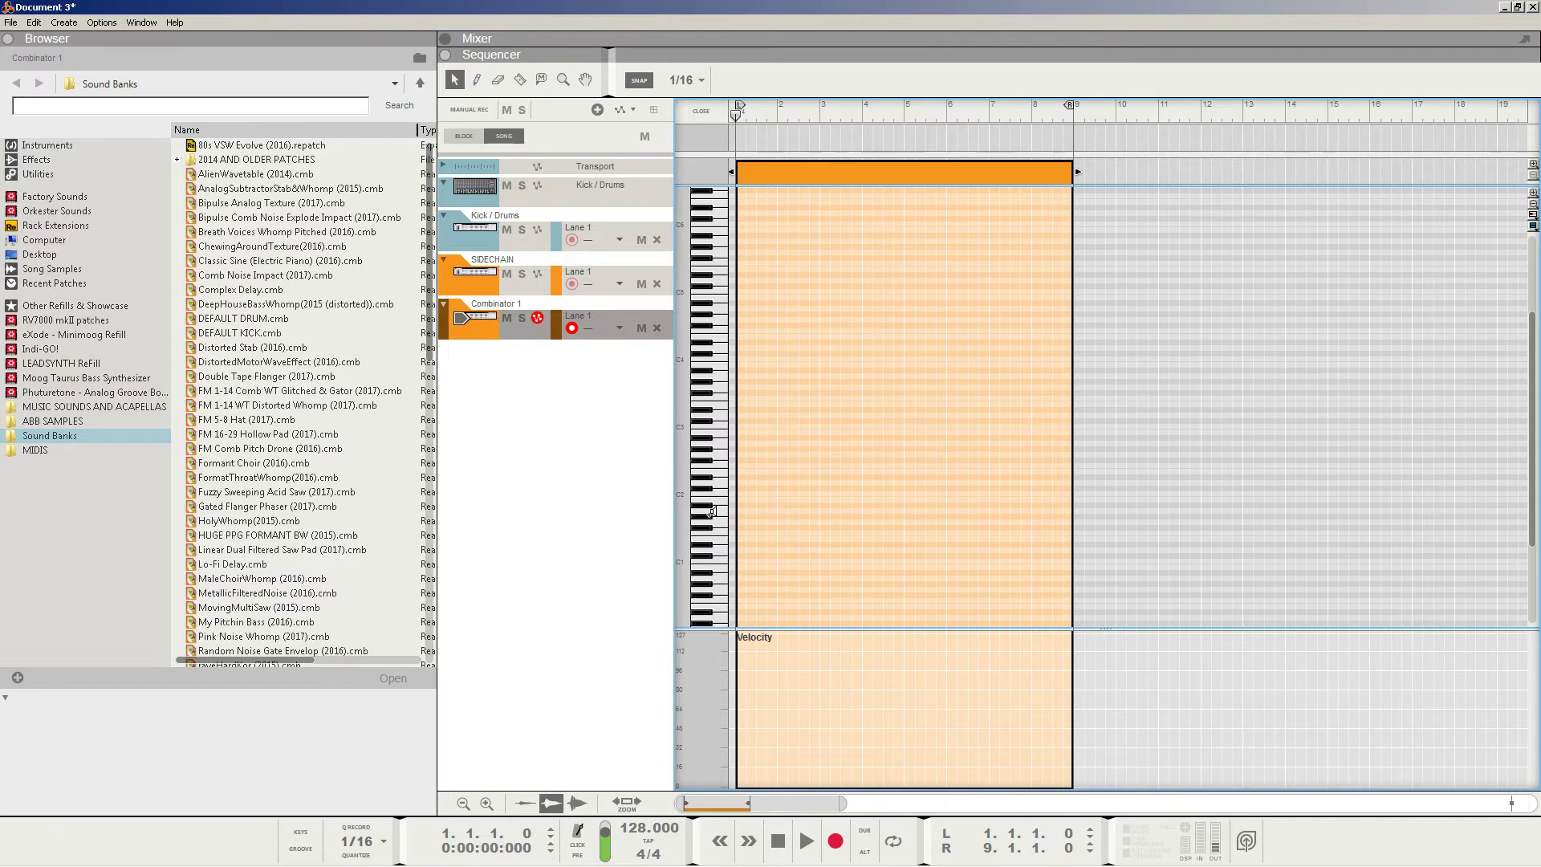
click(717, 481)
mouse_move(143, 859)
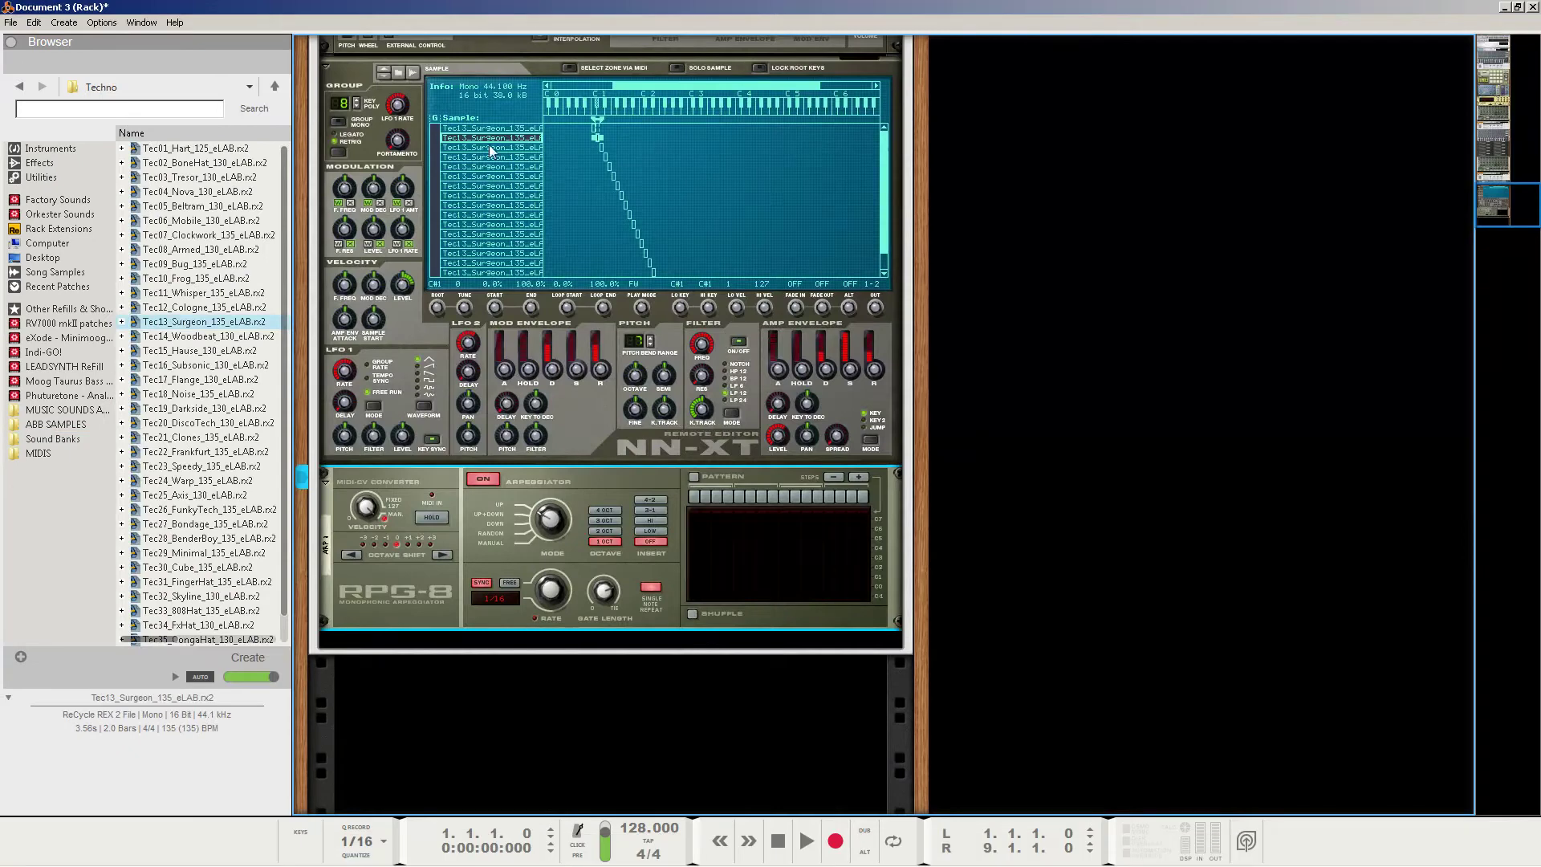
click(488, 128)
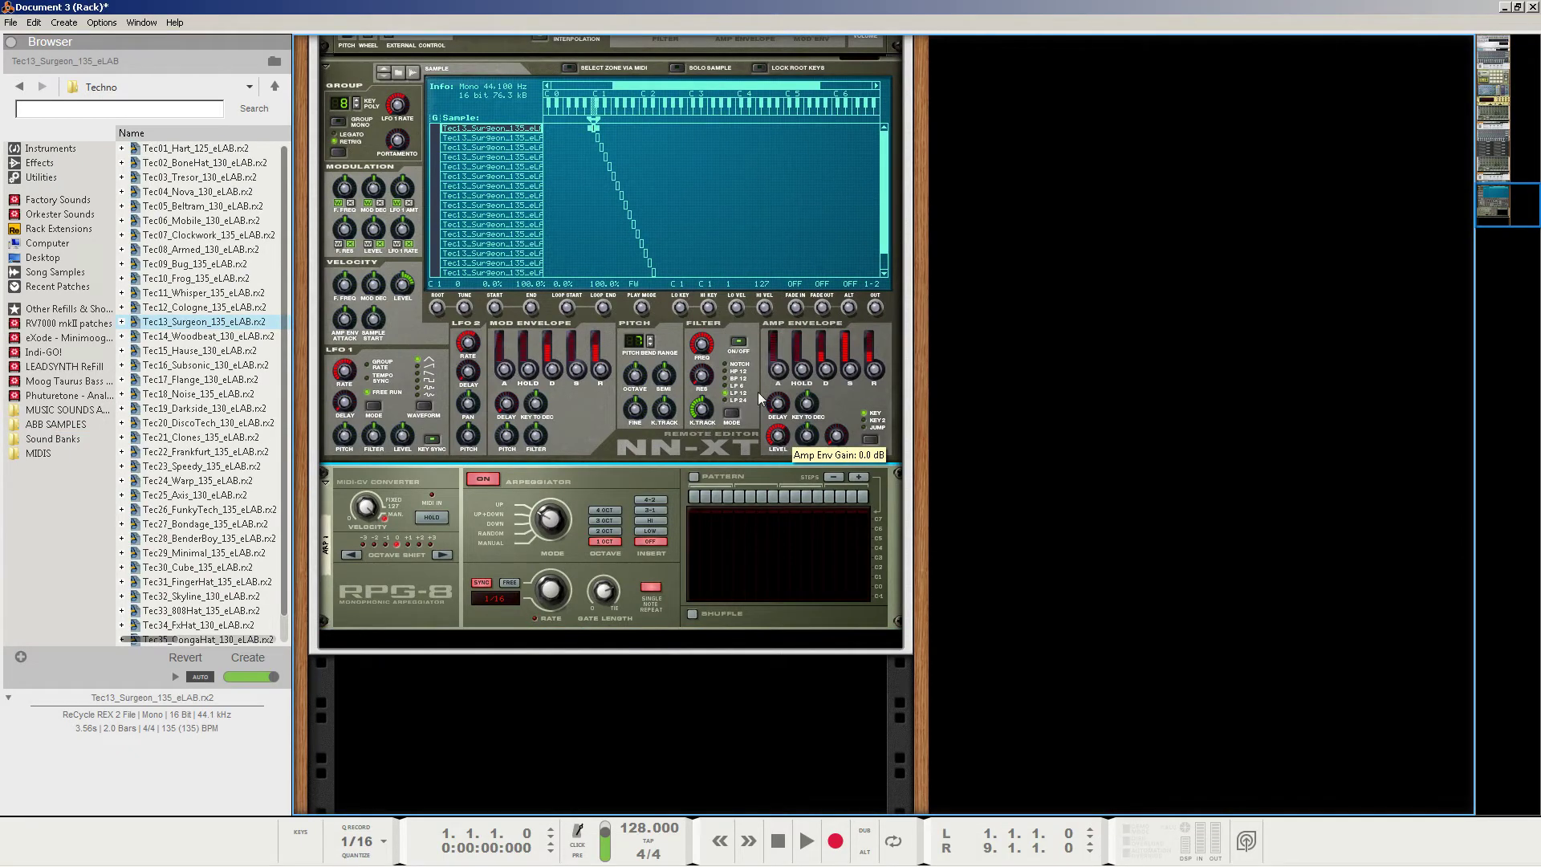
Select all NN-XT sample zones and raise their amp envelope gain to 12 dB.
key(ctrl+a)
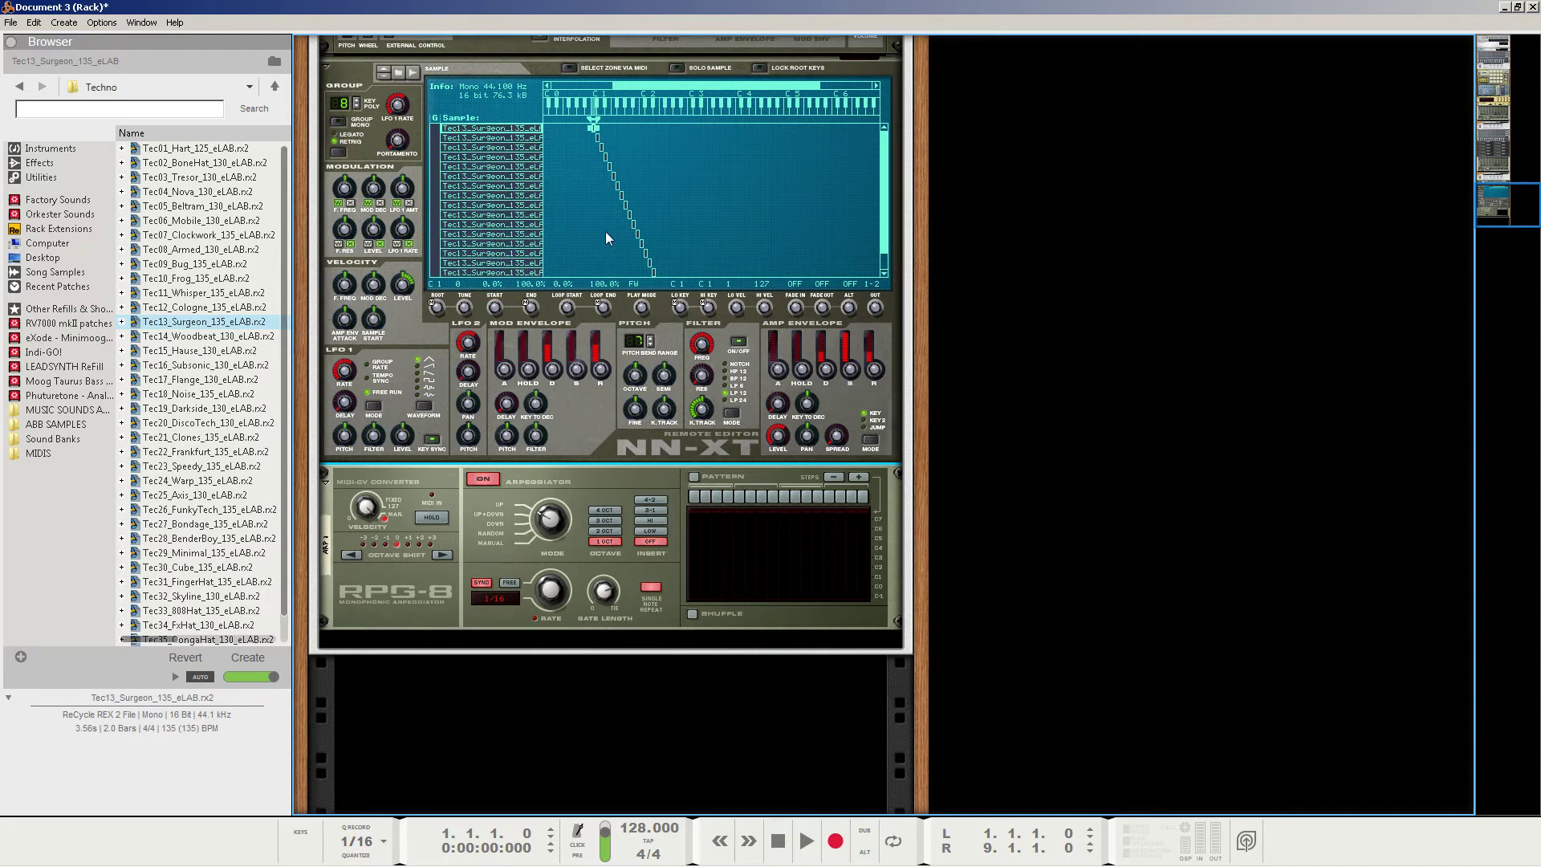
mouse_move(775, 431)
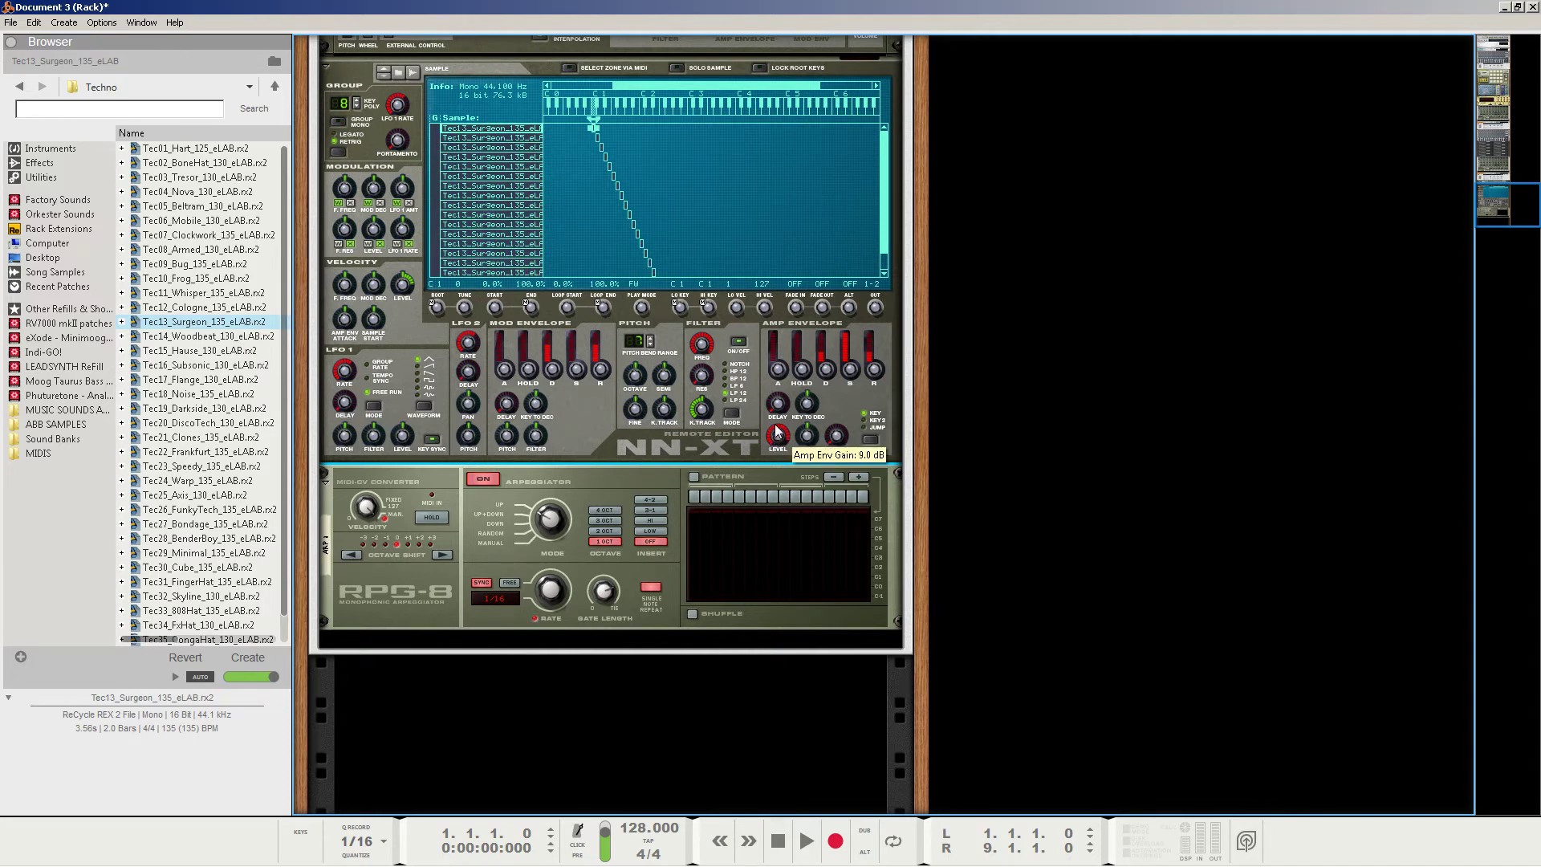
mouse_move(775, 405)
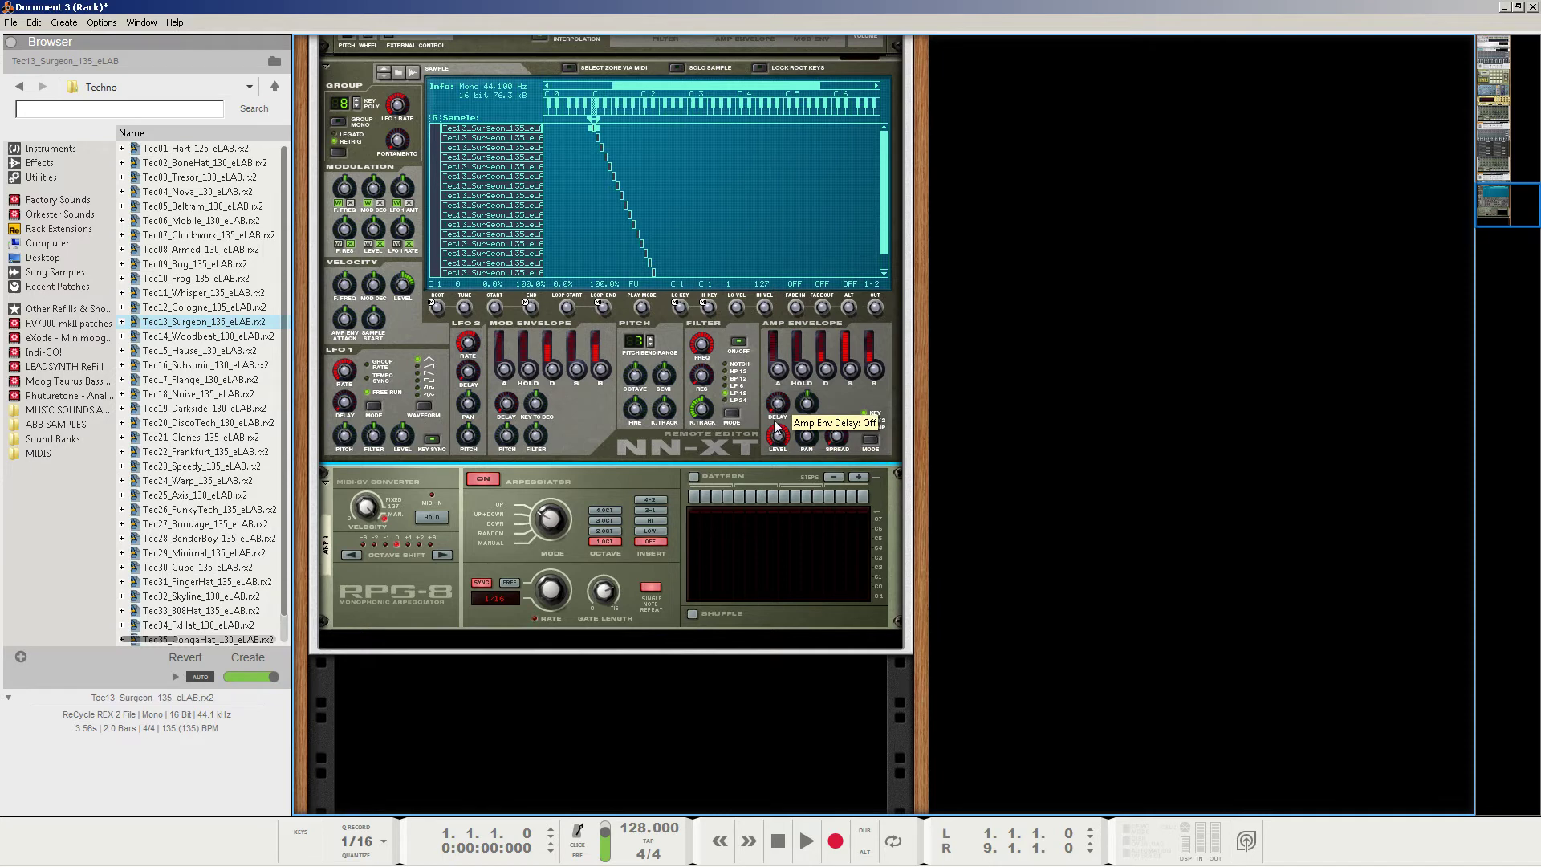
scroll(775, 437, up, 3)
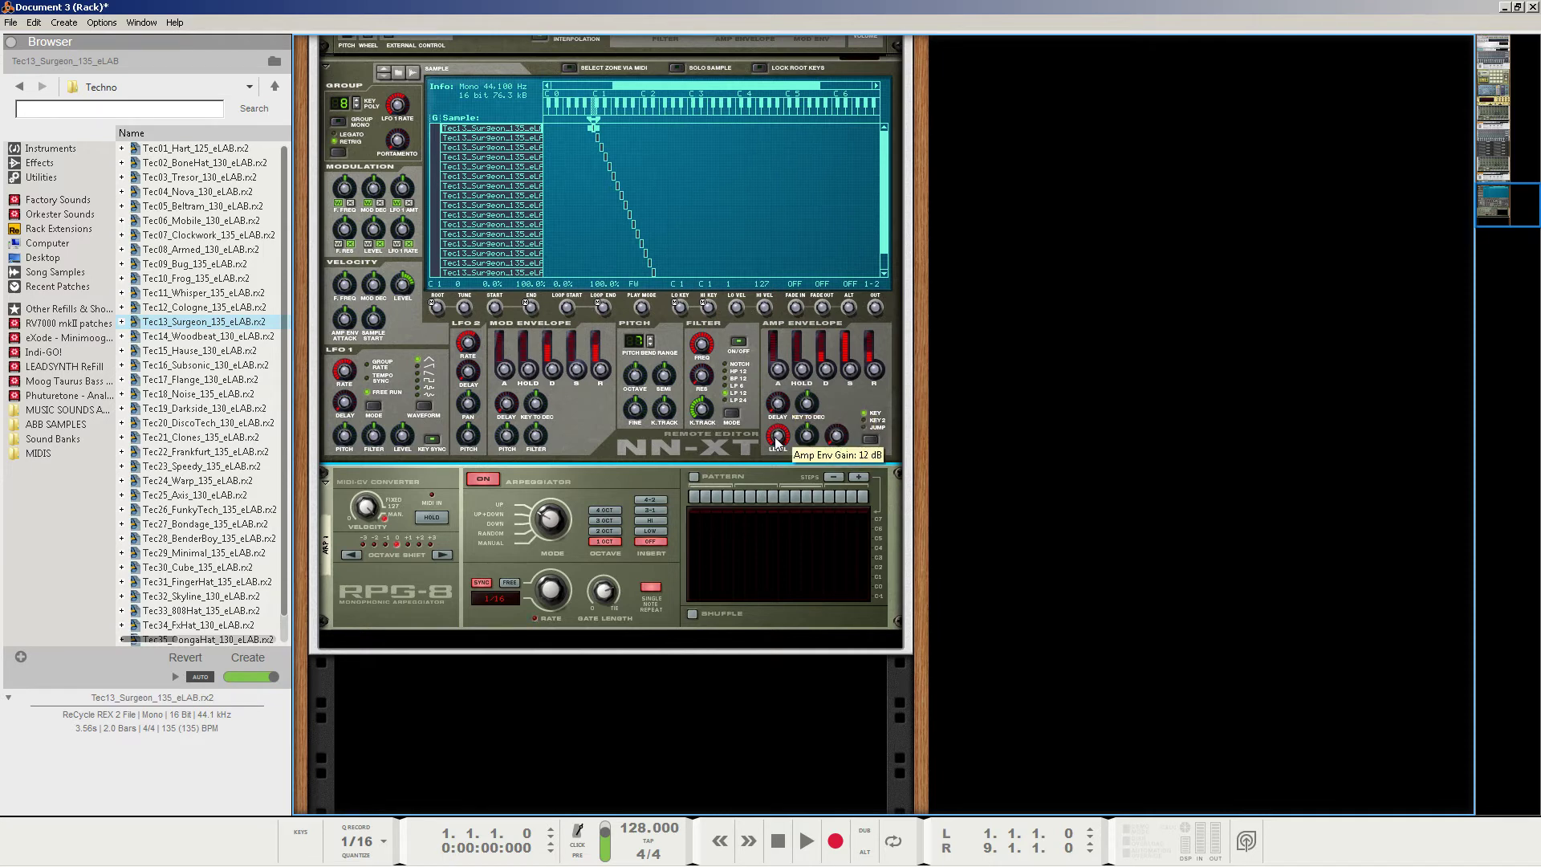
mouse_move(157, 861)
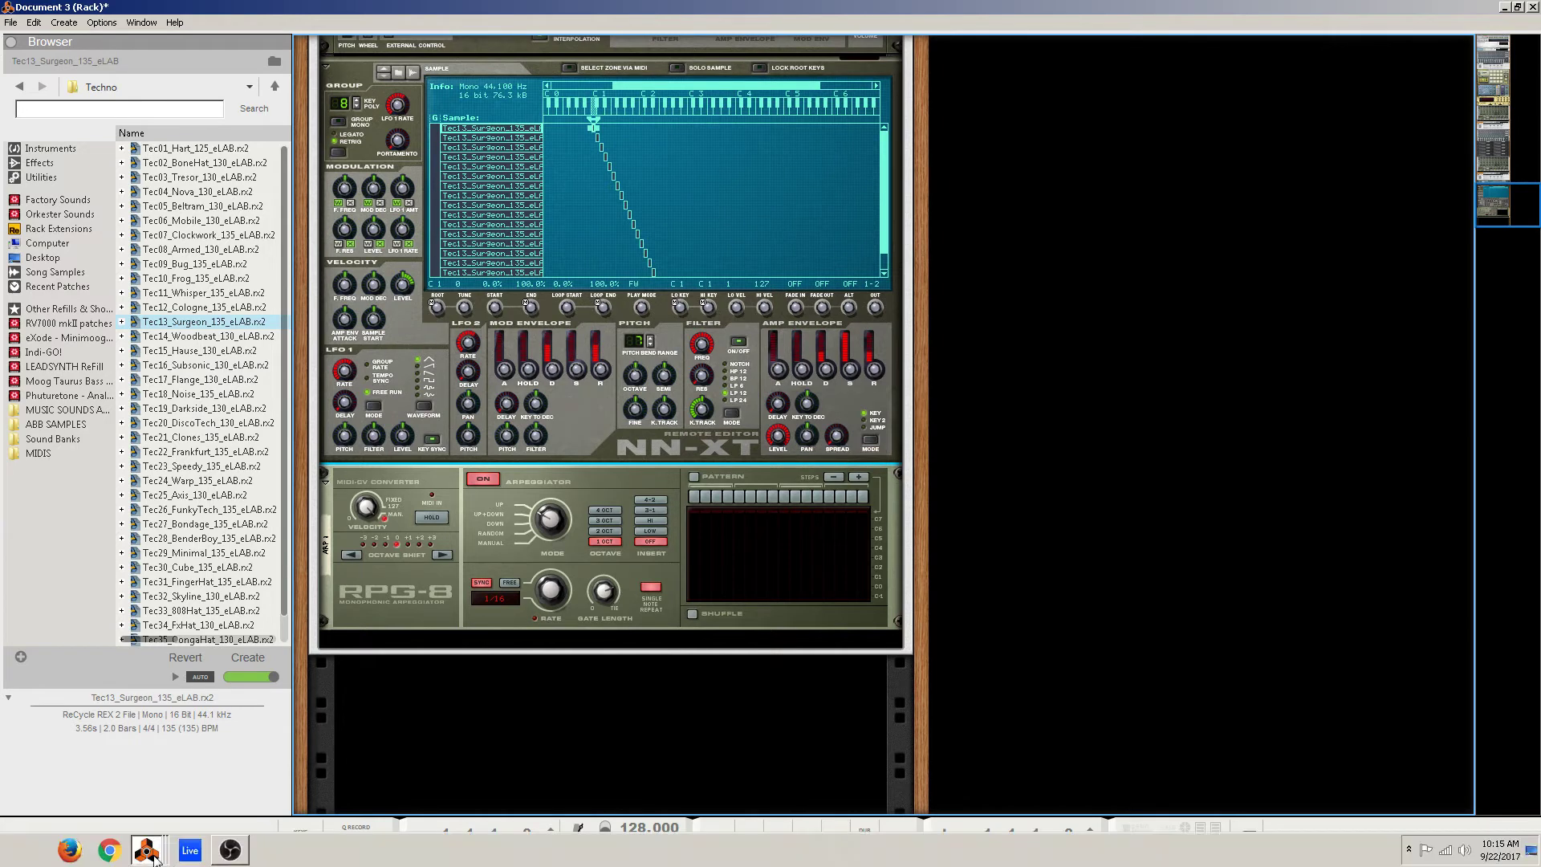
click(153, 819)
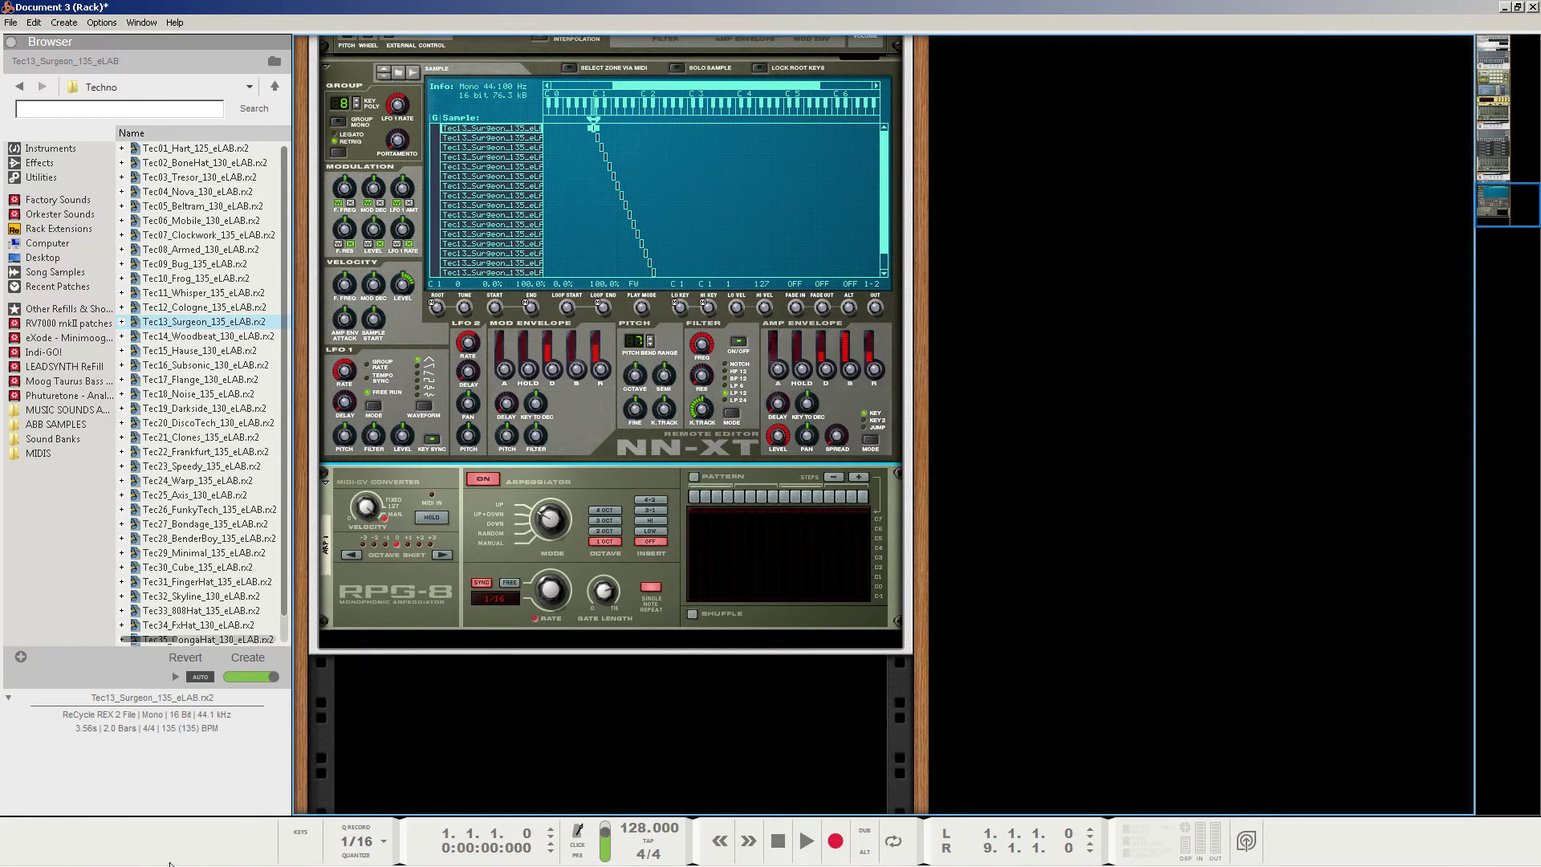
click(157, 855)
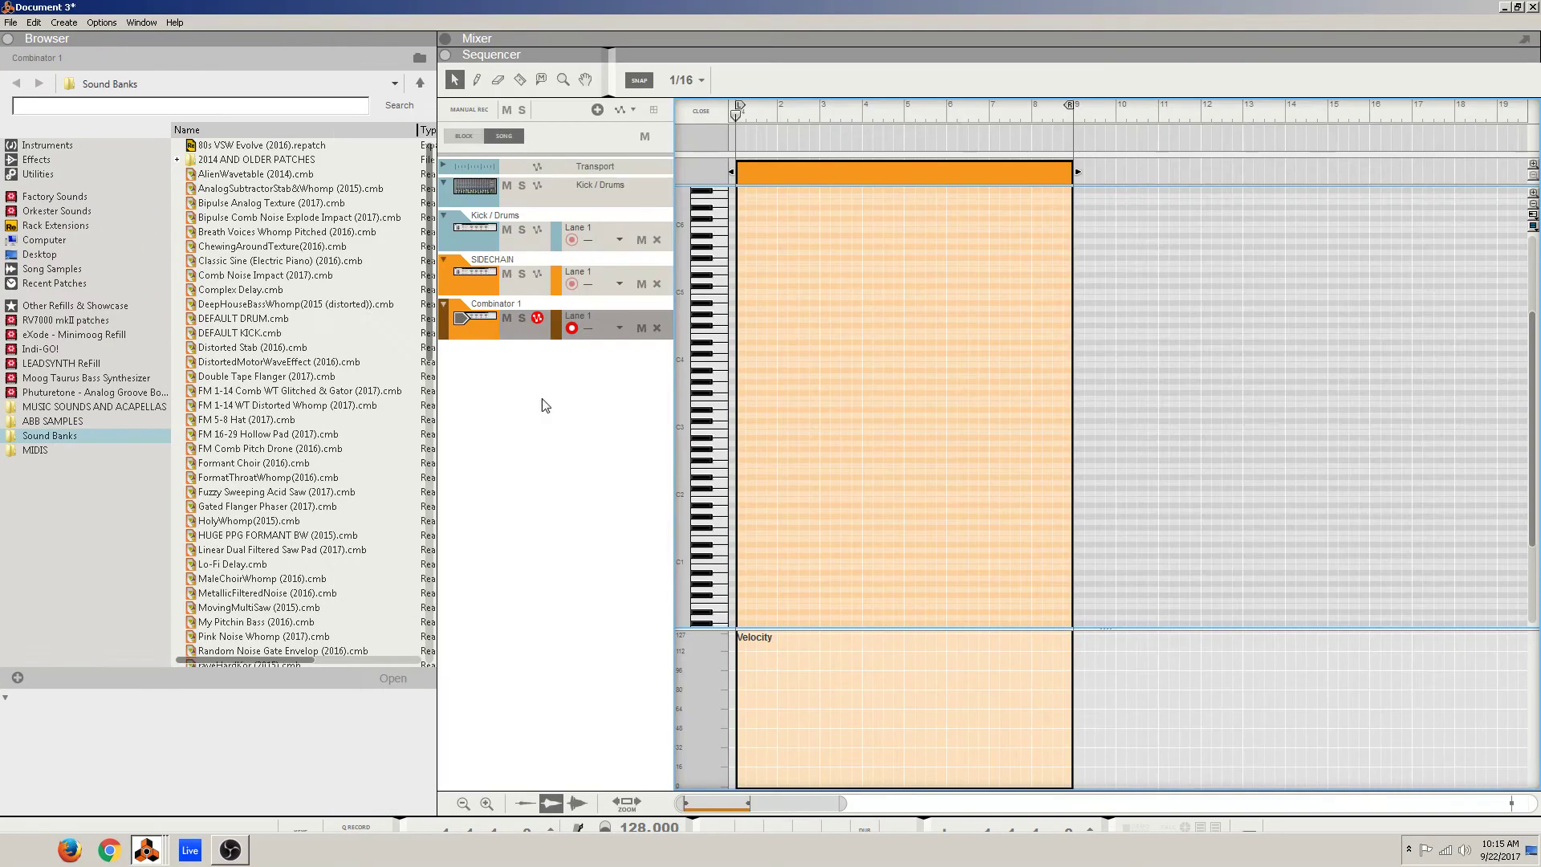
click(711, 479)
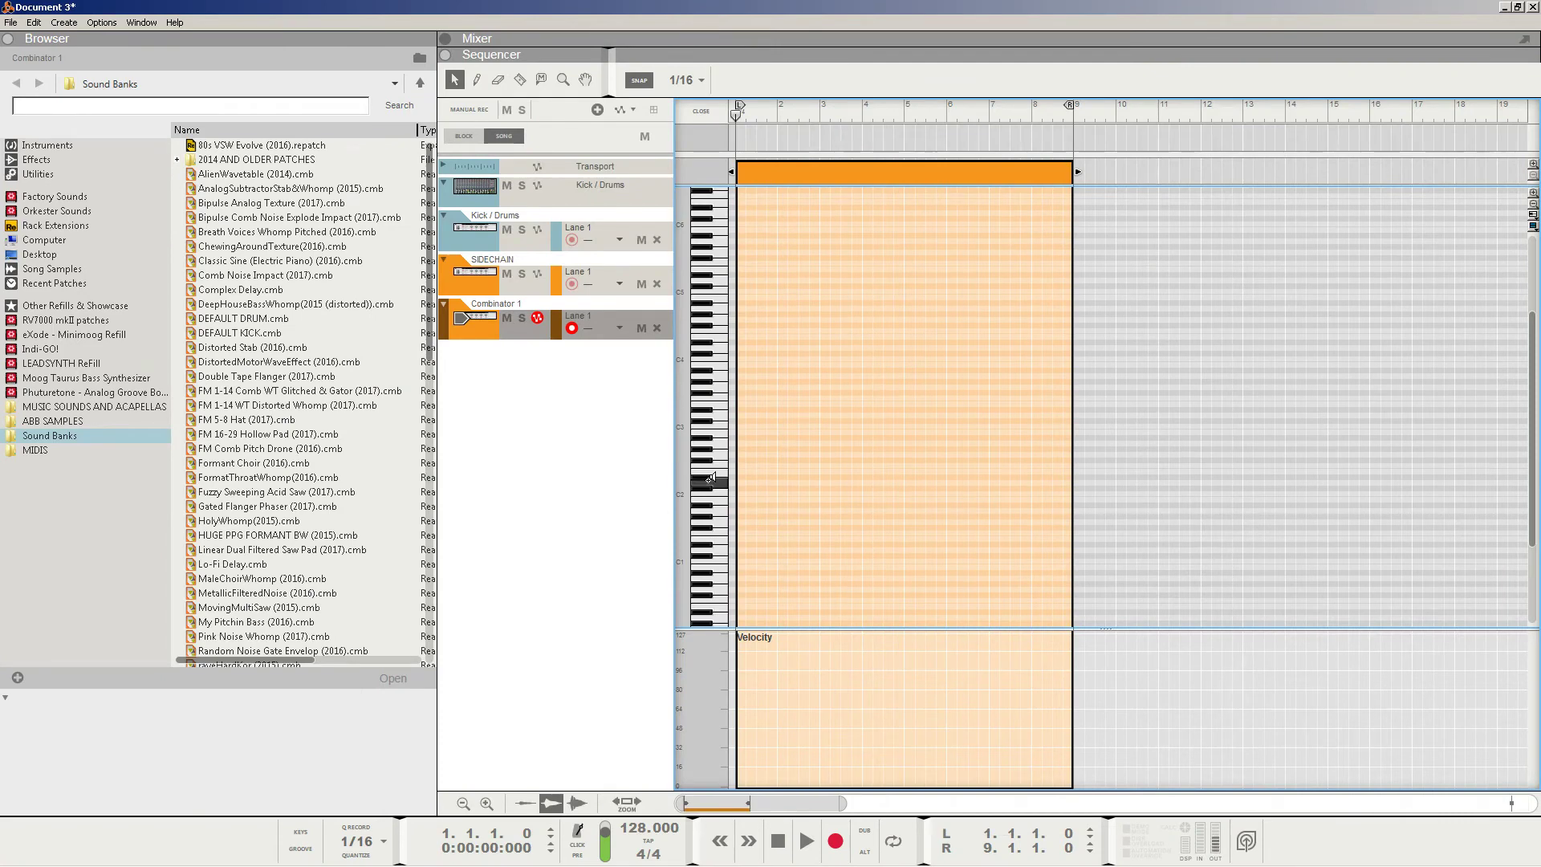
click(707, 511)
click(706, 531)
click(706, 548)
click(706, 560)
mouse_move(140, 855)
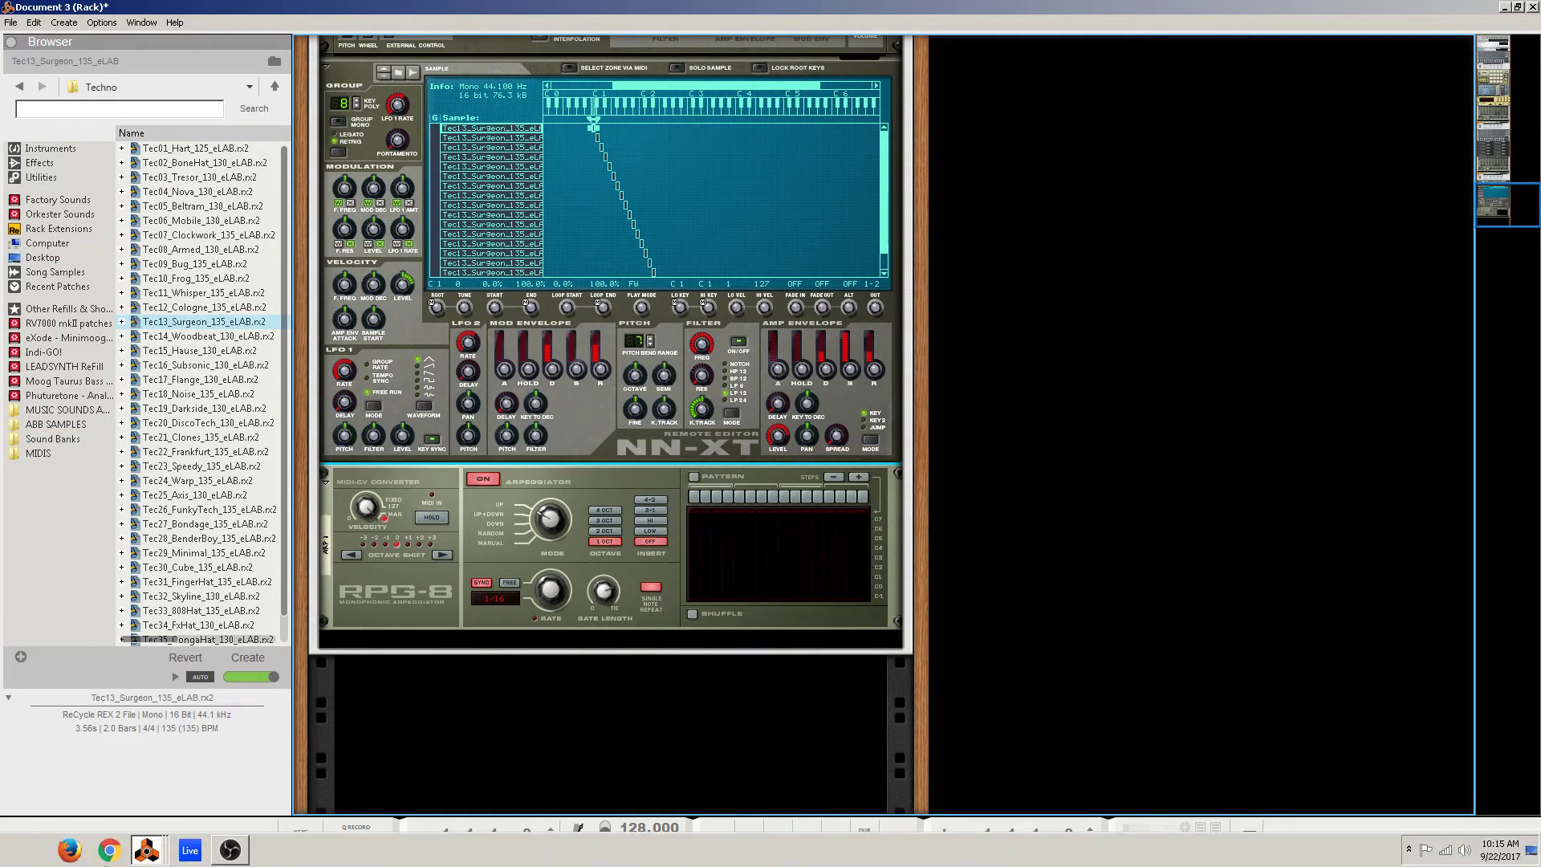
click(162, 853)
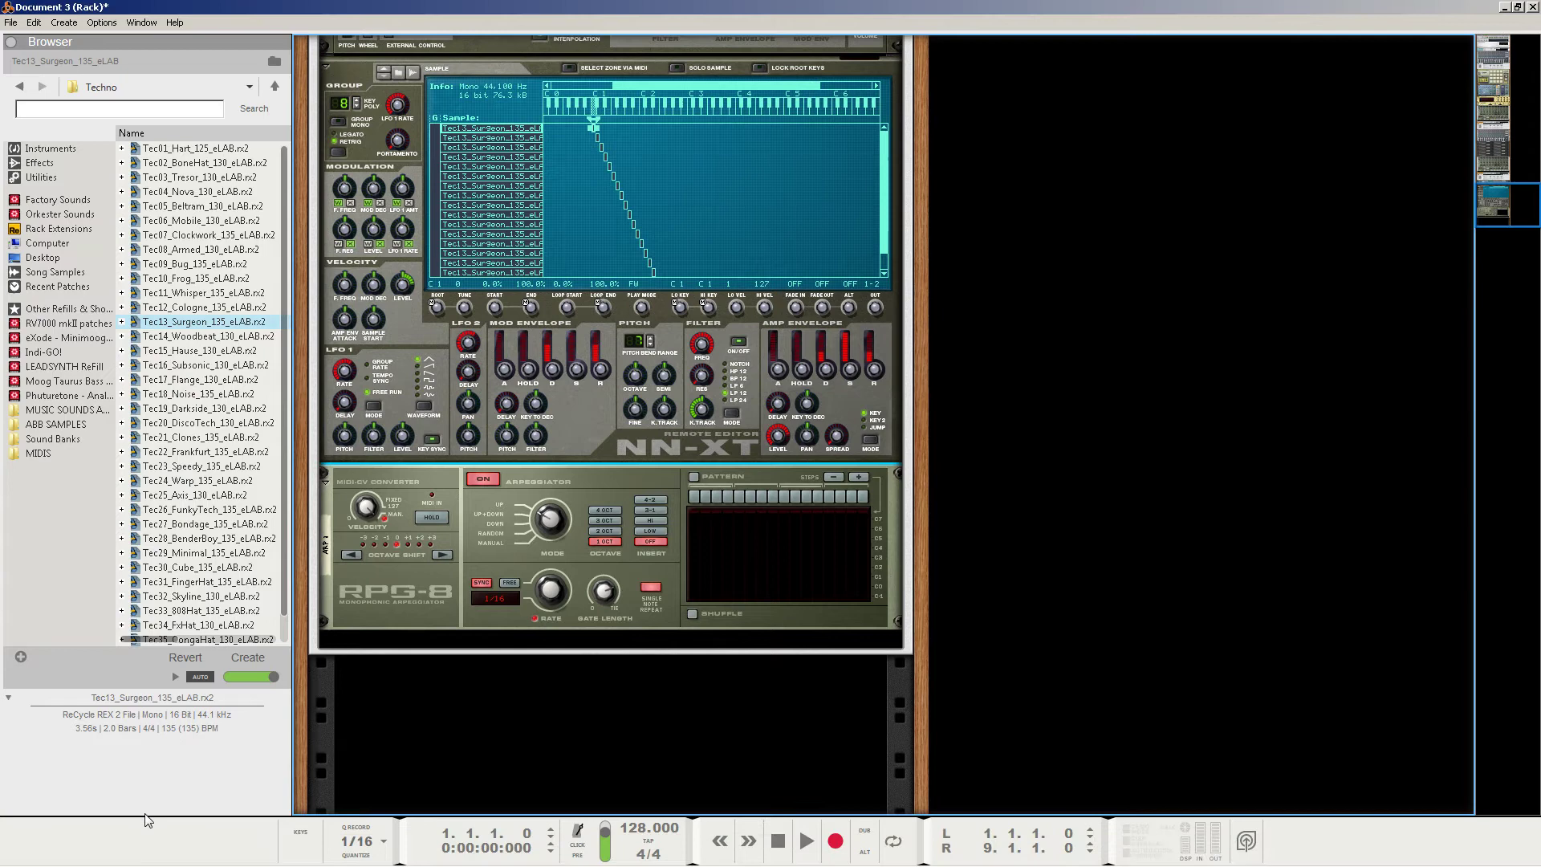
click(445, 615)
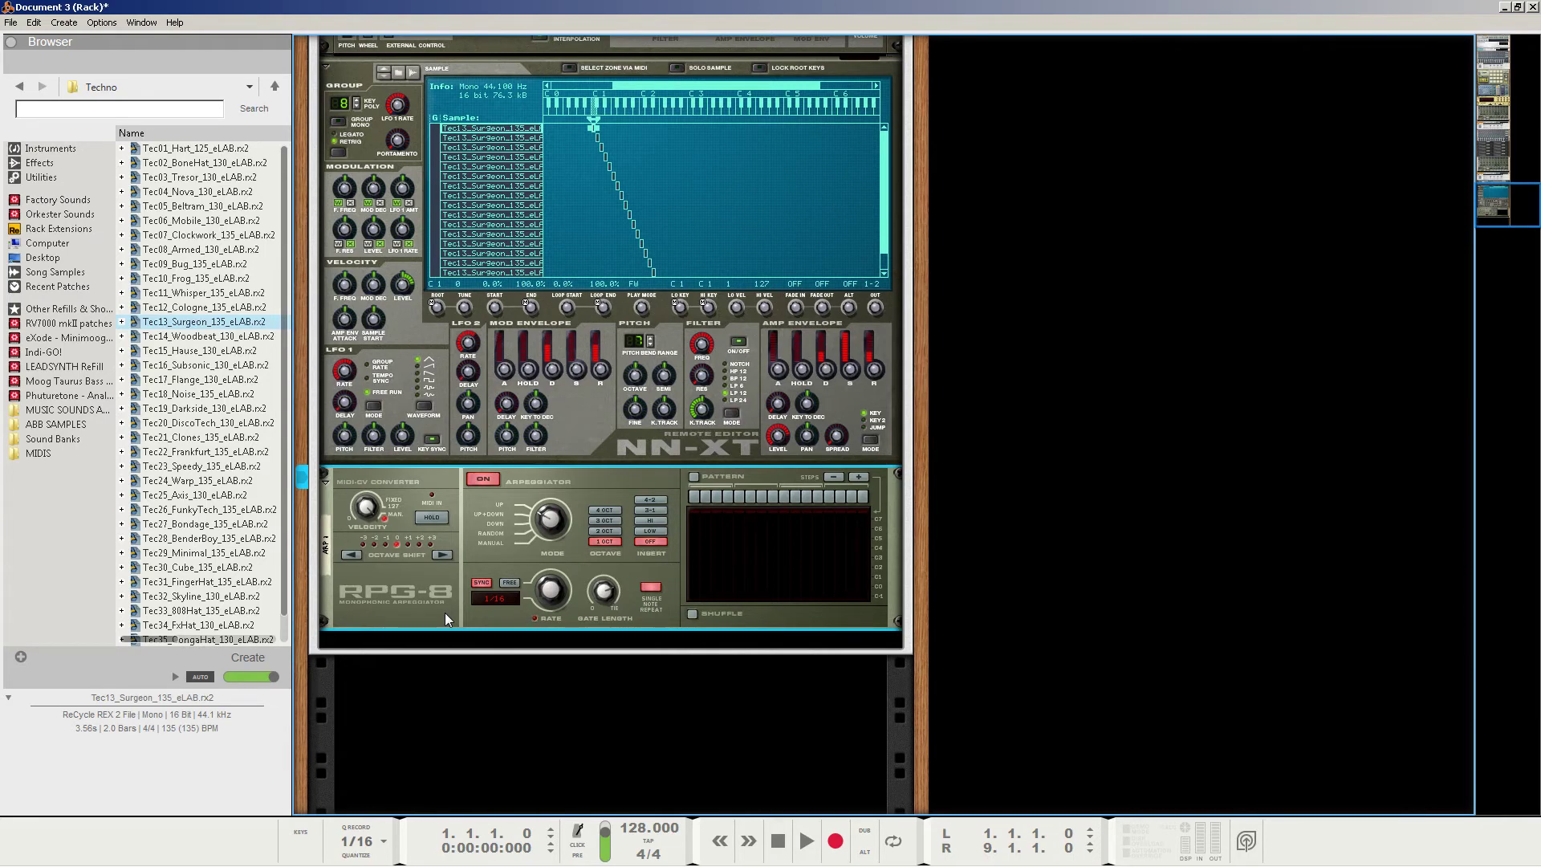
Create a sequencer track for Arp 1 and move the clip into its lane.
right_click(445, 613)
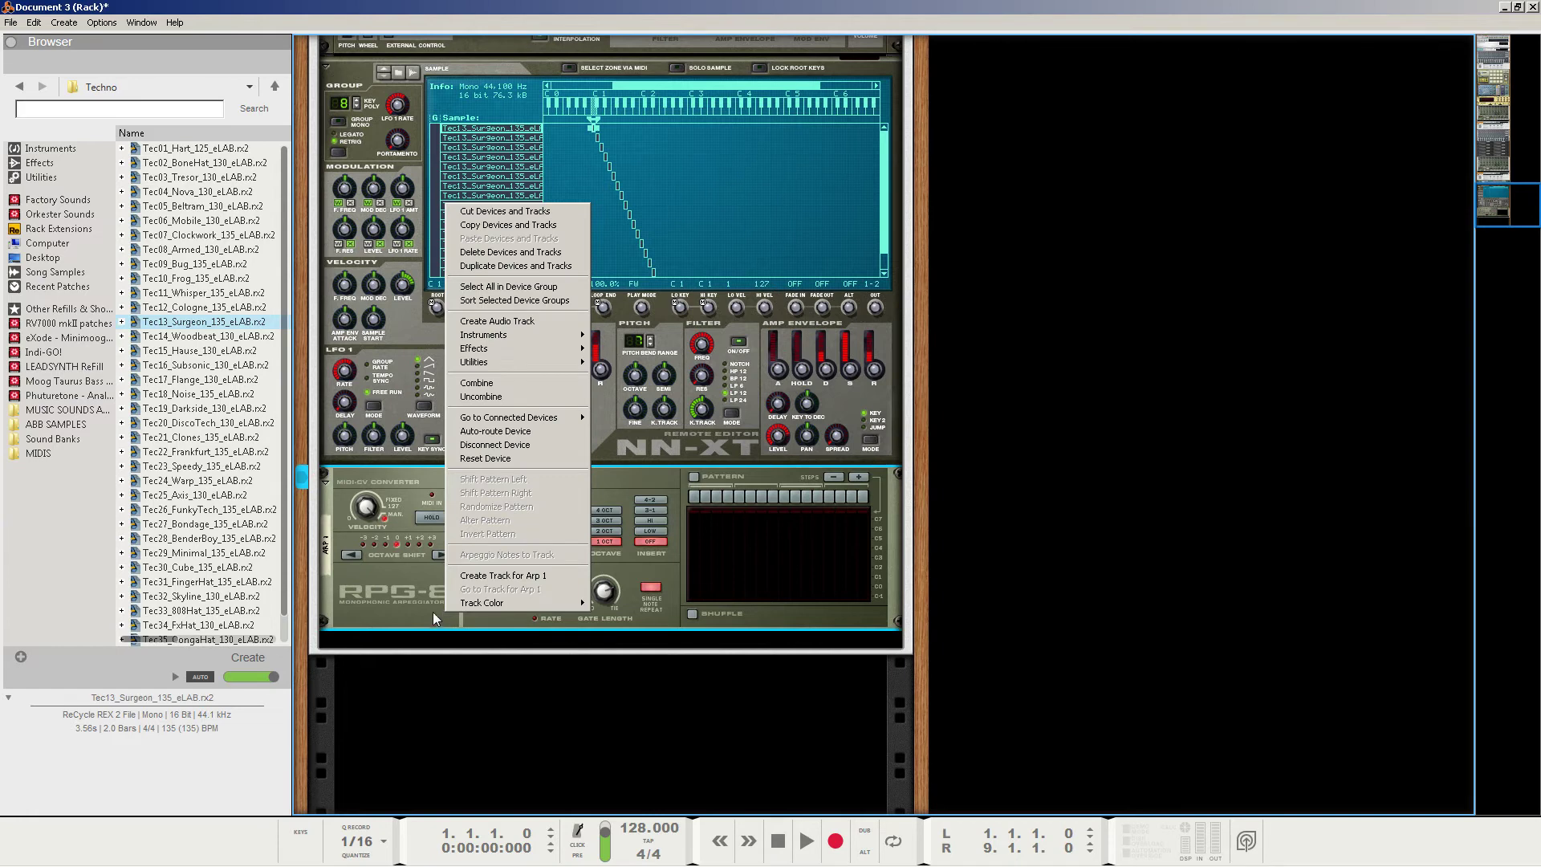
click(430, 613)
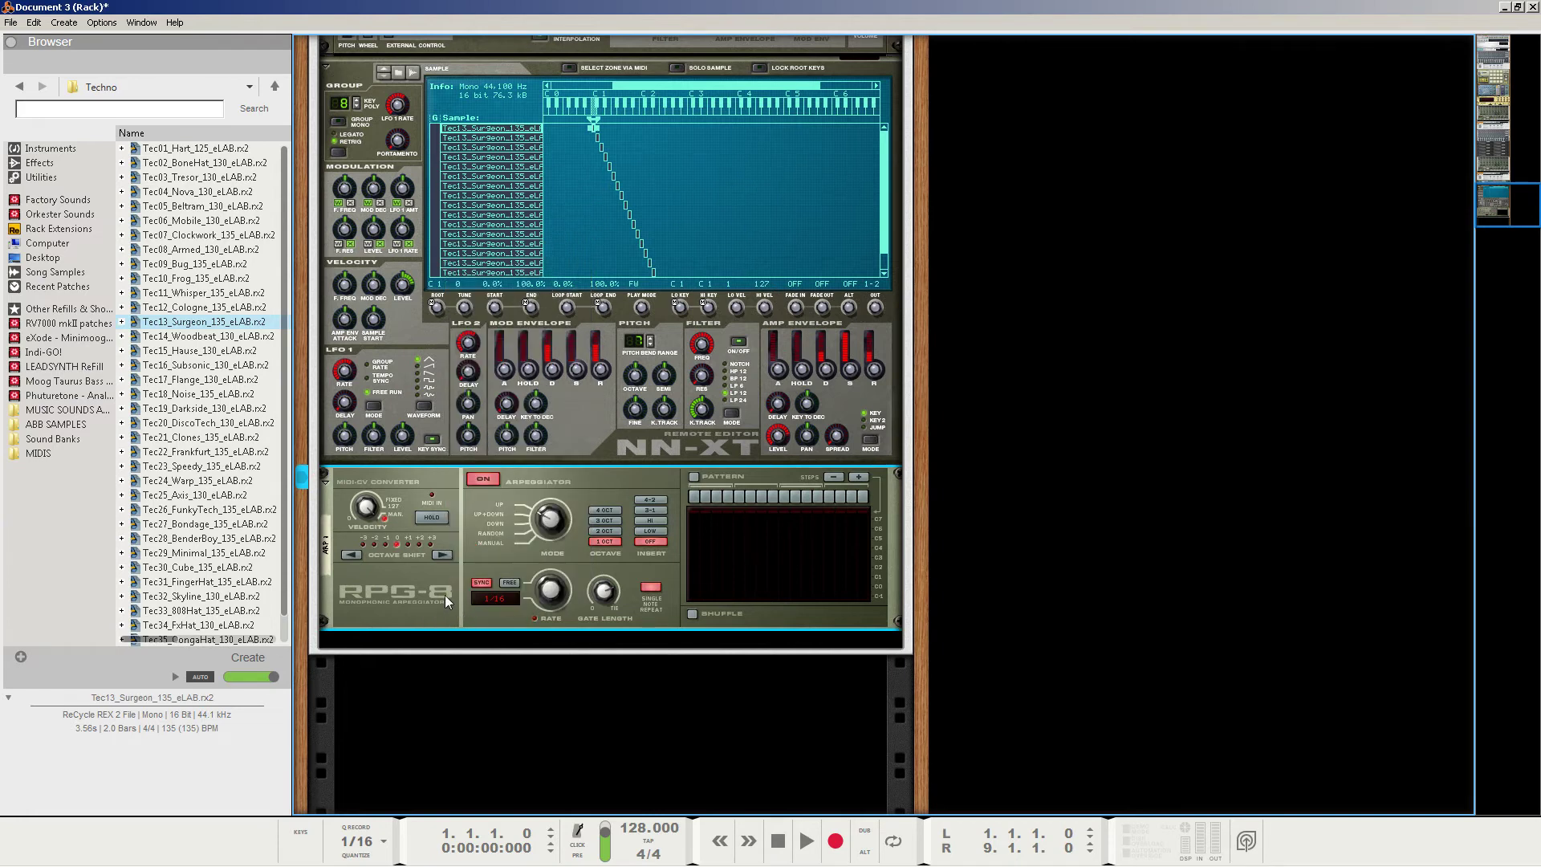
right_click(440, 595)
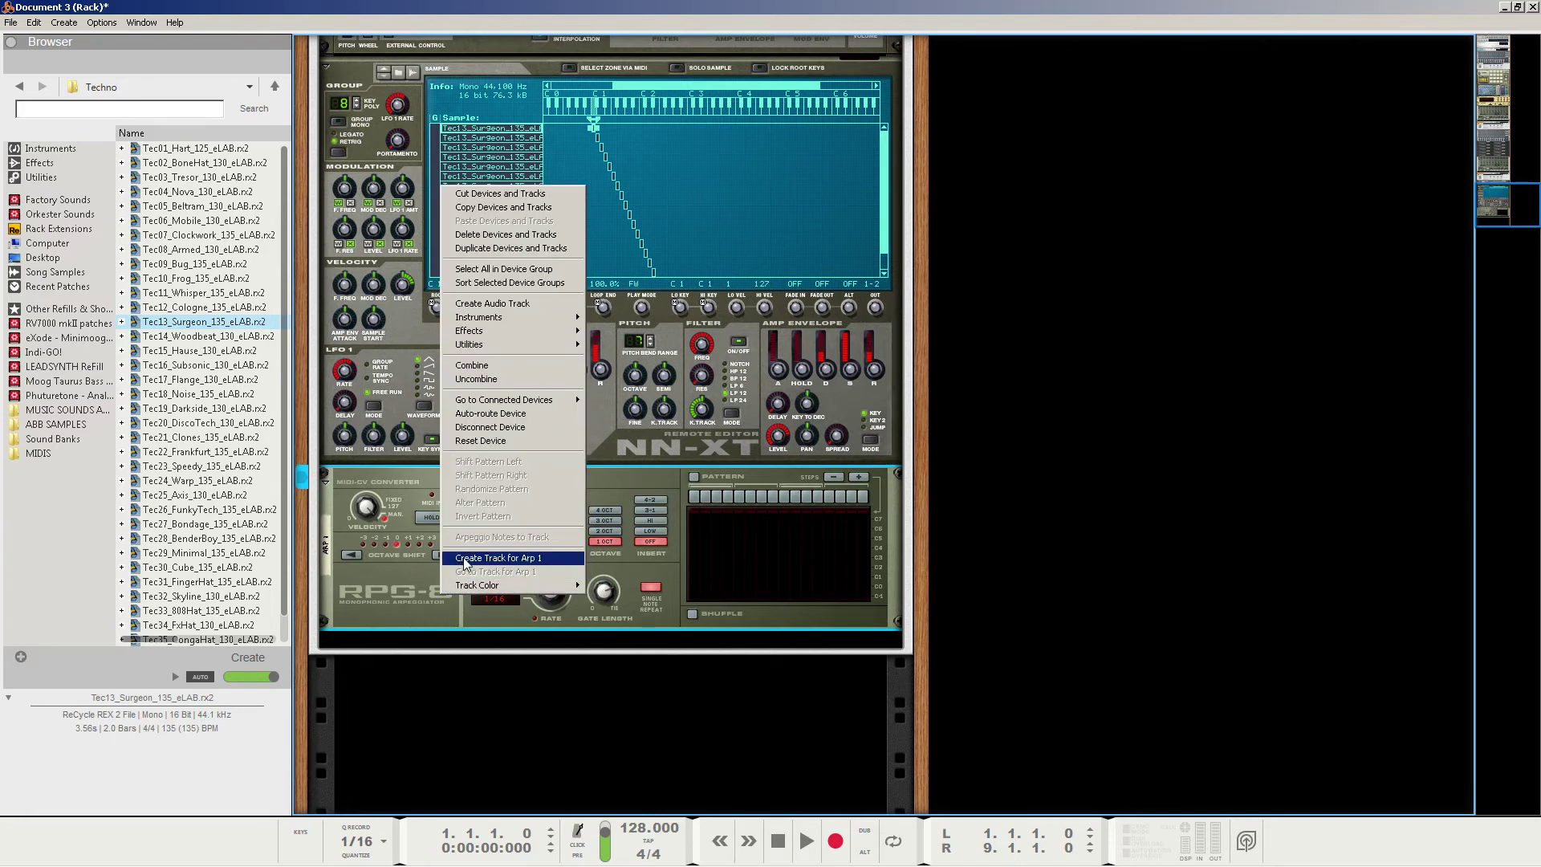
click(464, 559)
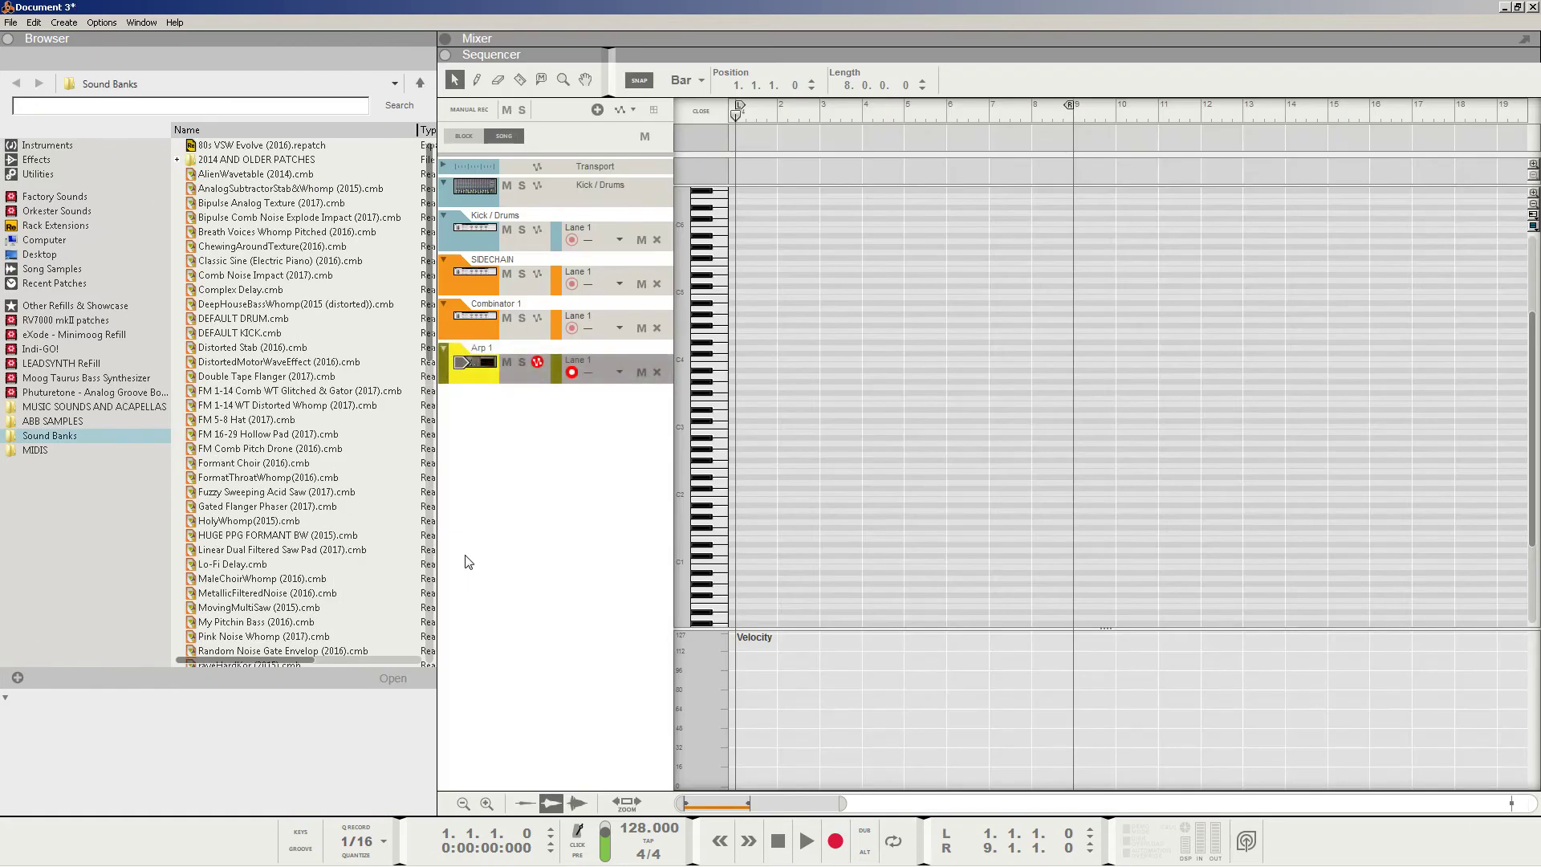
key(ctrl+e)
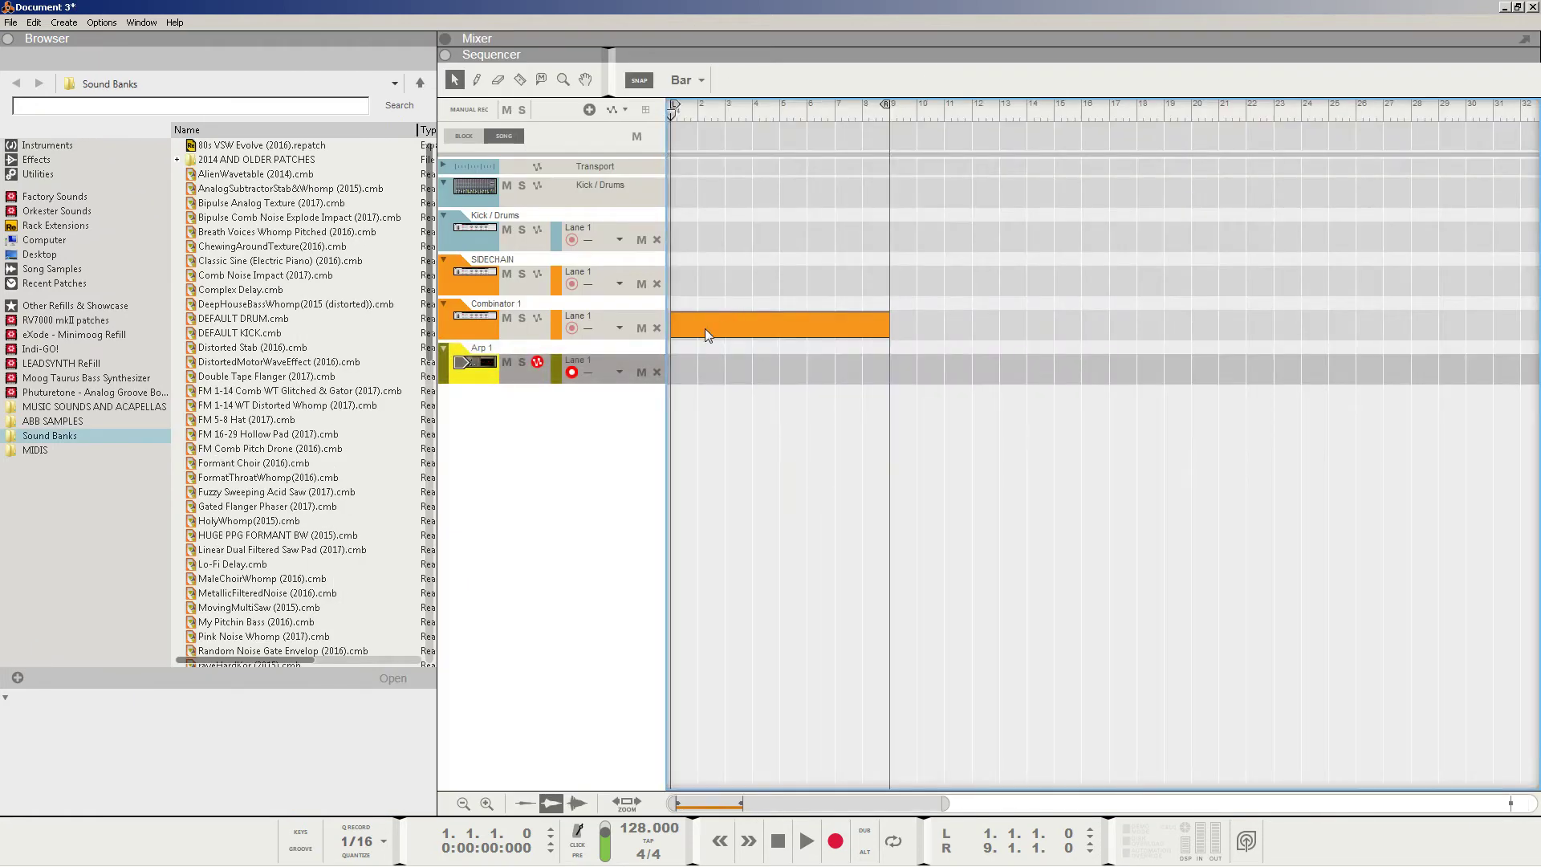
drag(706, 334, 706, 365)
Draw an eight-bar D#2 note, set Snap to Bar, and copy it down to C#2.
double_click(708, 367)
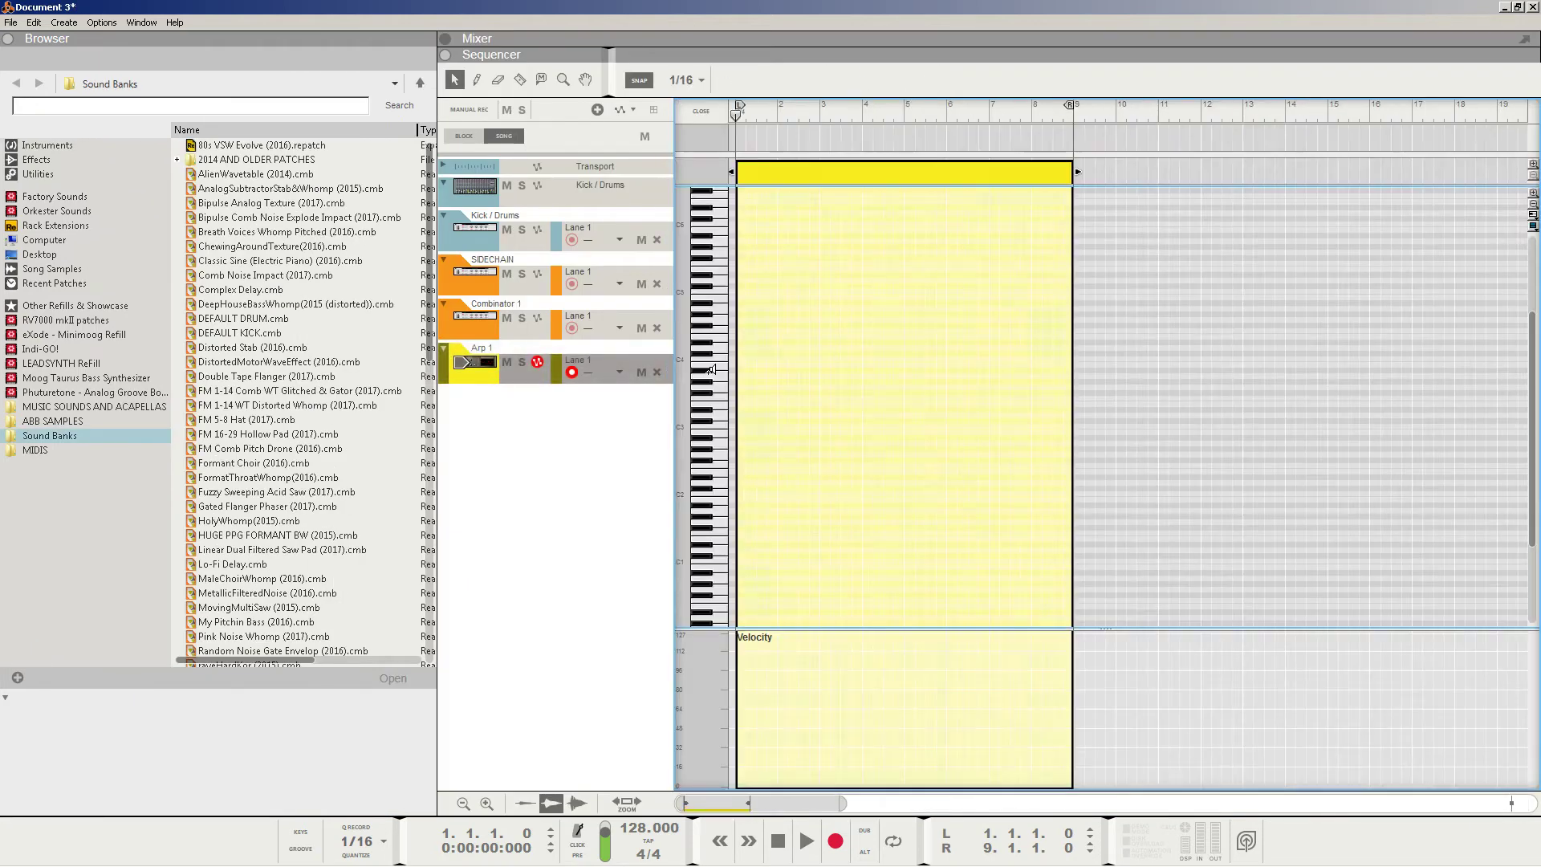
click(741, 434)
drag(743, 434, 1075, 486)
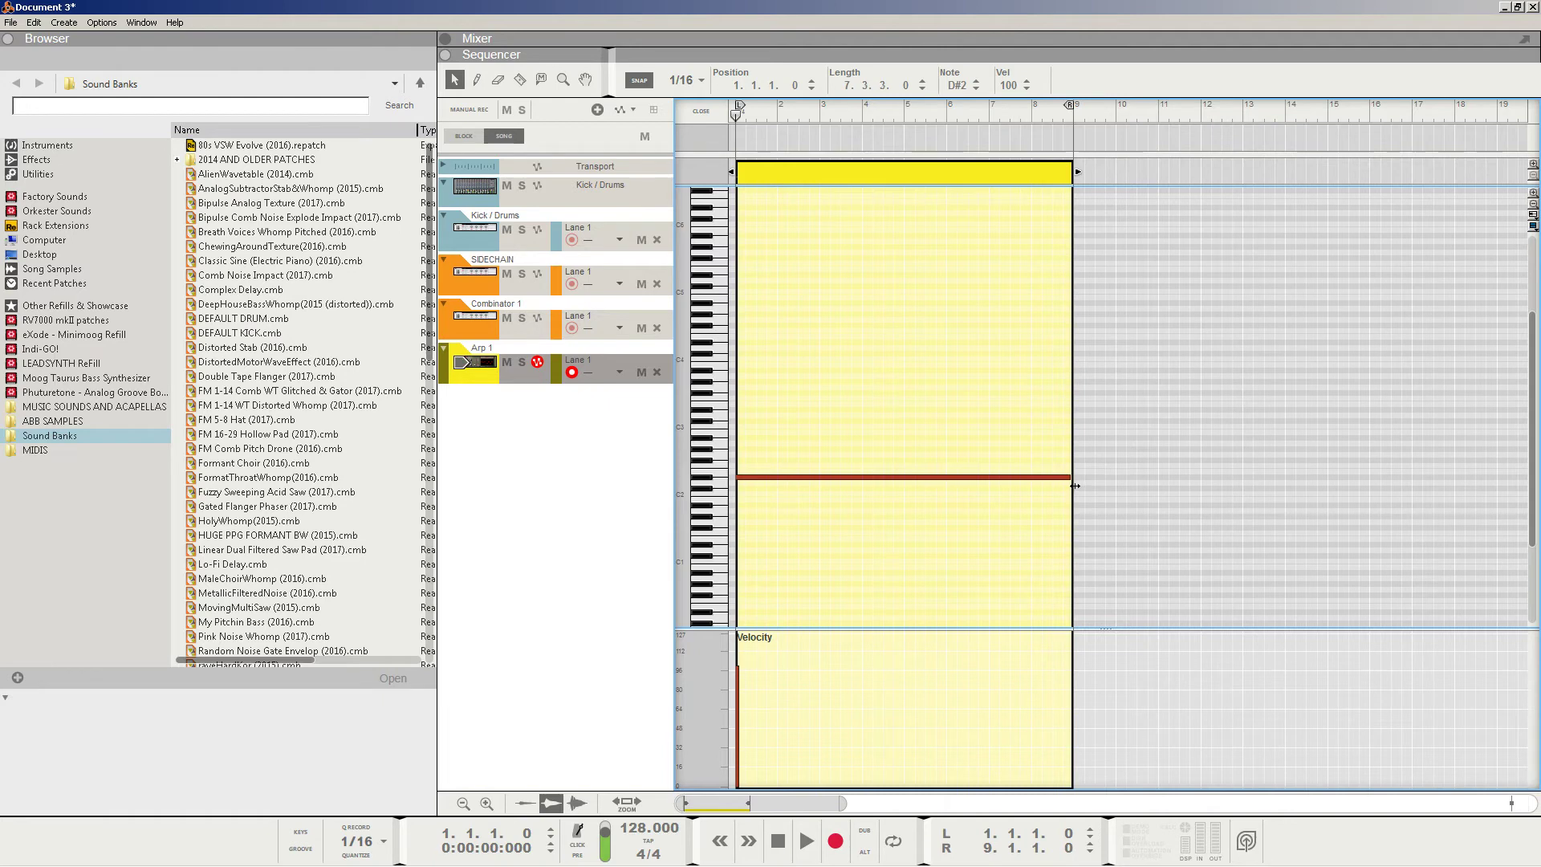
click(684, 80)
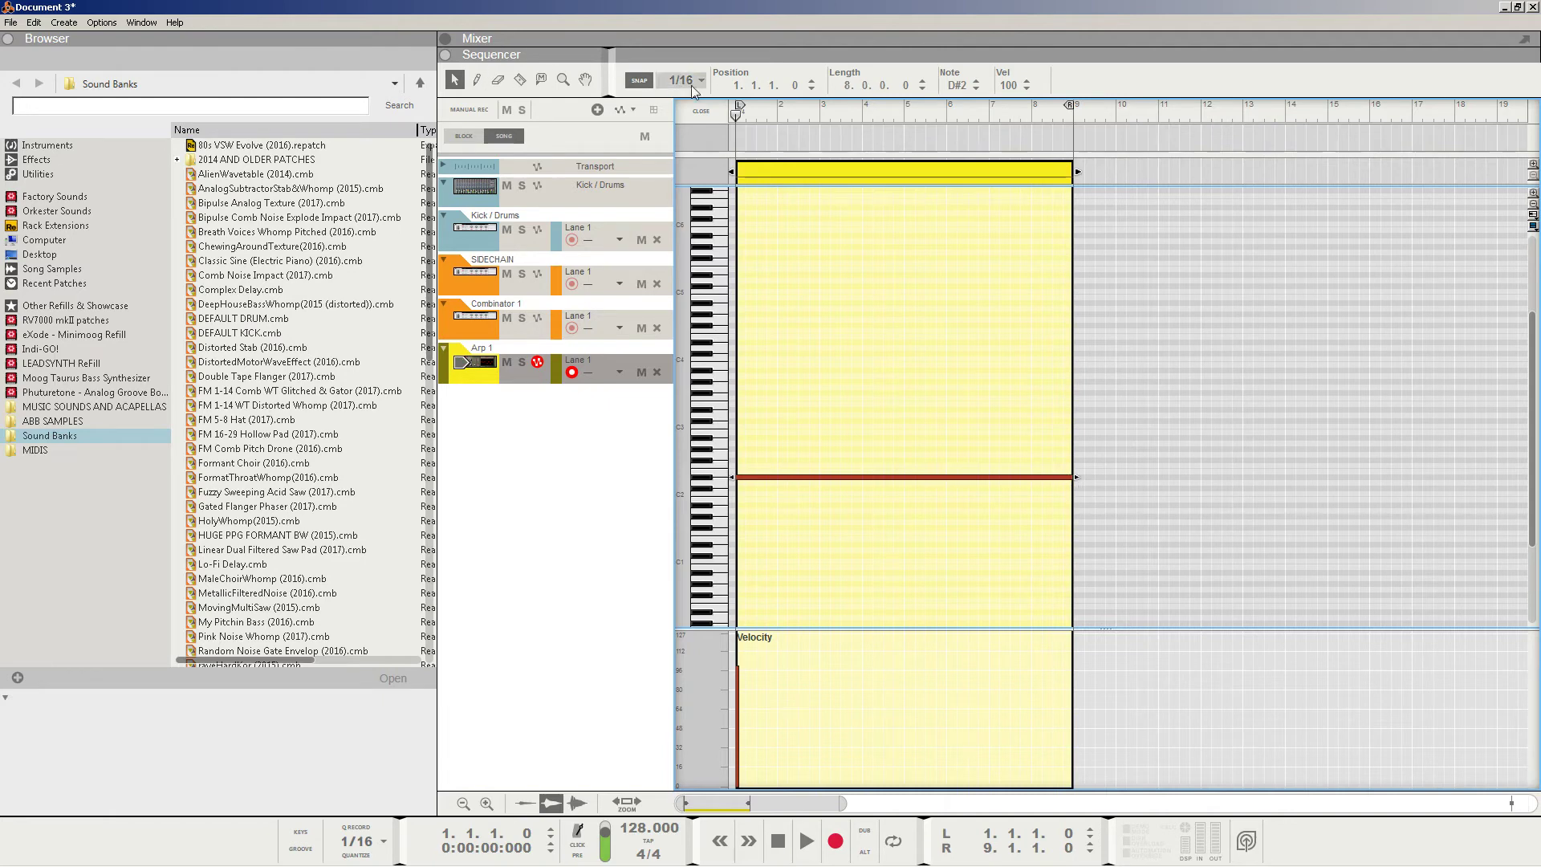
click(682, 81)
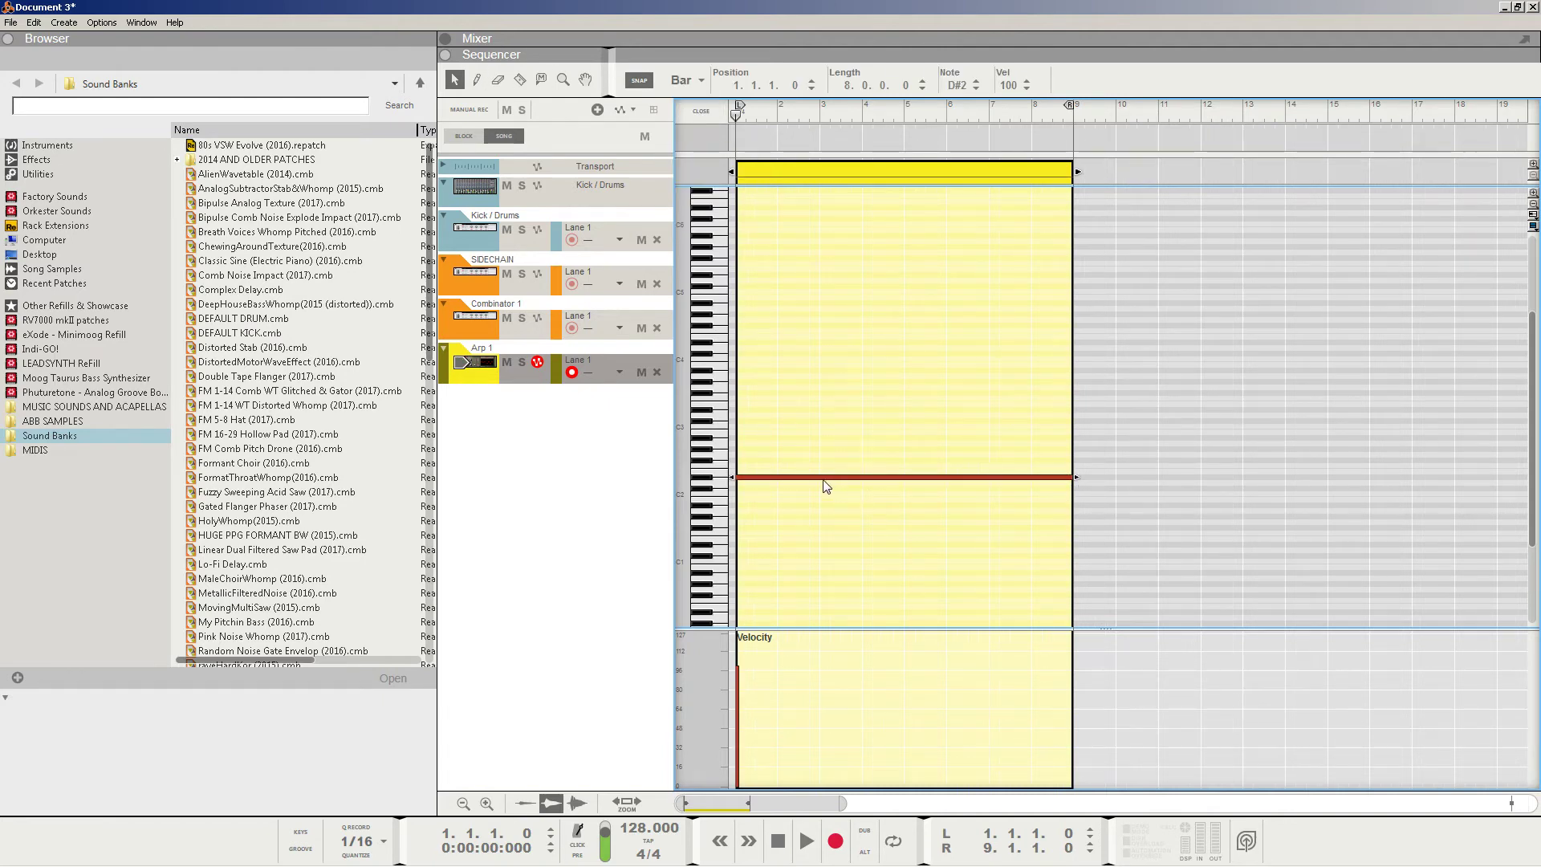
drag(825, 479, 822, 531)
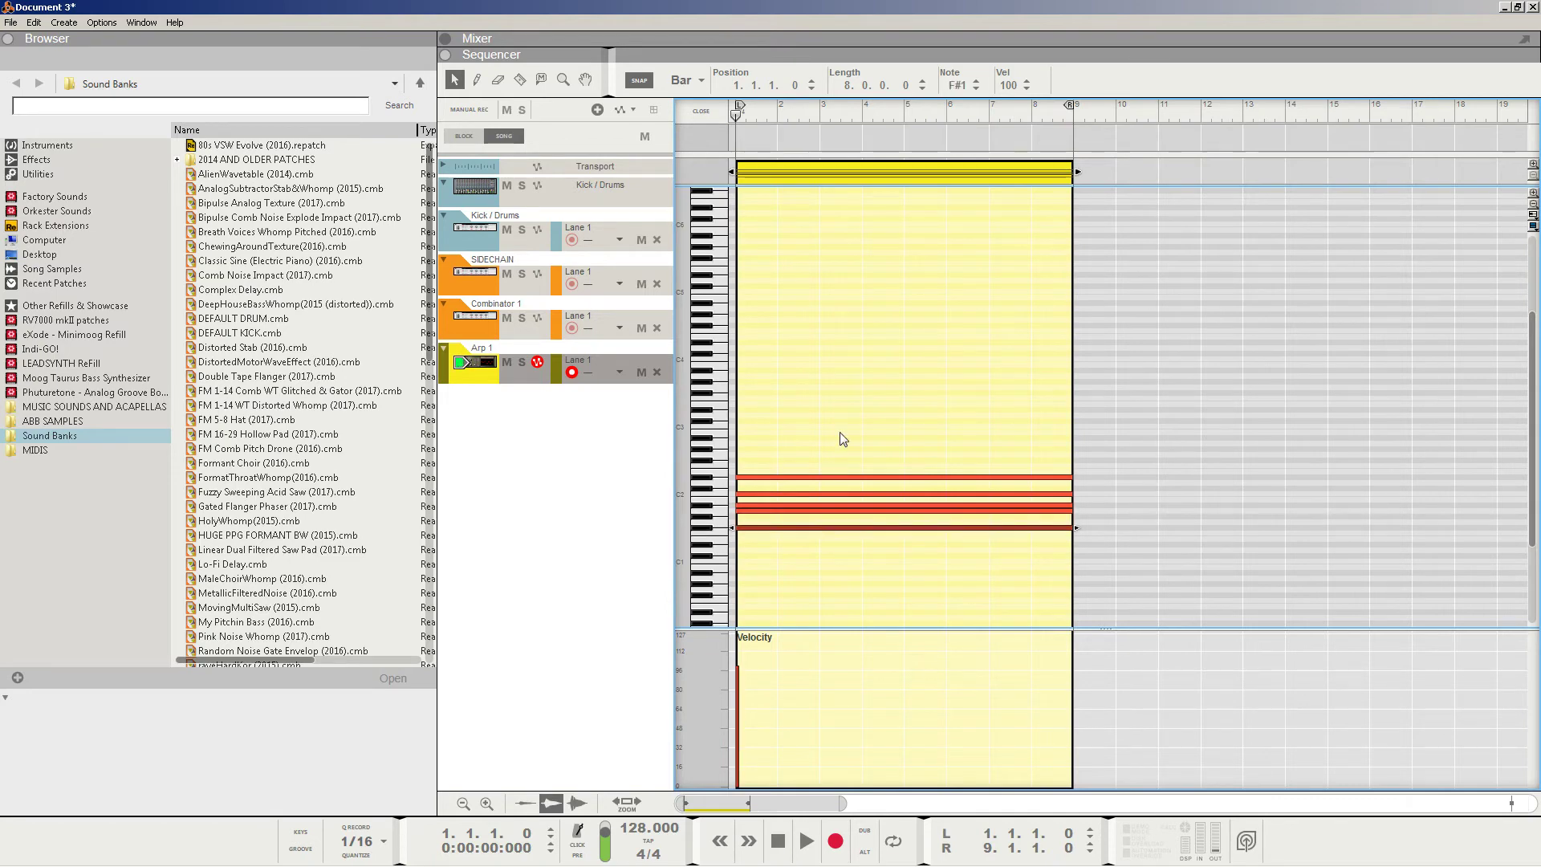
click(841, 406)
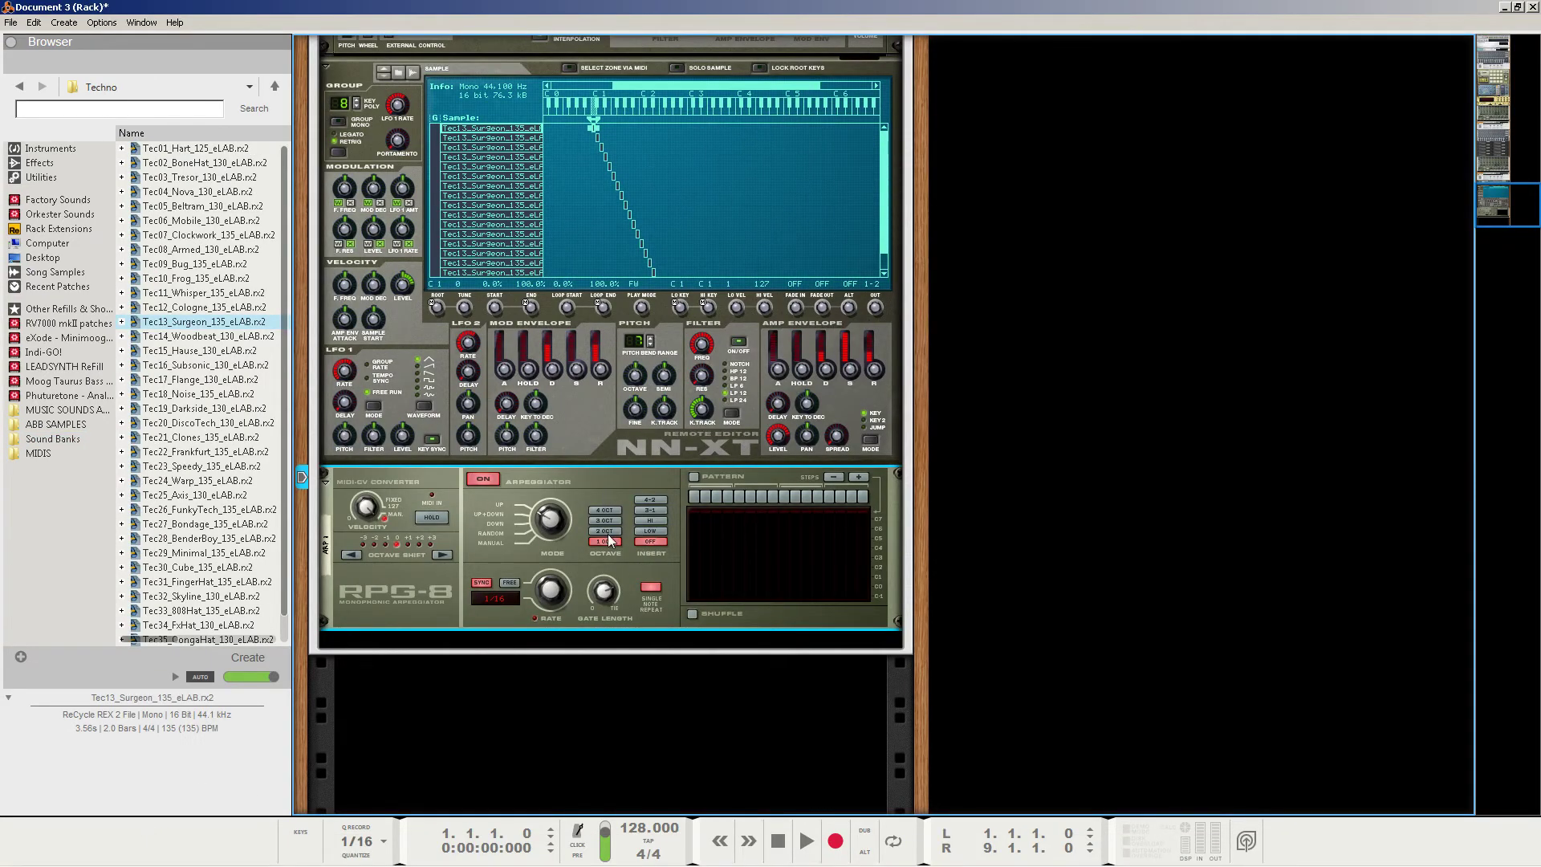
Enable the RPG-8 step pattern and switch off steps 4, 11, 14, 16 and one other.
click(693, 477)
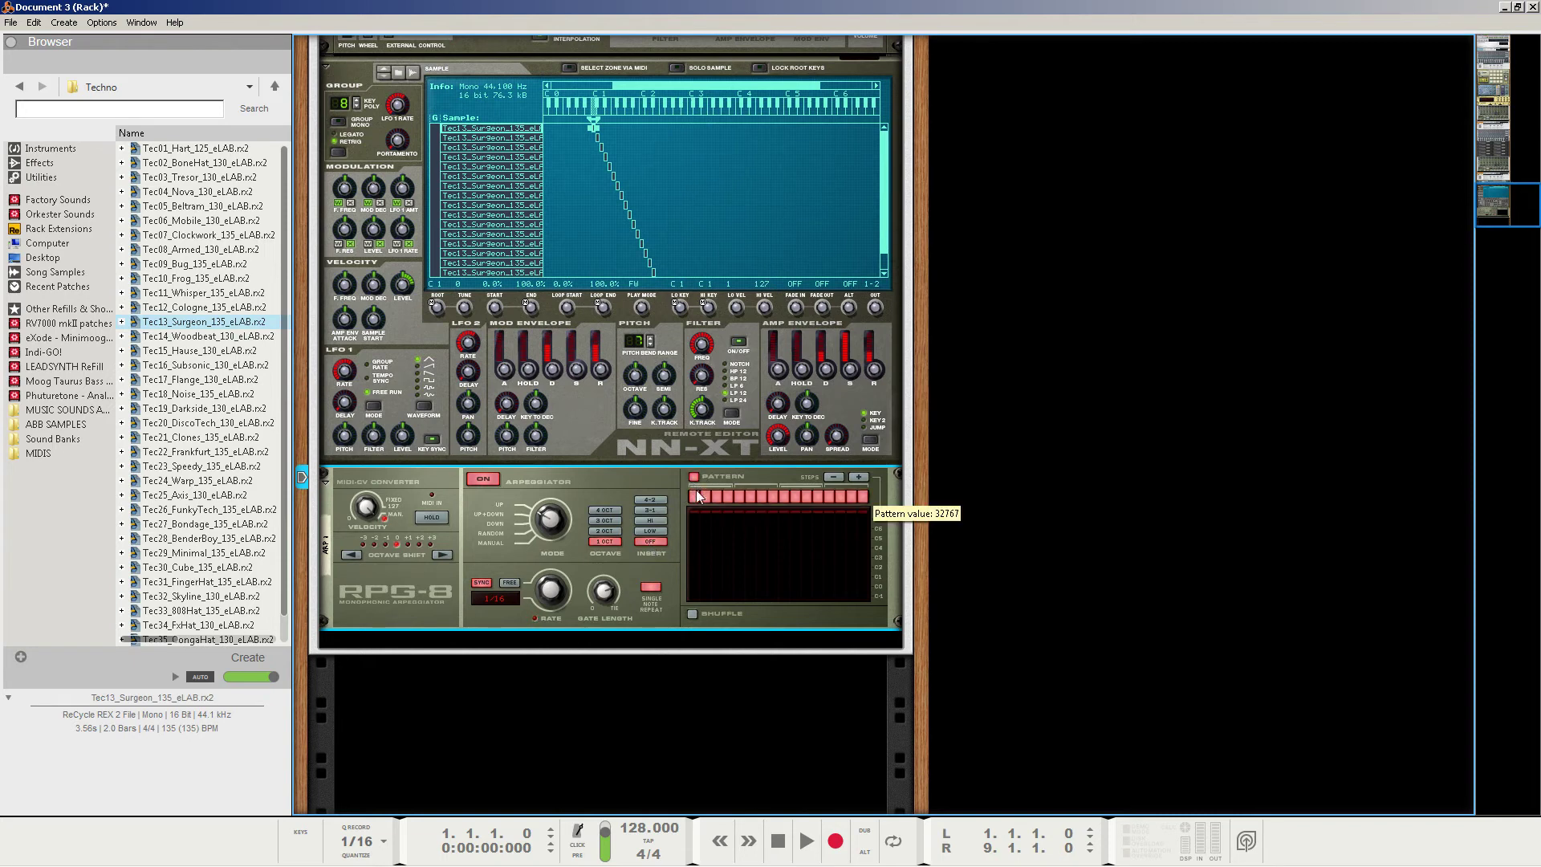
click(727, 497)
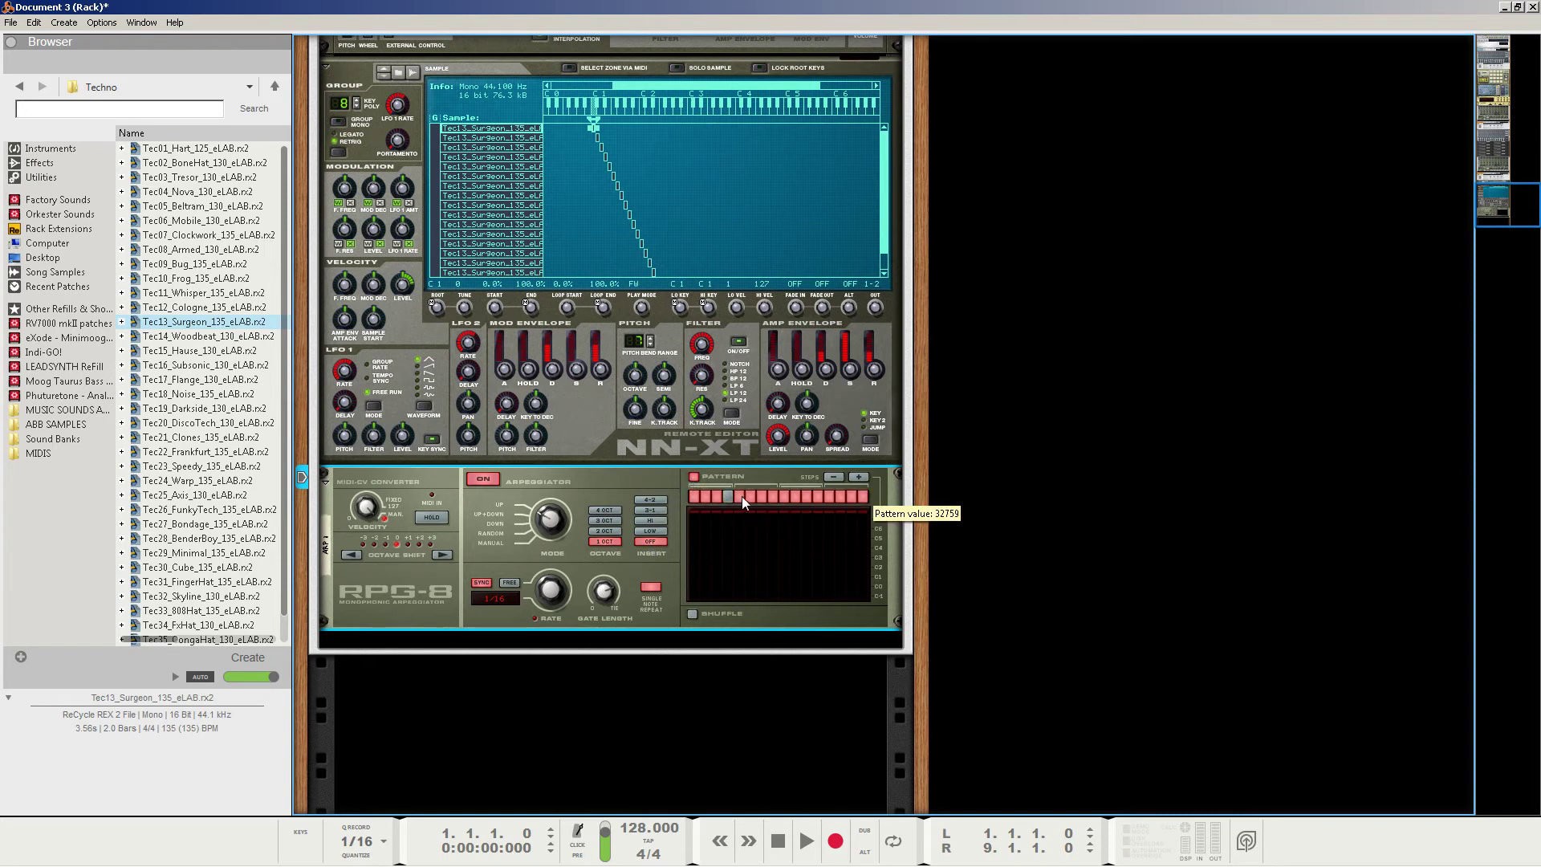
click(783, 497)
click(806, 497)
click(839, 497)
click(862, 497)
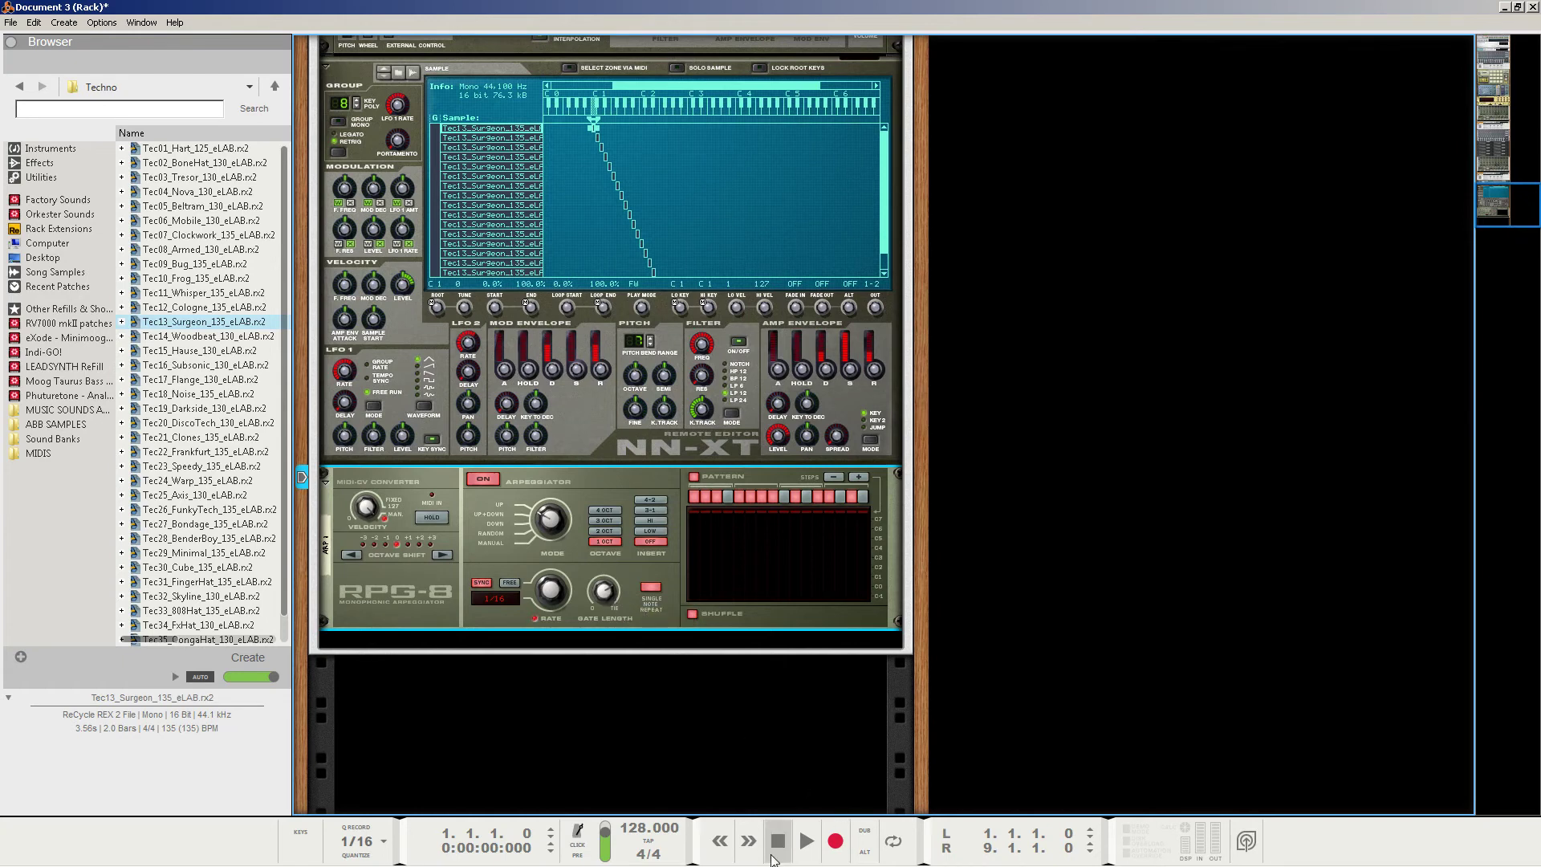
Play the song while raising the NN-XT amp envelope gain to 9.0 dB, then stop.
mouse_move(106, 849)
click(806, 841)
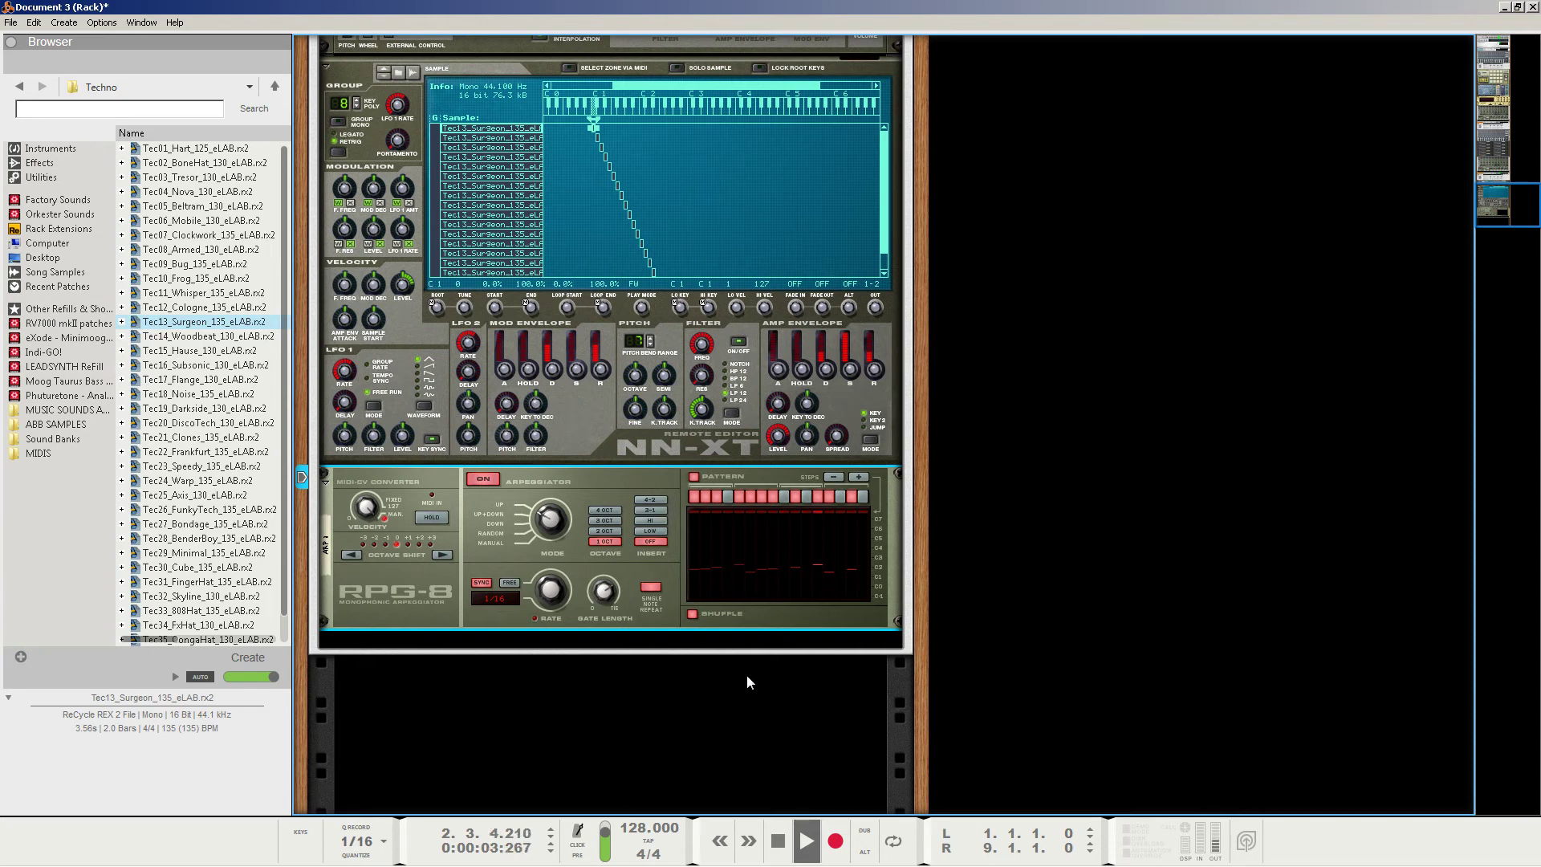
drag(777, 445, 780, 438)
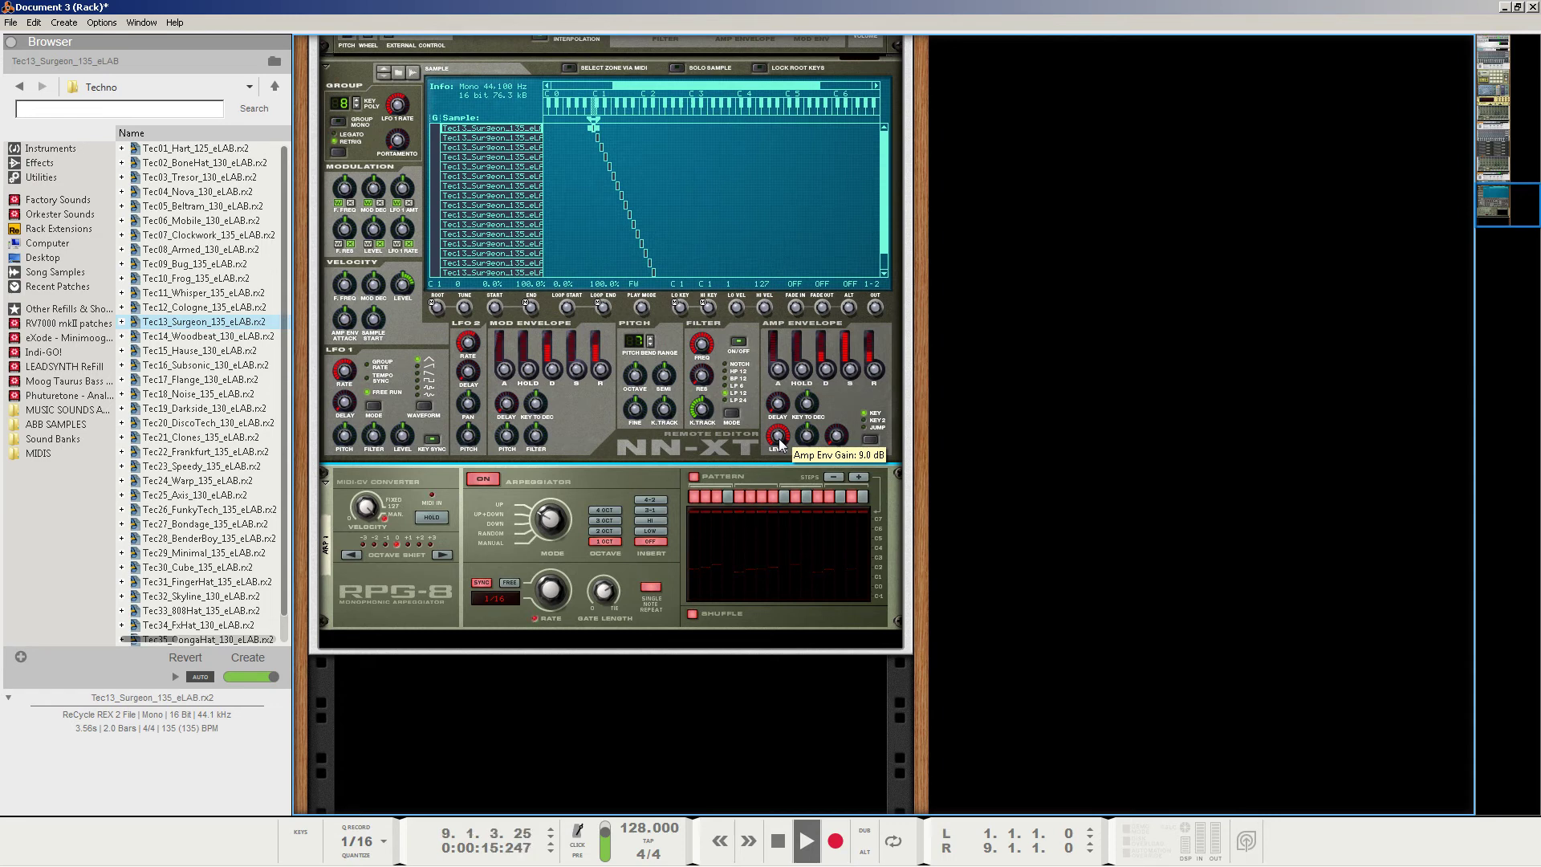
key(space)
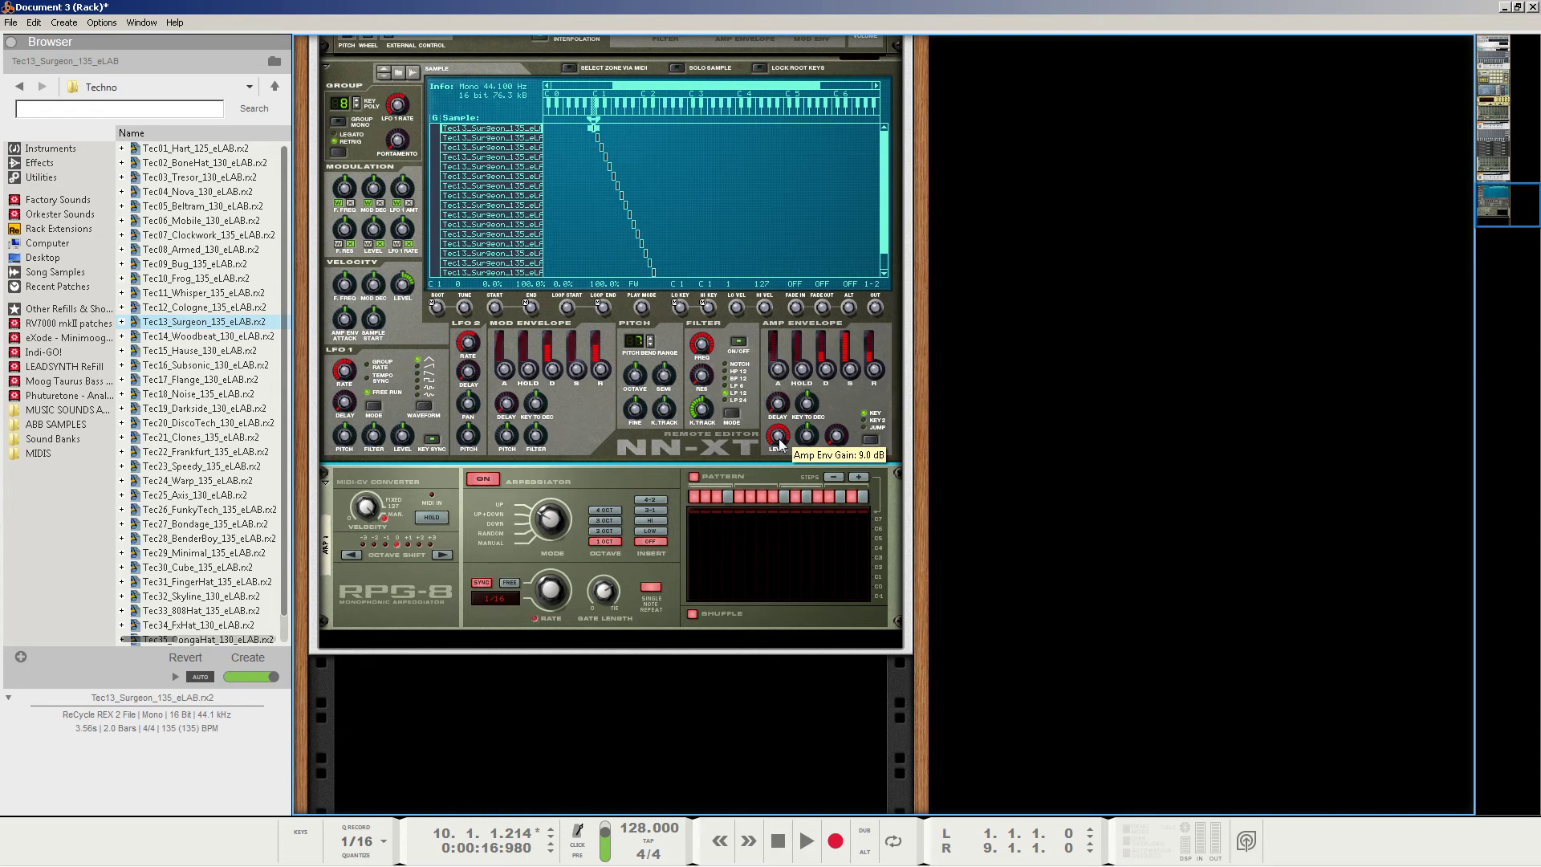
Preview Tec13_Surgeon_135_eLAB.rx2, replay the song from bar 1, then select the RPG-8.
click(194, 326)
click(193, 328)
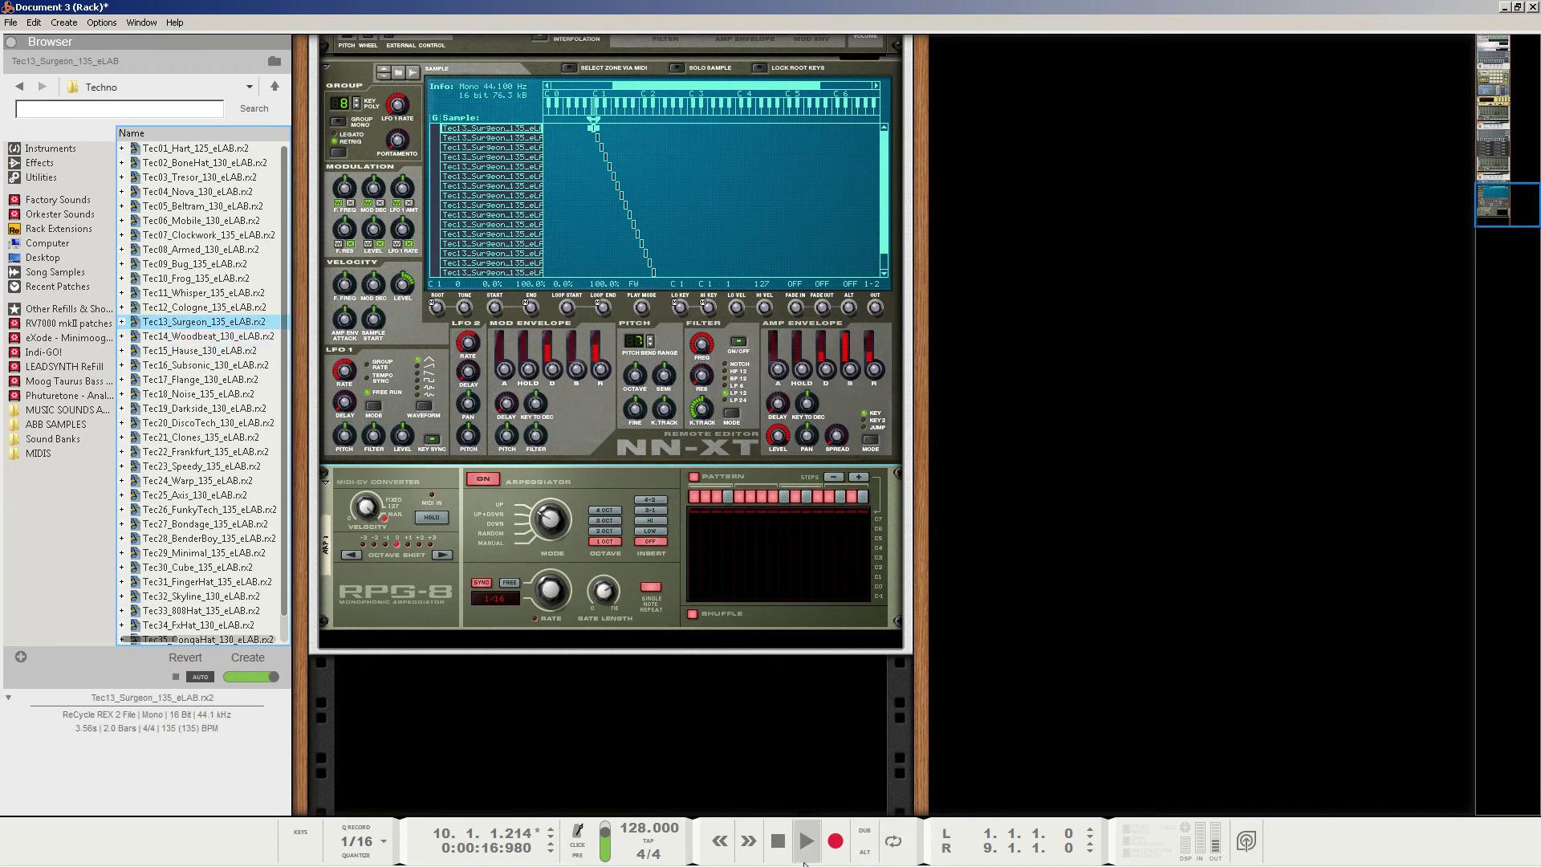
click(170, 672)
click(778, 840)
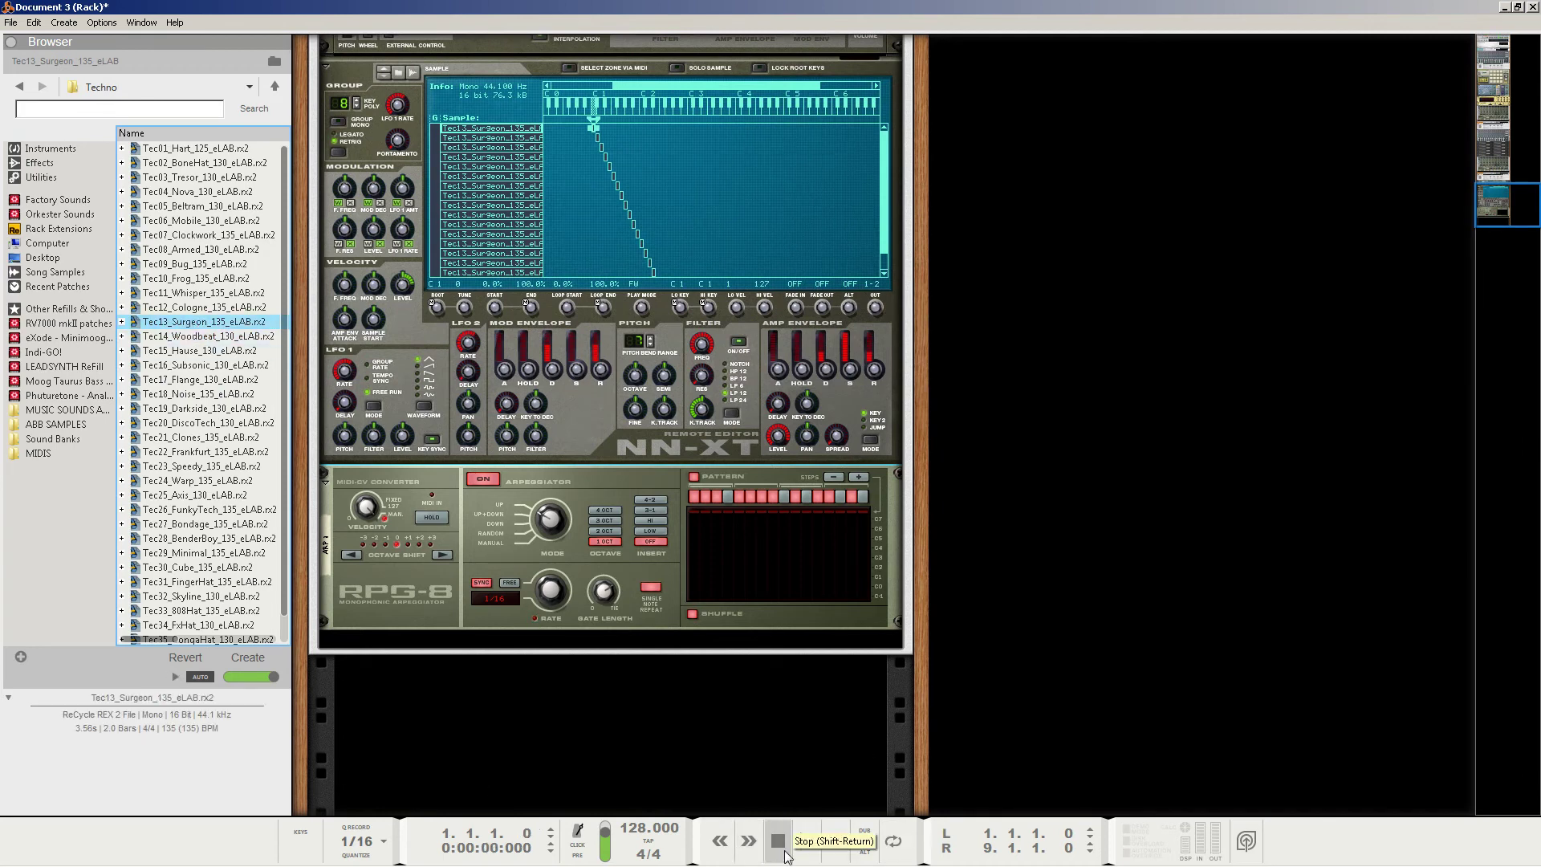
click(807, 841)
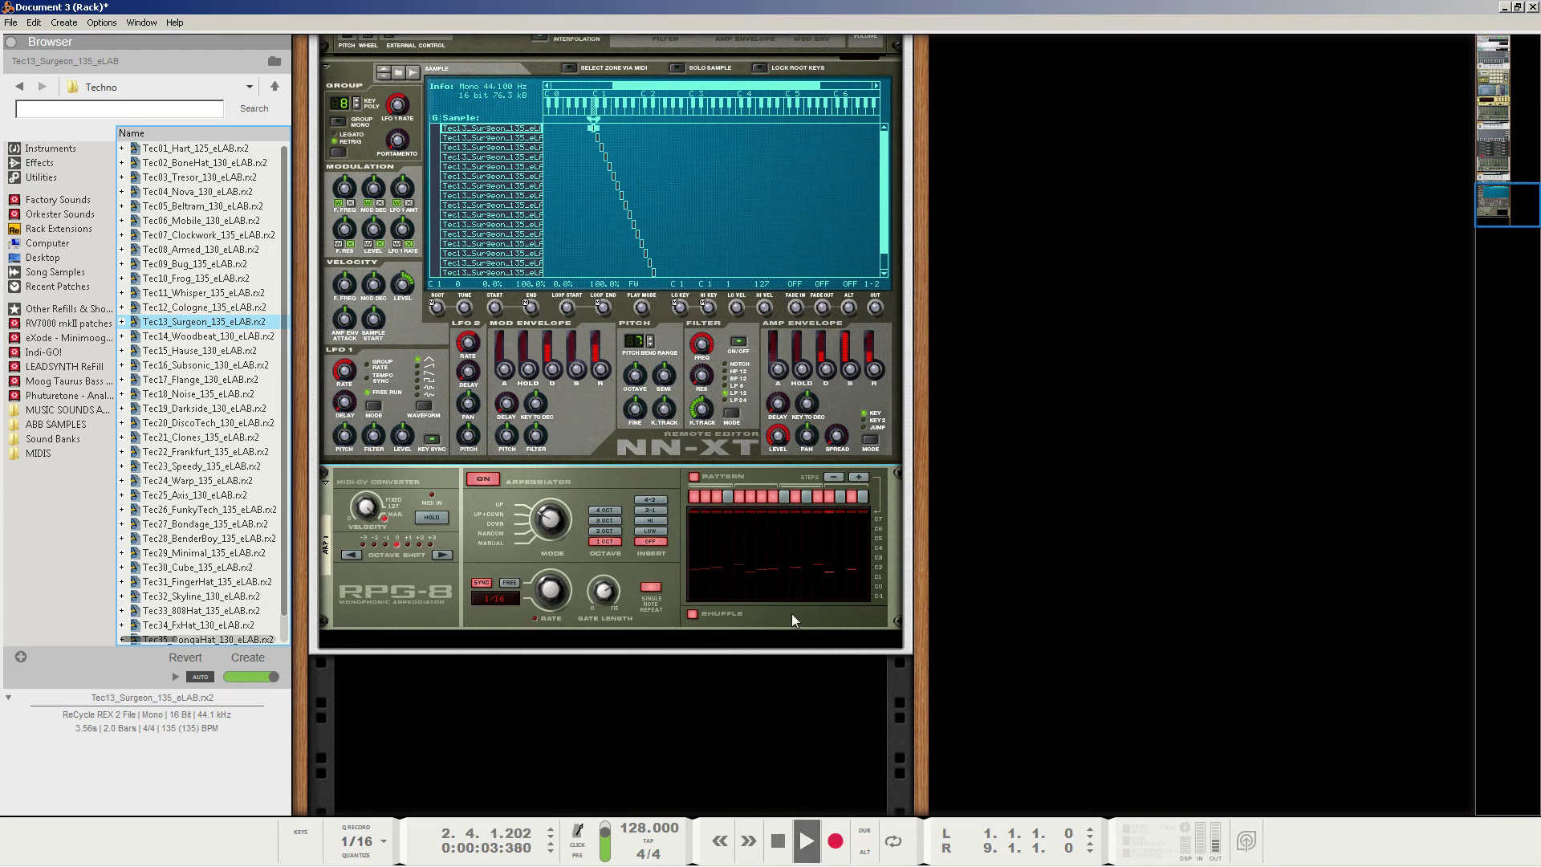
double_click(778, 840)
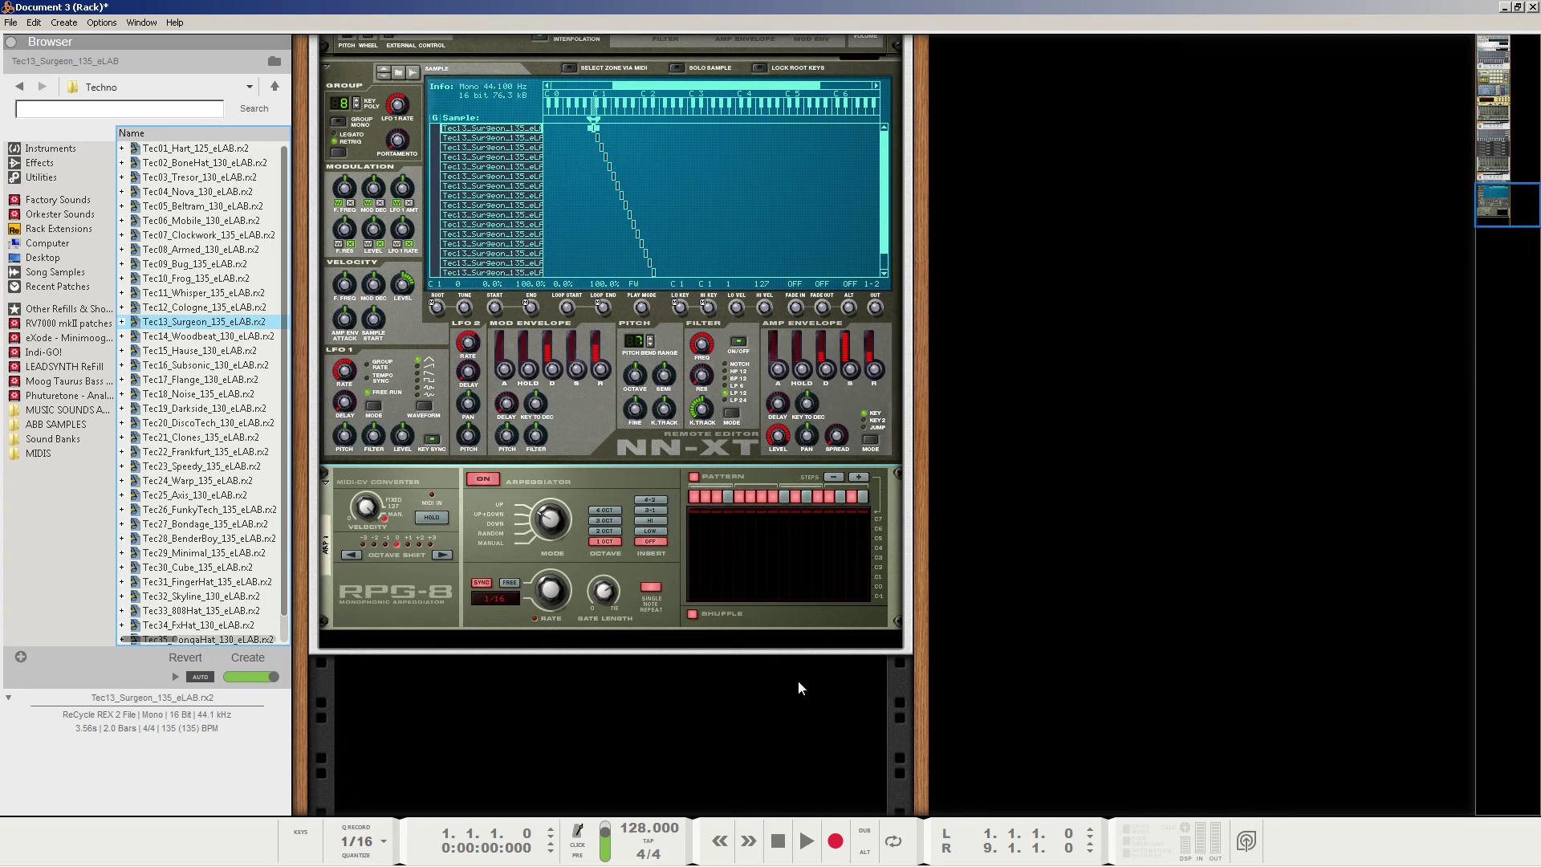
click(552, 491)
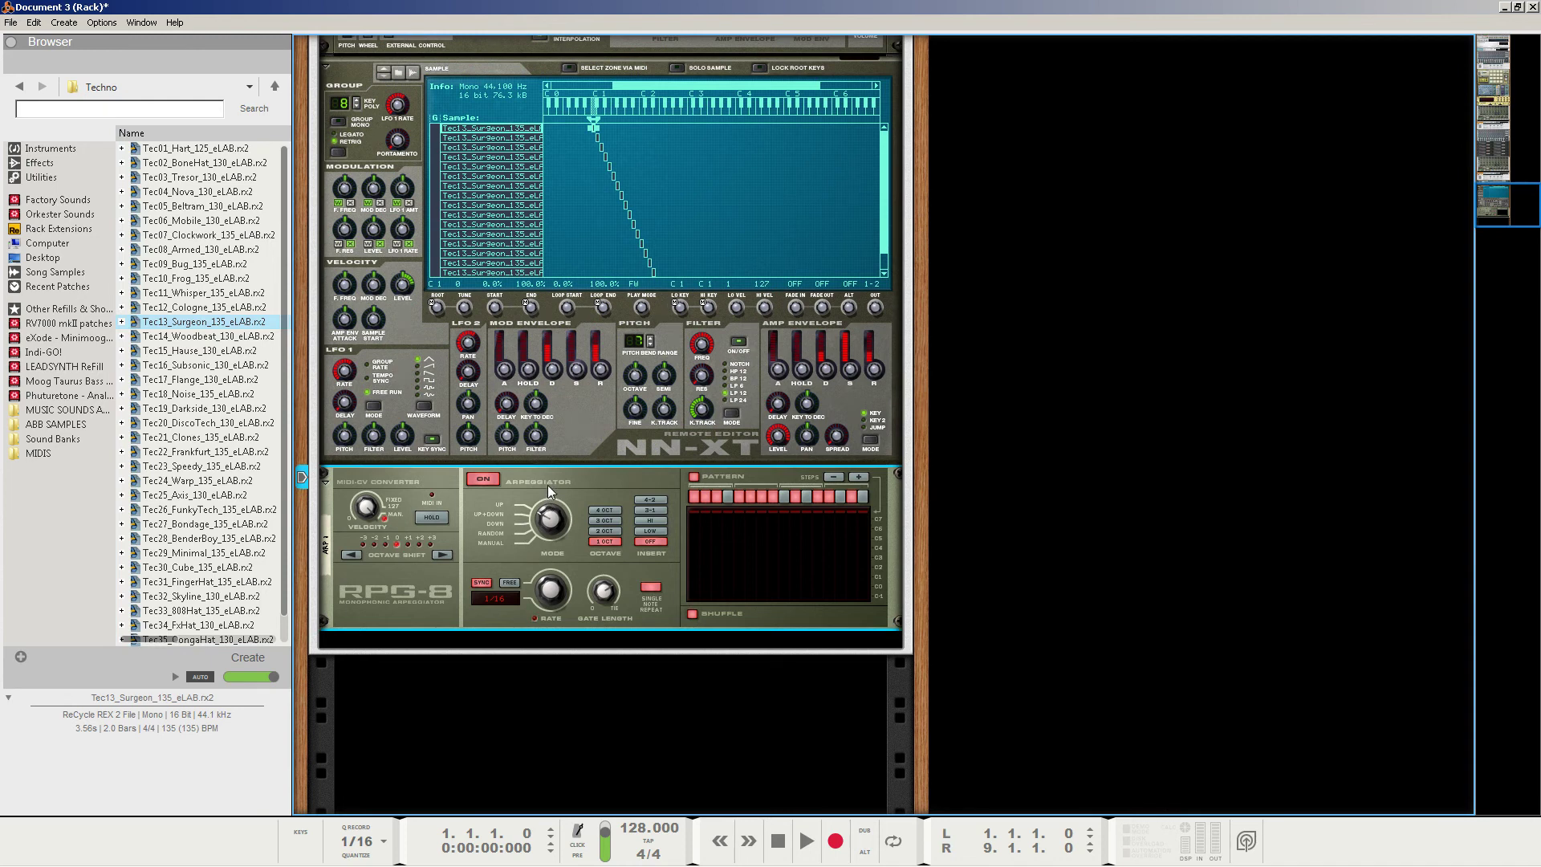
Render the RPG-8 arpeggio notes to a note clip on the Arp 1 track.
right_click(549, 489)
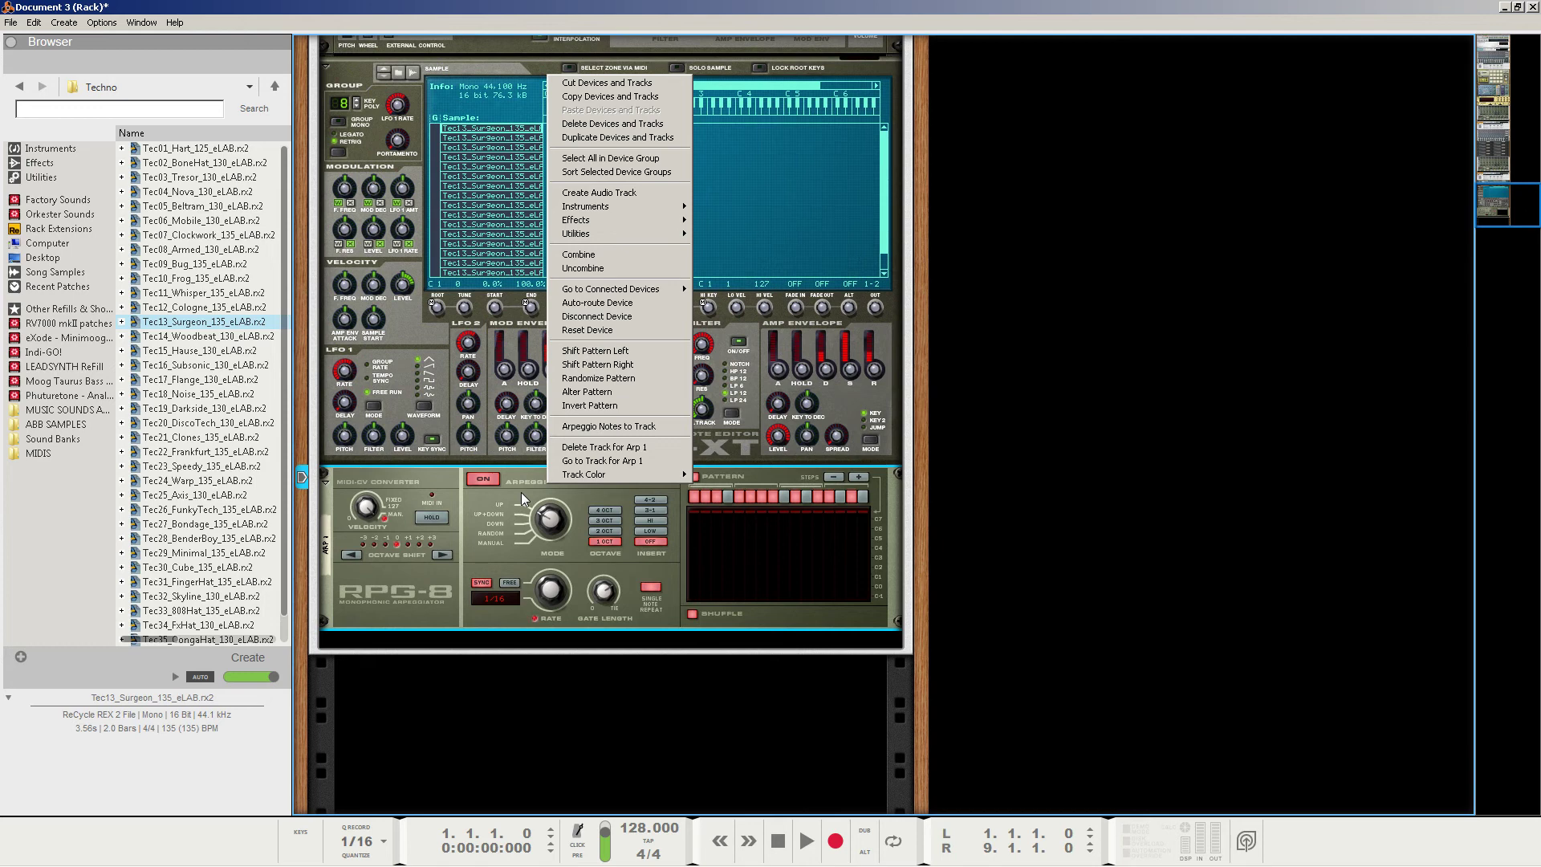
click(584, 427)
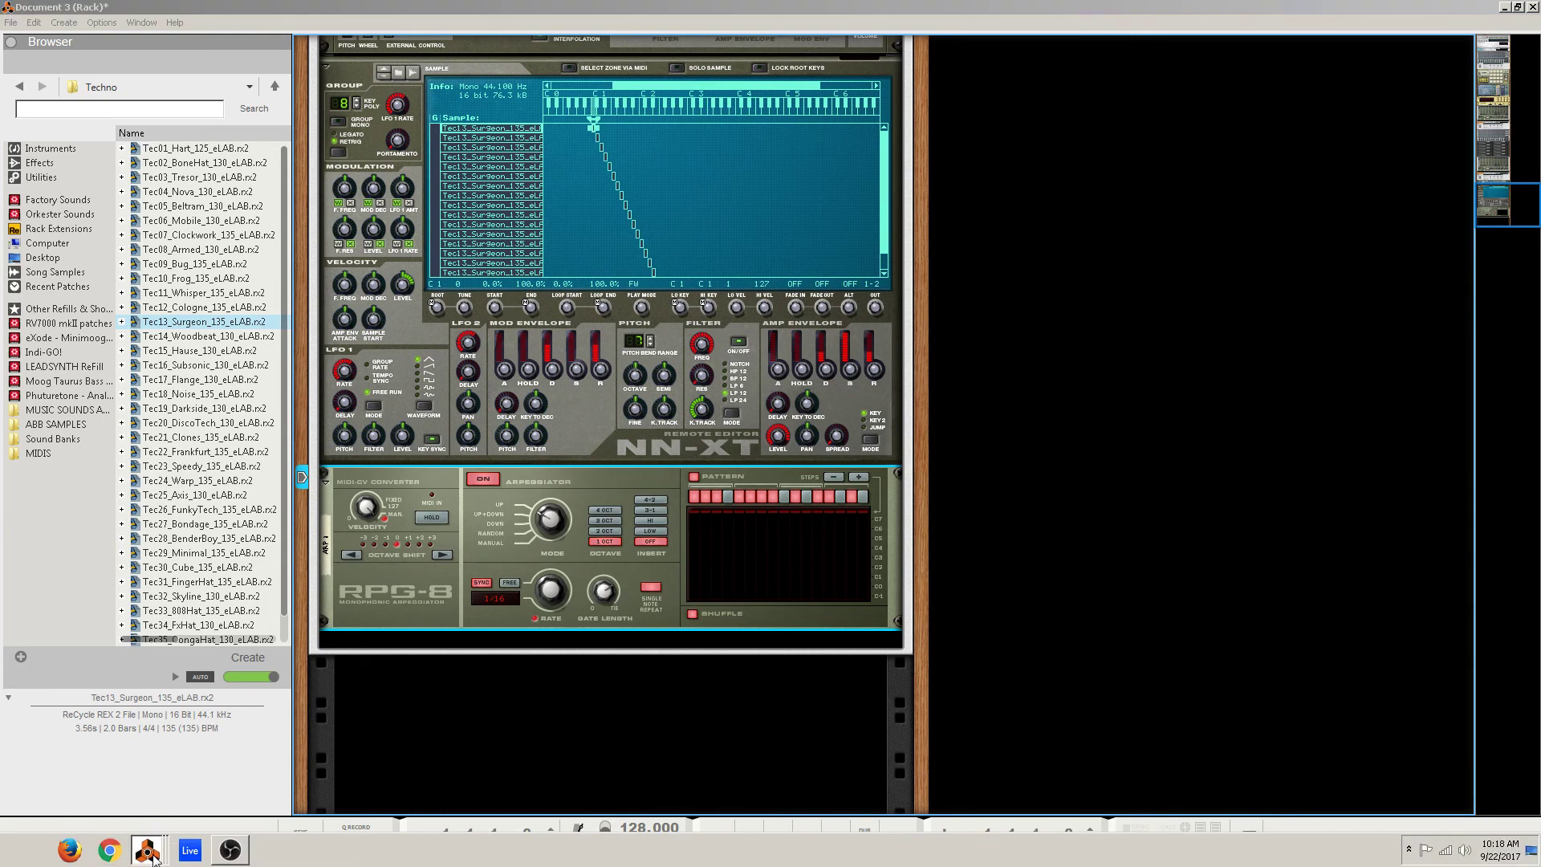
key(alt+Tab)
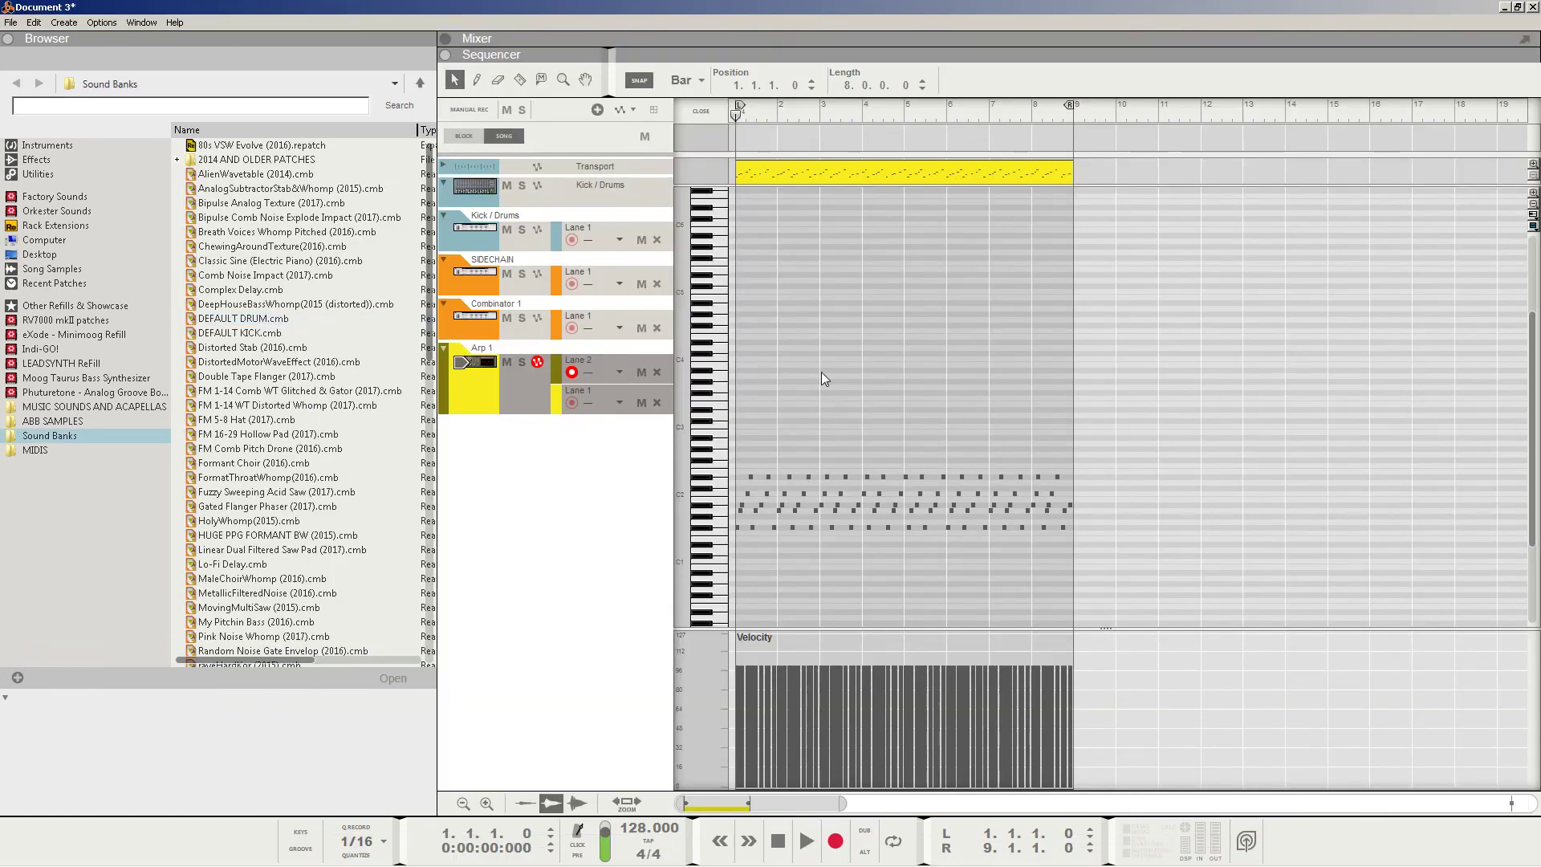
Move the arpeggio clip from Arp 1 up onto the Combinator 1 lane.
key(ctrl+e)
click(764, 397)
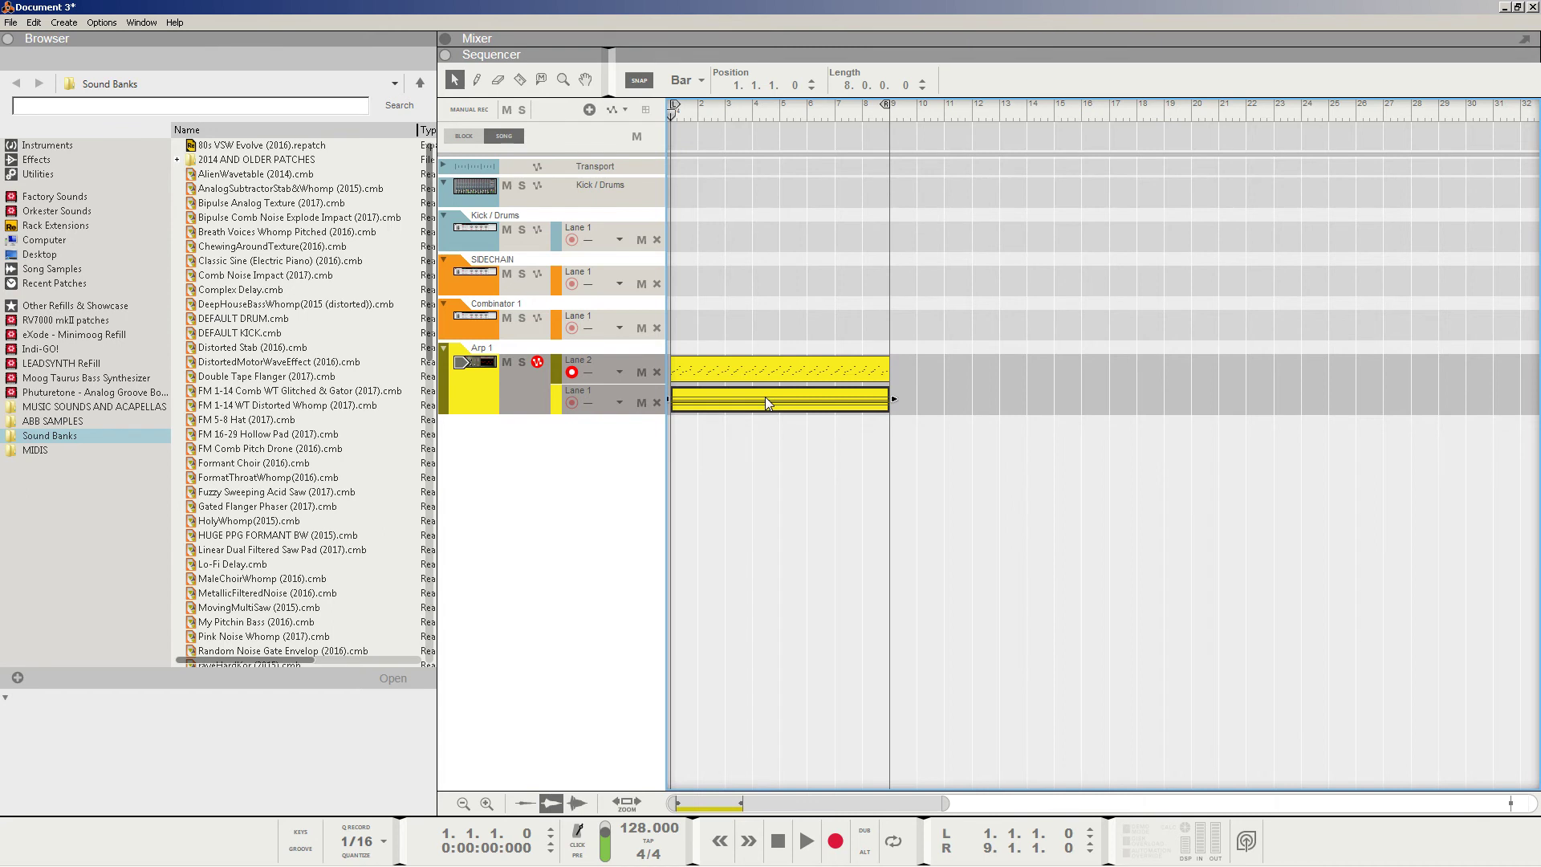
click(533, 391)
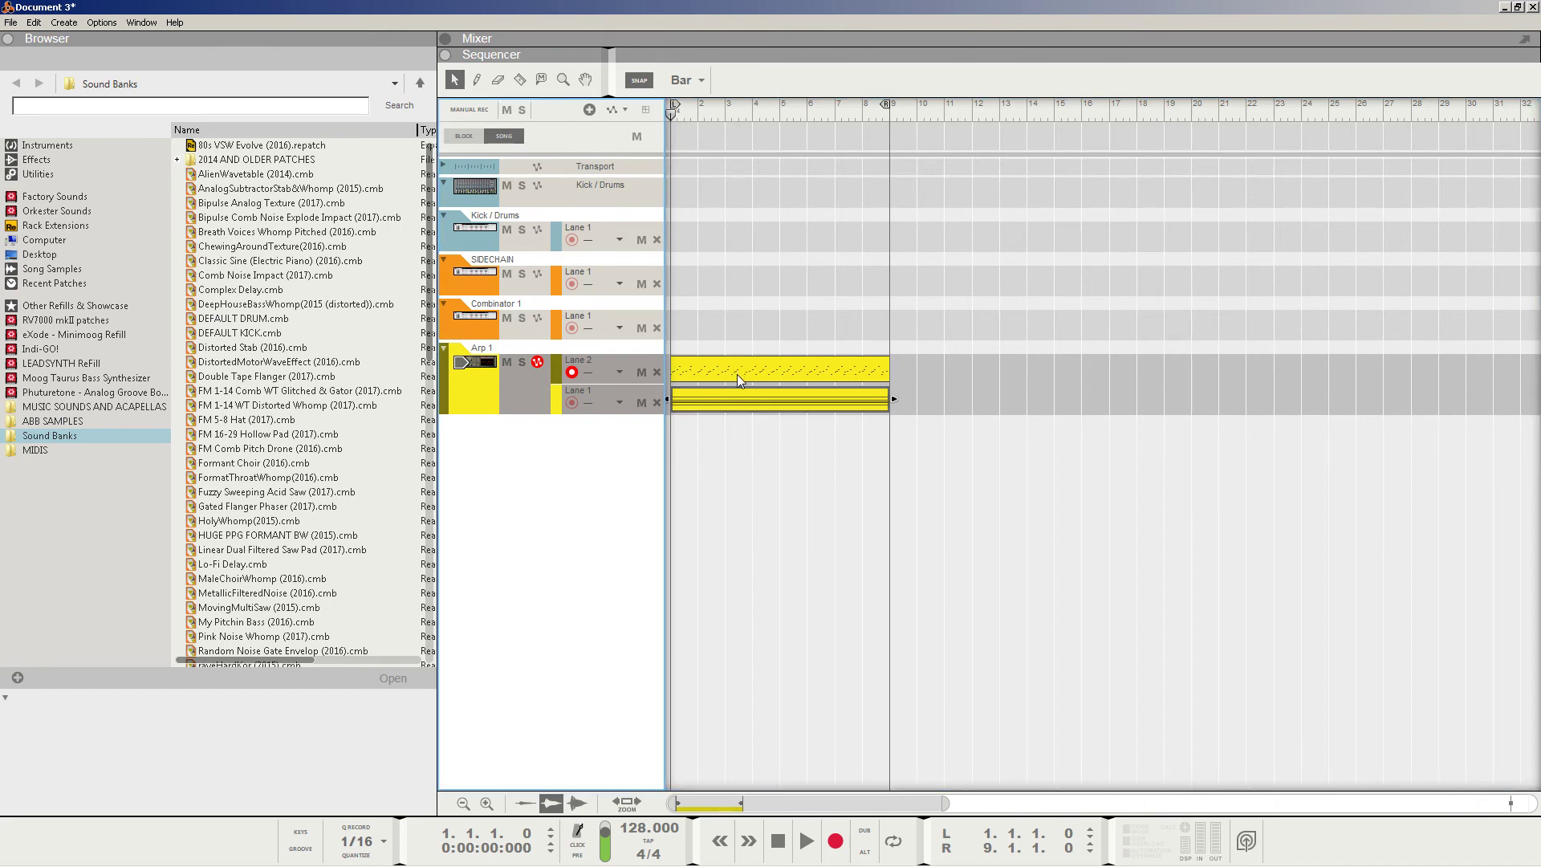
drag(737, 374, 733, 340)
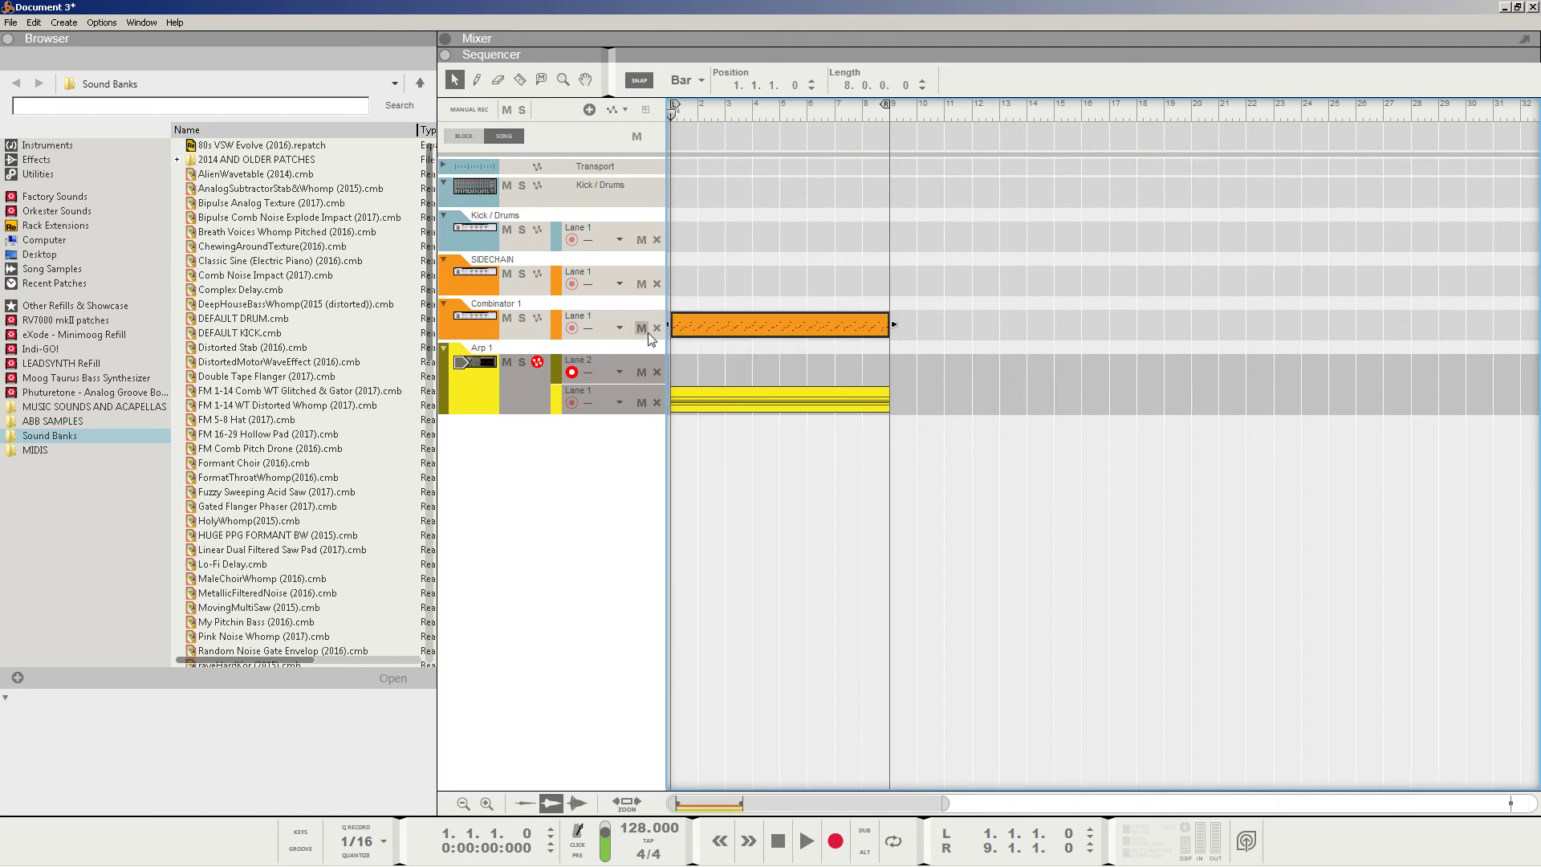
click(532, 391)
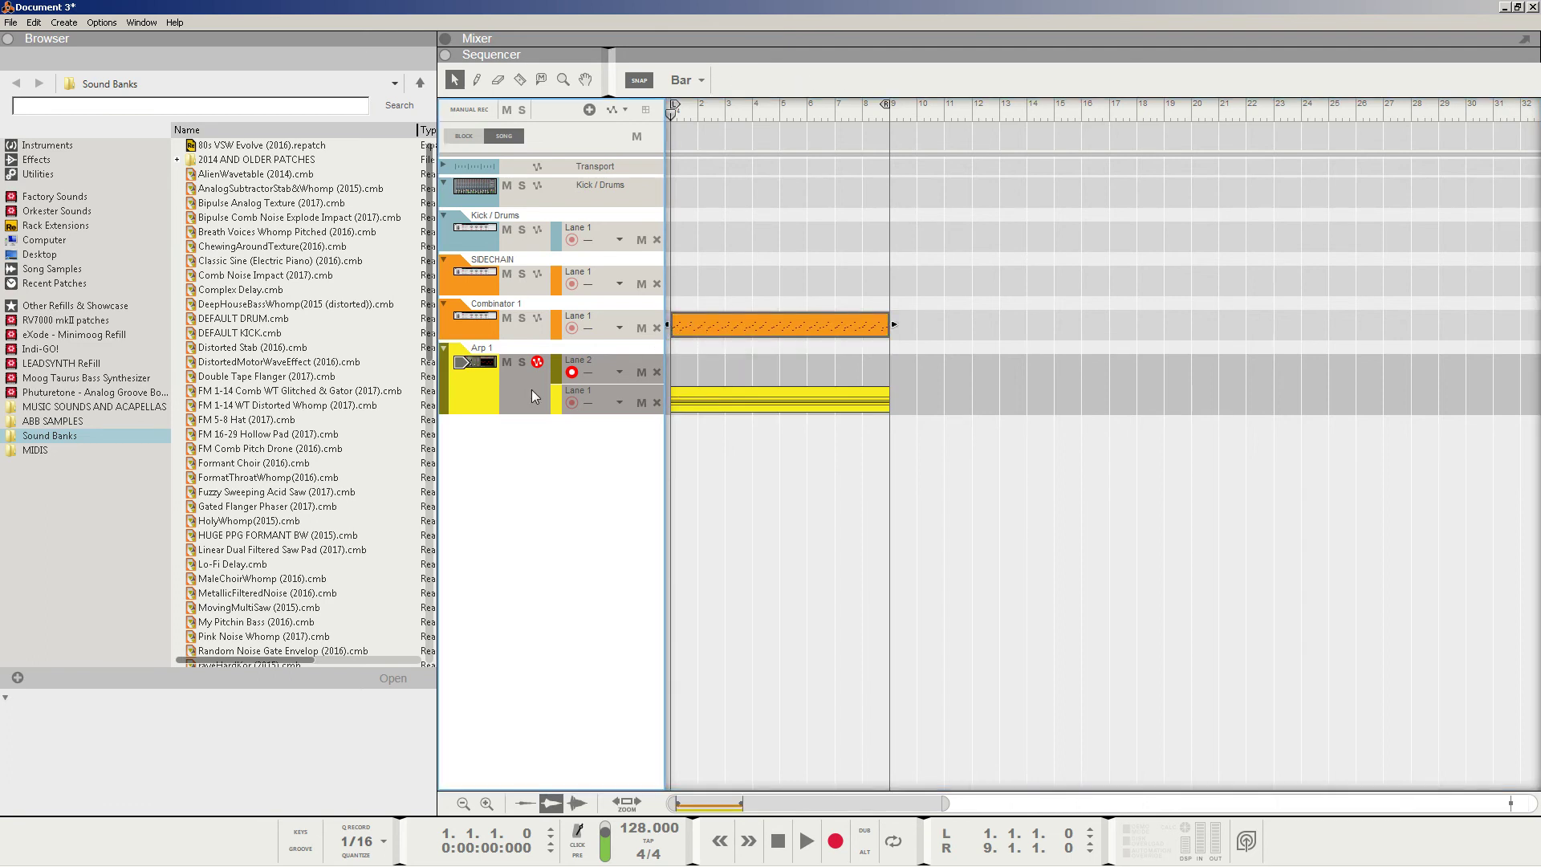
Delete the Arp 1 track together with its device.
right_click(531, 388)
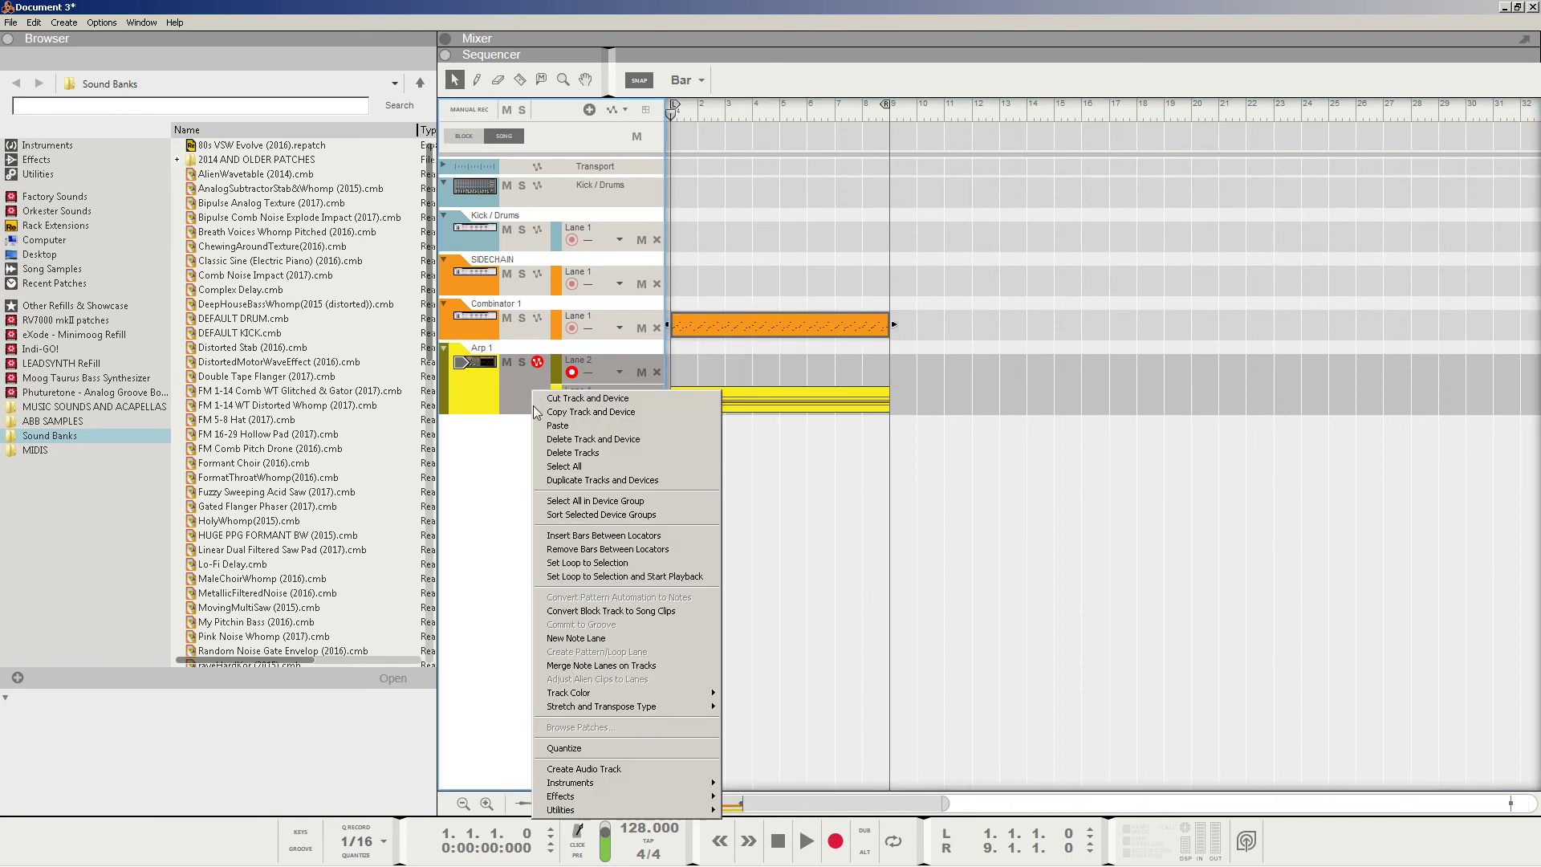
click(562, 439)
click(740, 472)
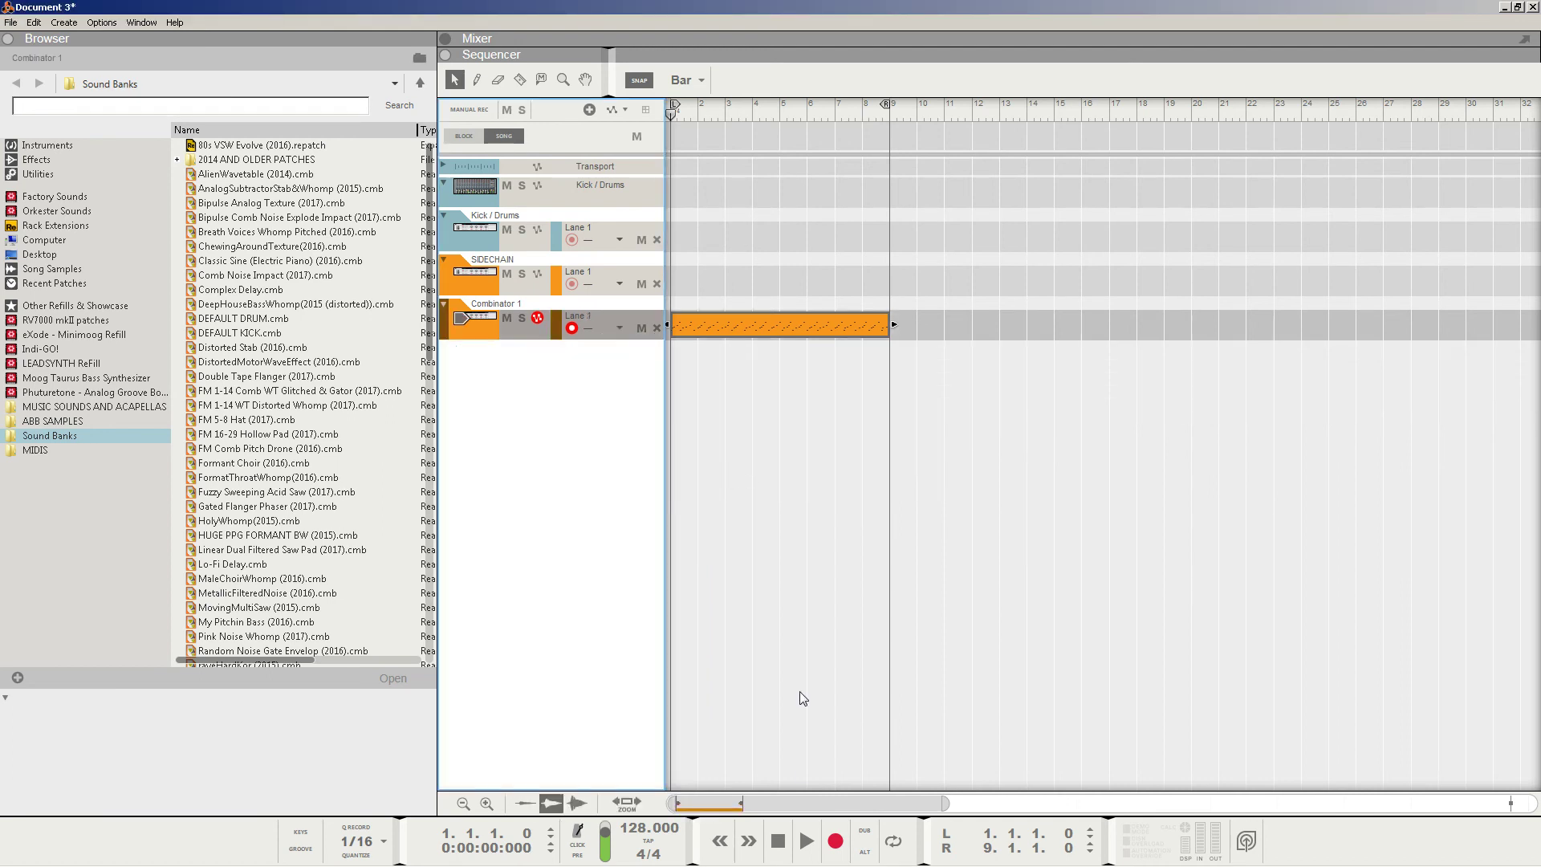
click(798, 843)
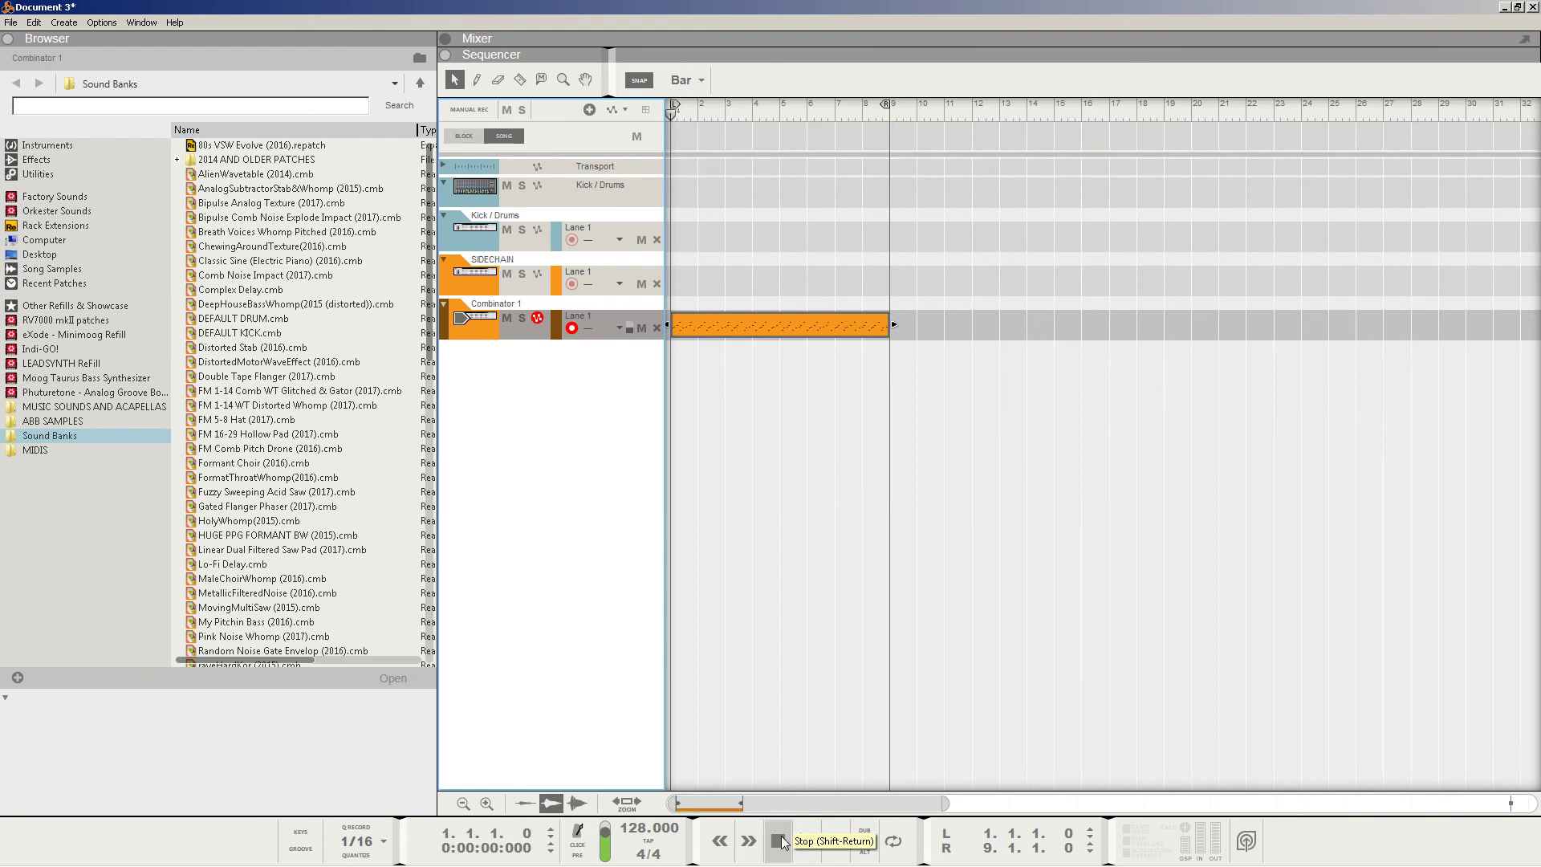
double_click(779, 841)
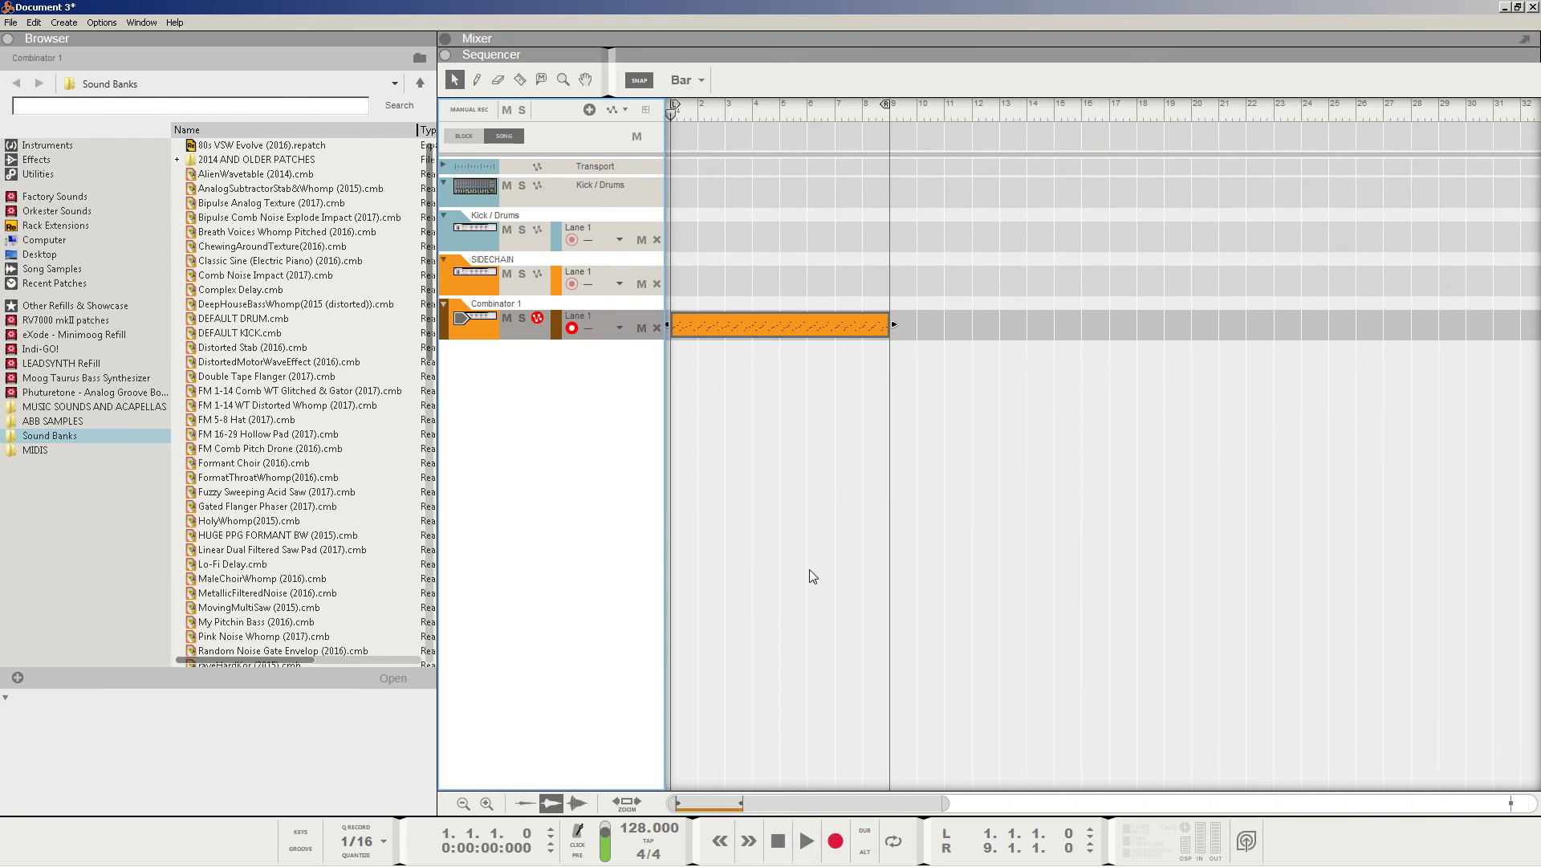